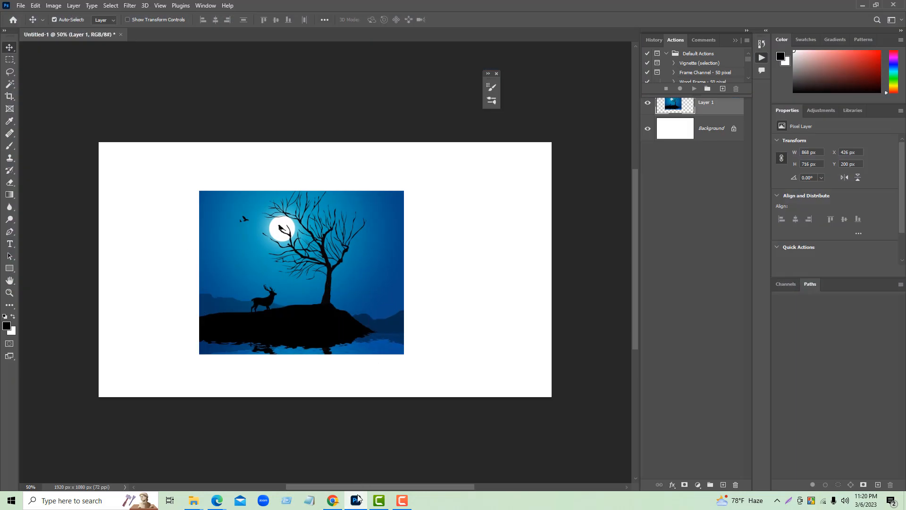
- Open the landscape--3 folder on the desktop and extract both brush ZIP archives into that same folder
mouse_move(359, 504)
click(366, 497)
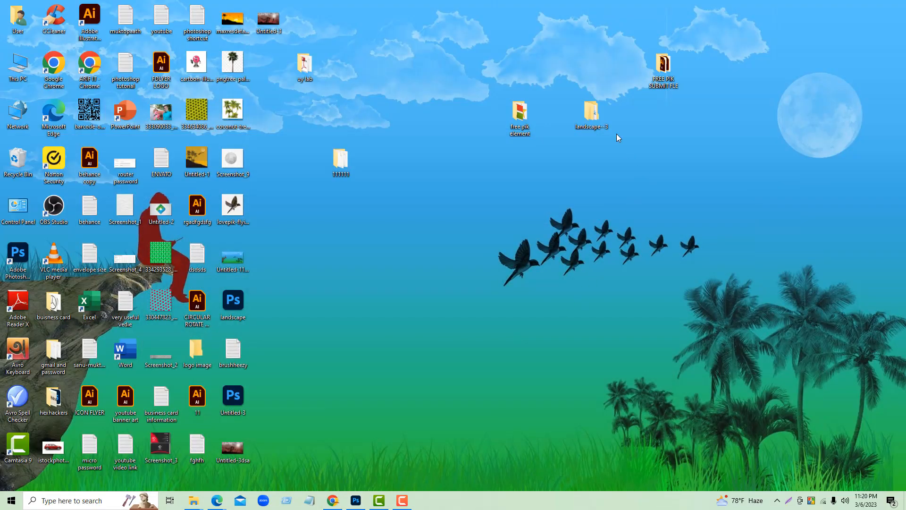
double_click(591, 113)
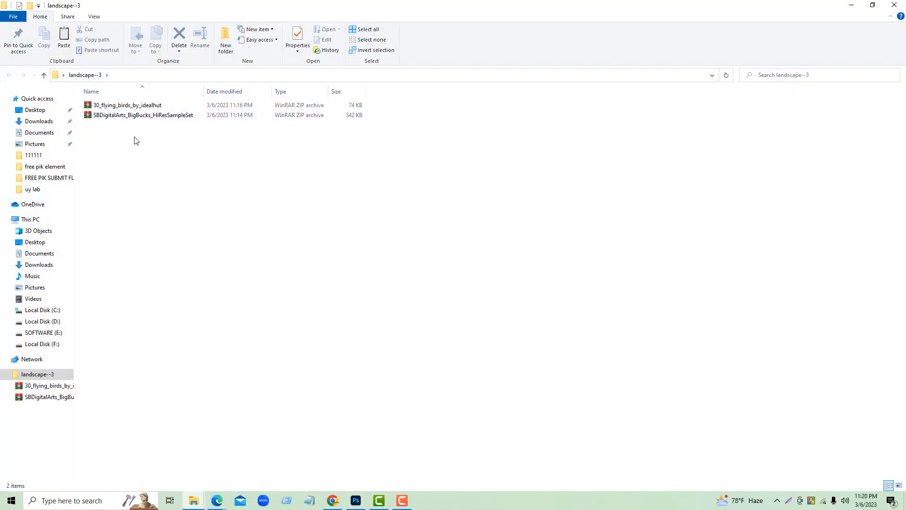
drag(135, 140, 151, 106)
right_click(152, 106)
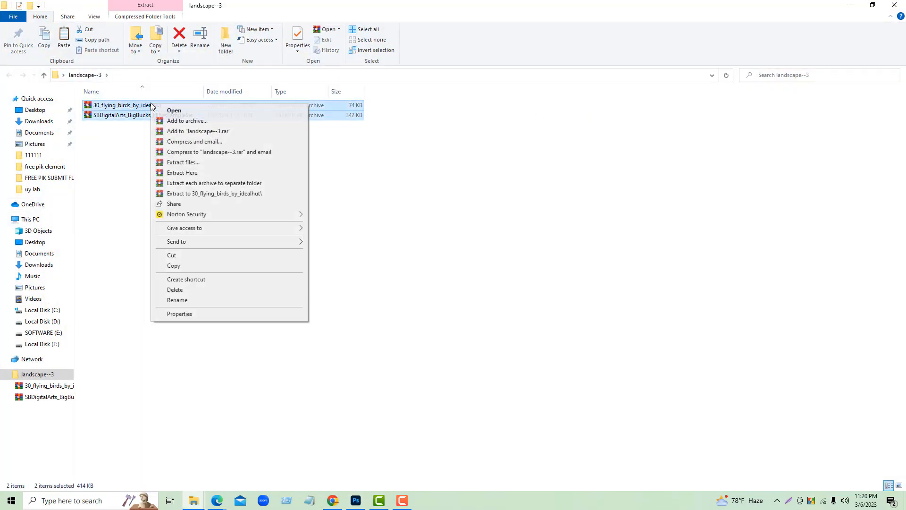
click(202, 173)
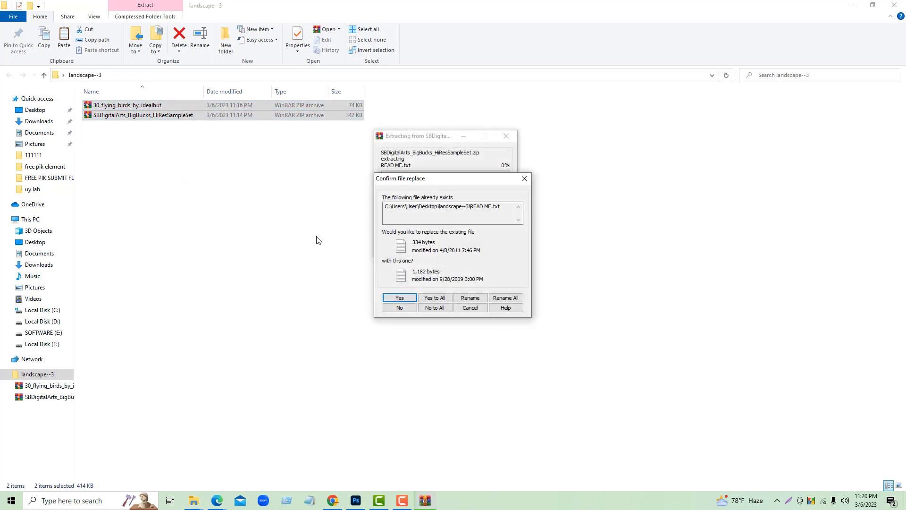
click(435, 307)
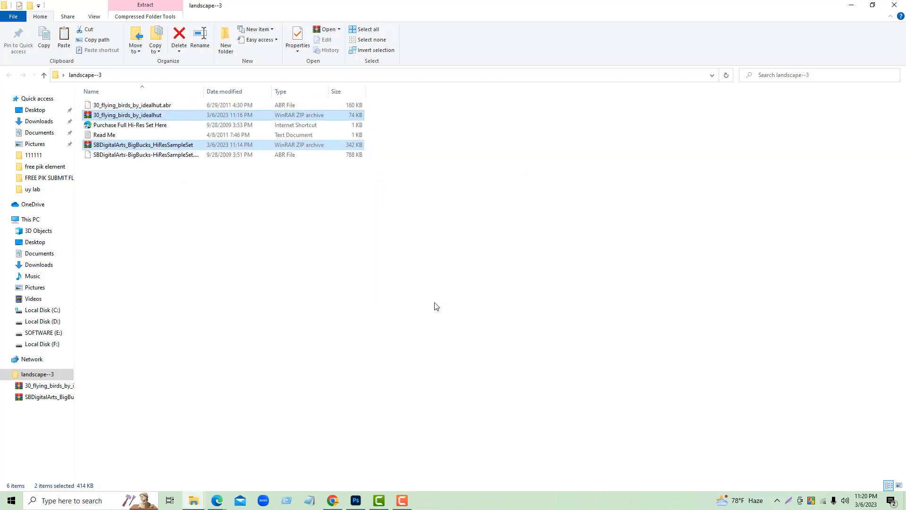
click(215, 254)
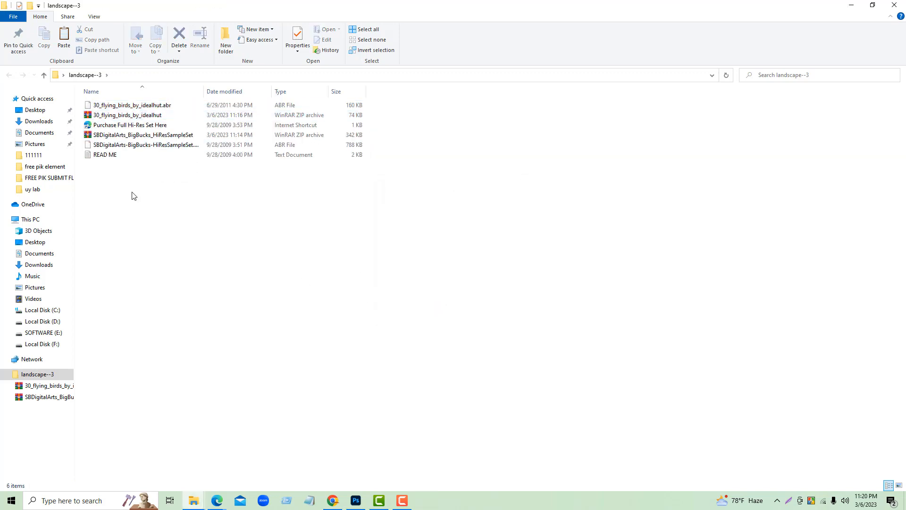
- Delete everything in the landscape--3 folder except the two ABR brush files, and close the folder
click(108, 106)
click(113, 156)
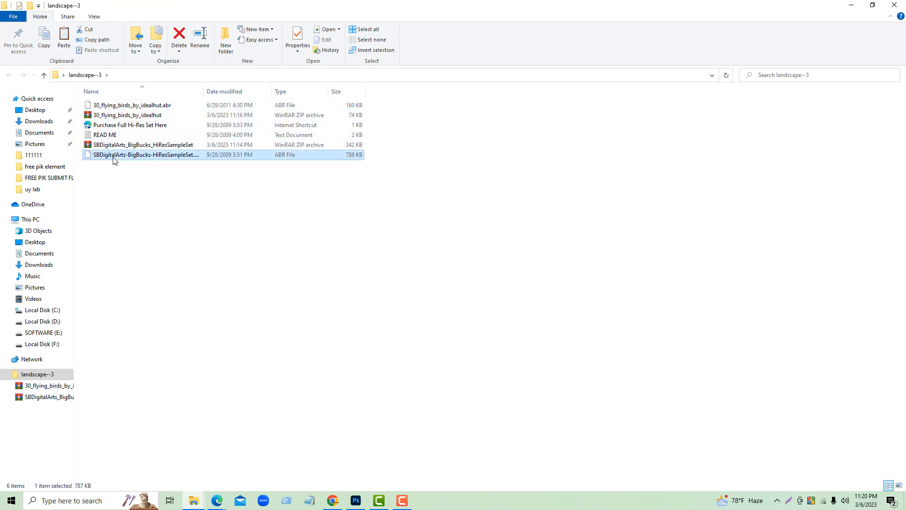
drag(388, 109, 358, 145)
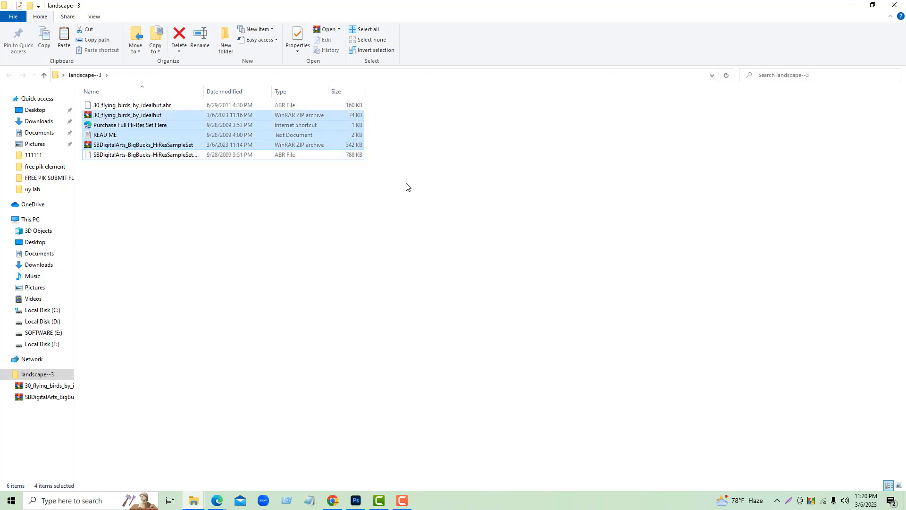
key(Delete)
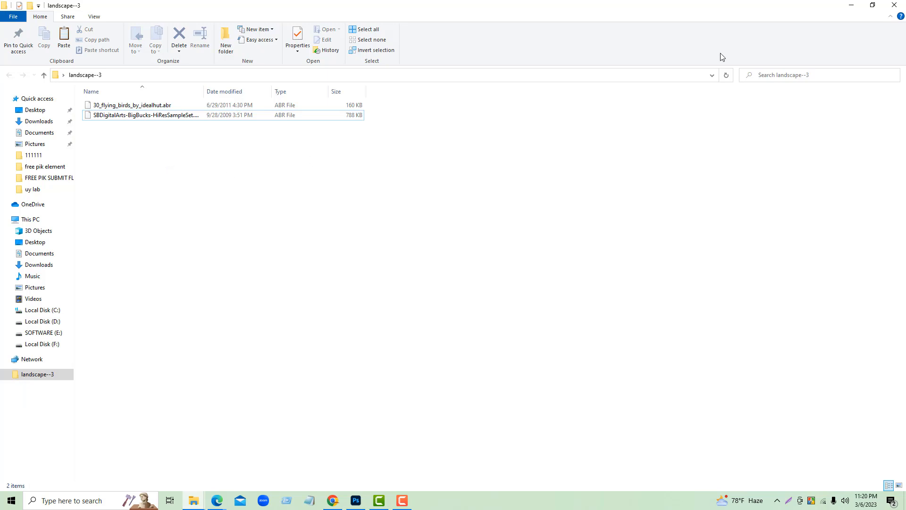
click(894, 5)
- Switch to Photoshop and import 30_flying_birds_by_idealhut.abr and SBDigitalArts-BigBucks-HiResSampleSet.abr from the desktop folder landscape--3 as brushes
click(356, 500)
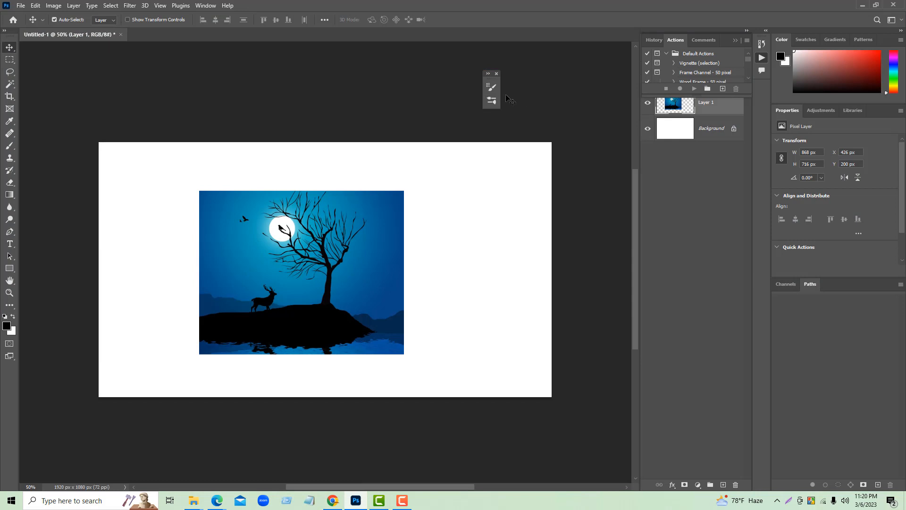
click(491, 100)
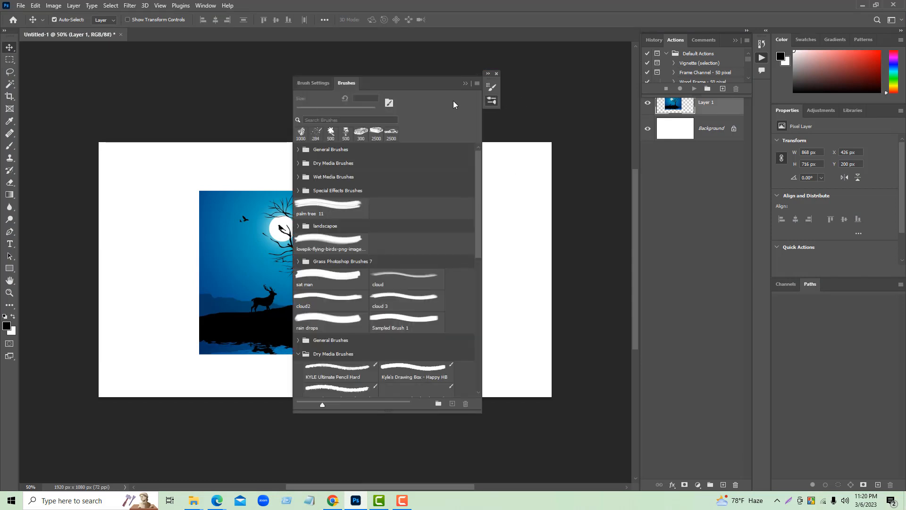
click(477, 84)
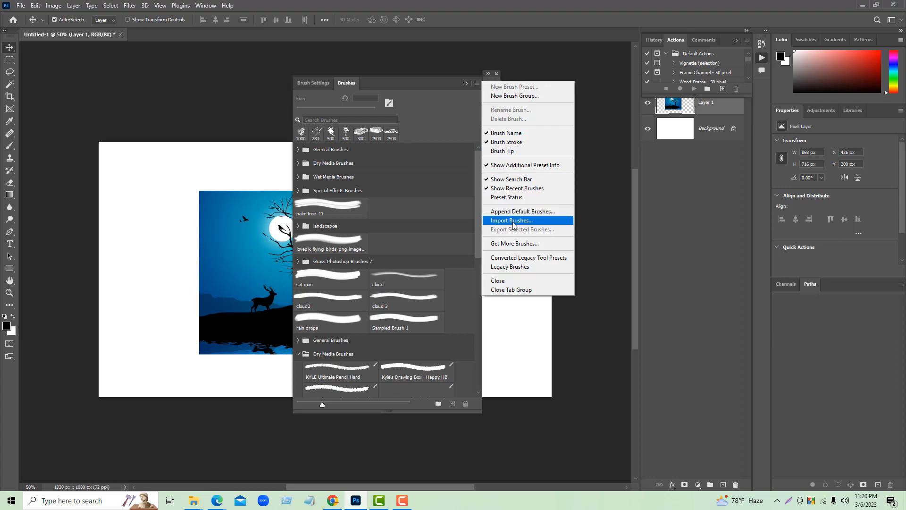
click(513, 222)
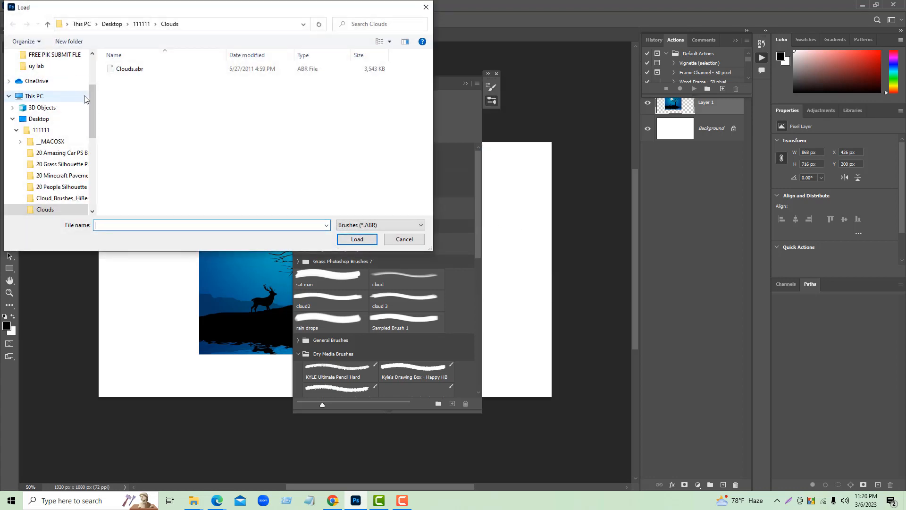
drag(92, 103, 92, 66)
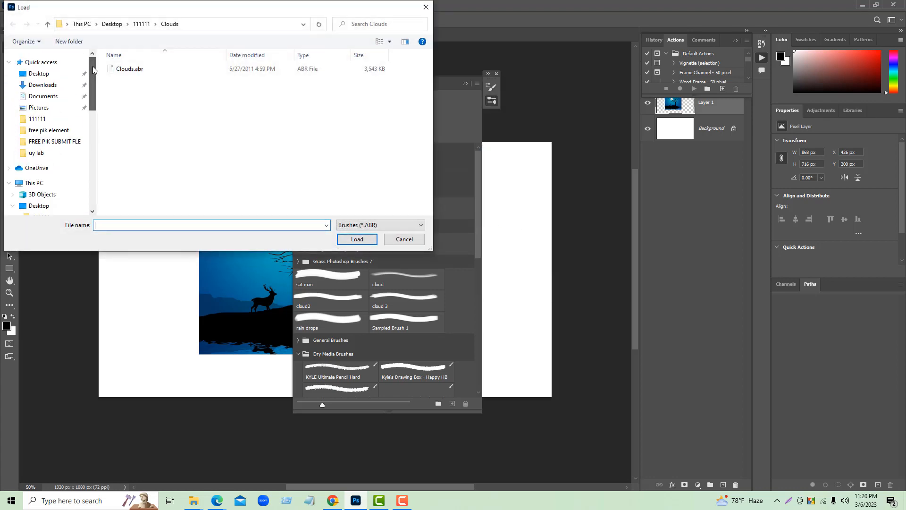
click(51, 77)
double_click(137, 156)
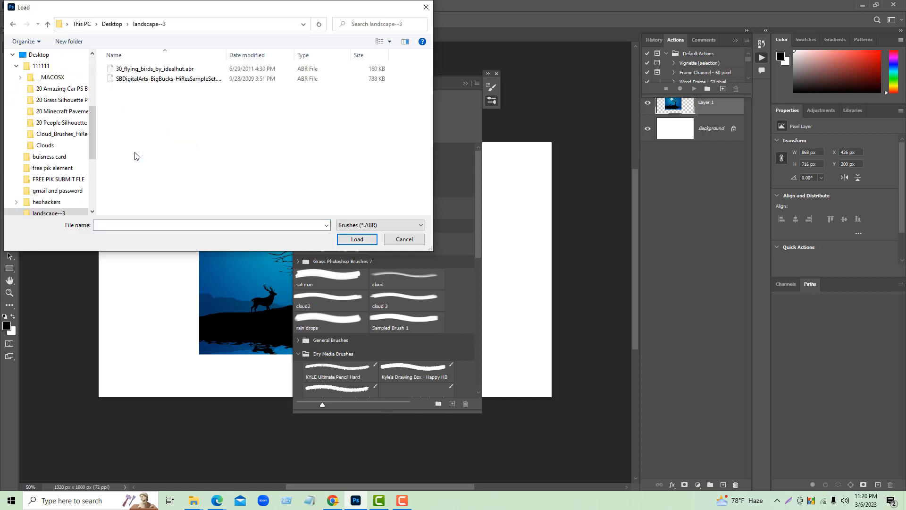
drag(142, 119, 180, 68)
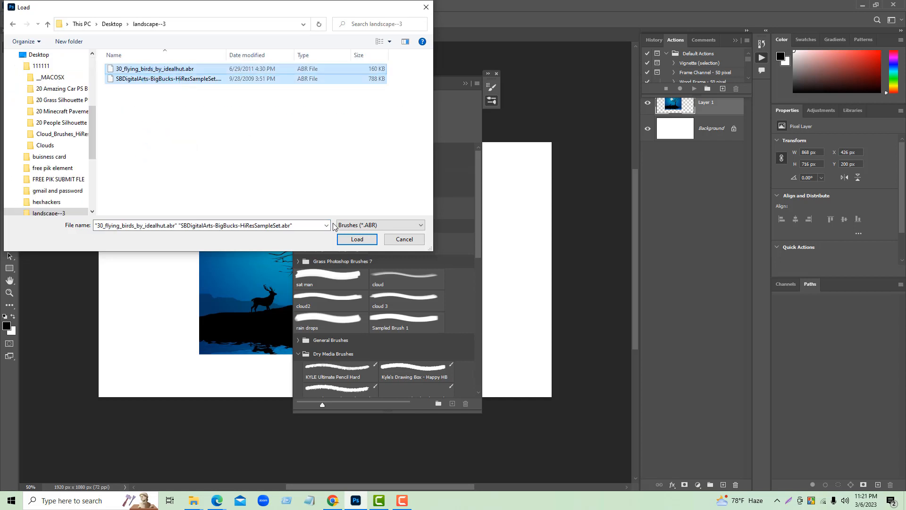
click(357, 240)
- Expand the imported 30_flying_birds_by_idealhut brush group and pick Sampled Brush 11 to preview a bird shape
drag(477, 206, 470, 359)
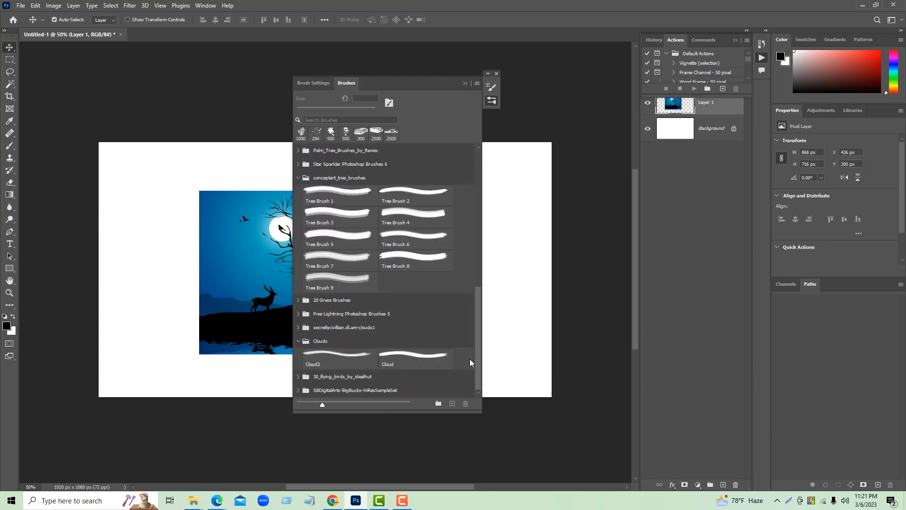
click(304, 381)
scroll(485, 344, down, 1)
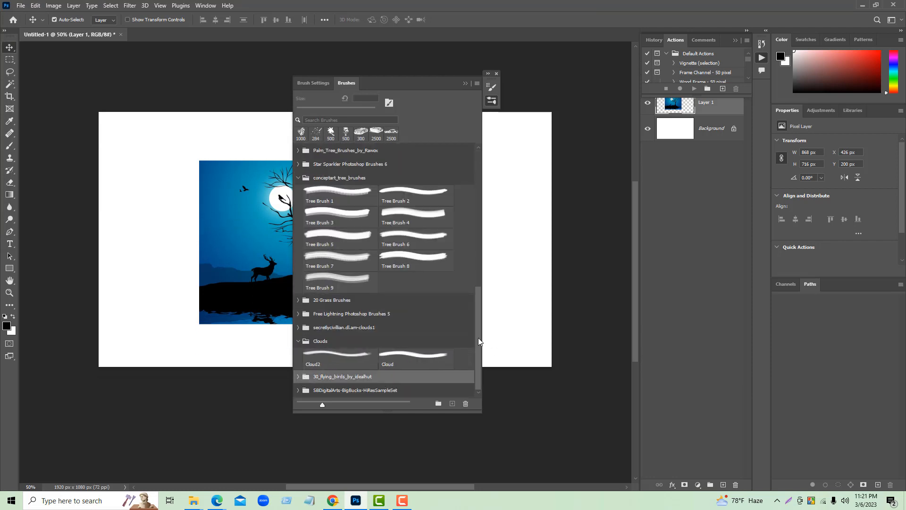
click(298, 376)
scroll(364, 354, down, 3)
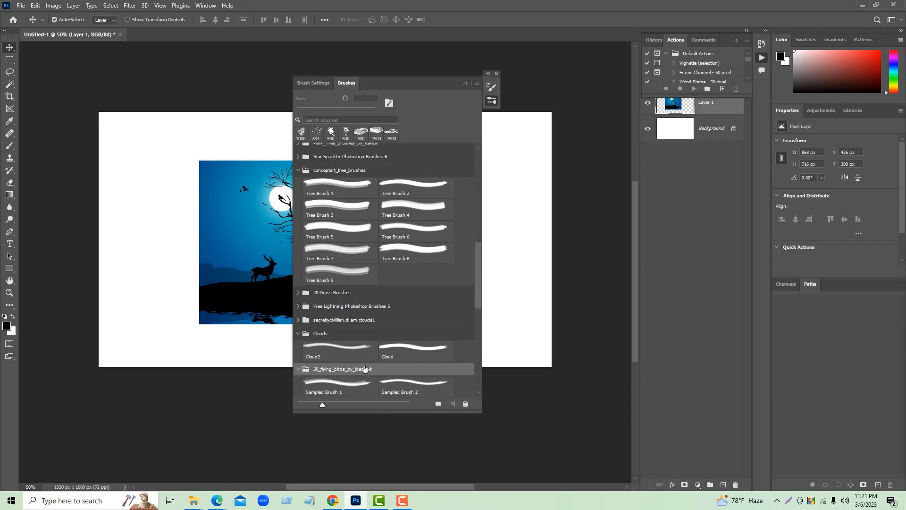
scroll(364, 354, down, 2)
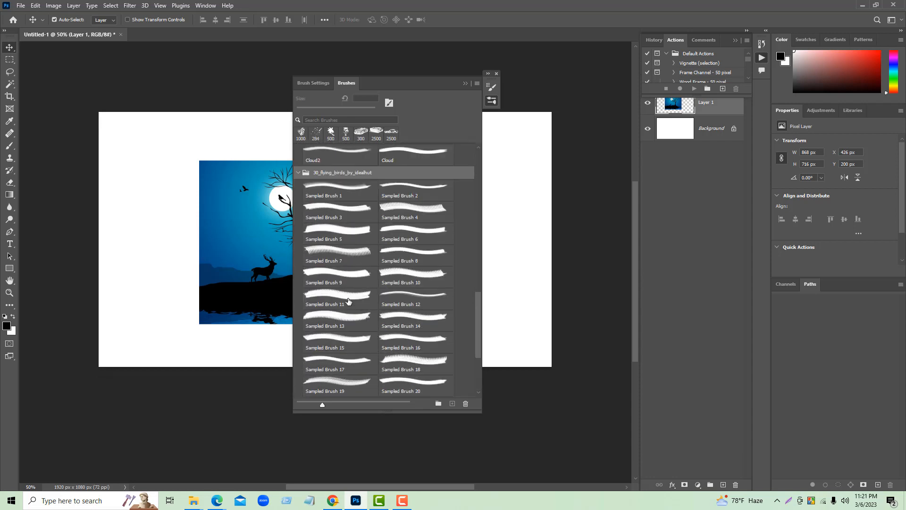
click(348, 302)
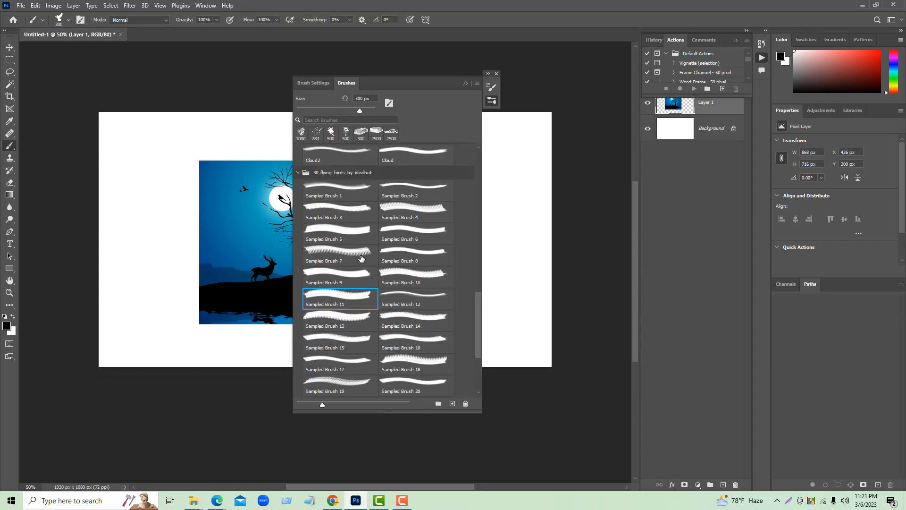
- Expand the SBDigitalArts-BigBucks-HiResSampleSet brush group, pick the Buck105 brush and collapse the brush list
scroll(381, 283, down, 3)
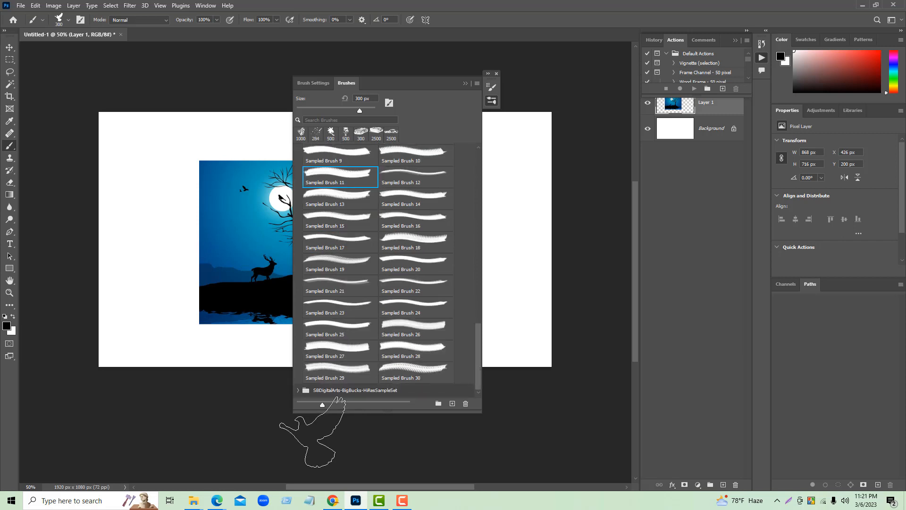
click(297, 391)
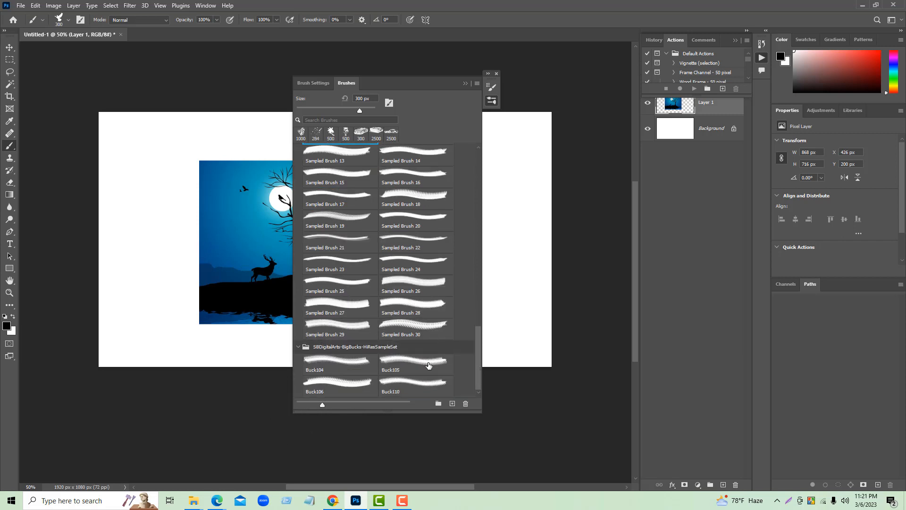
click(415, 363)
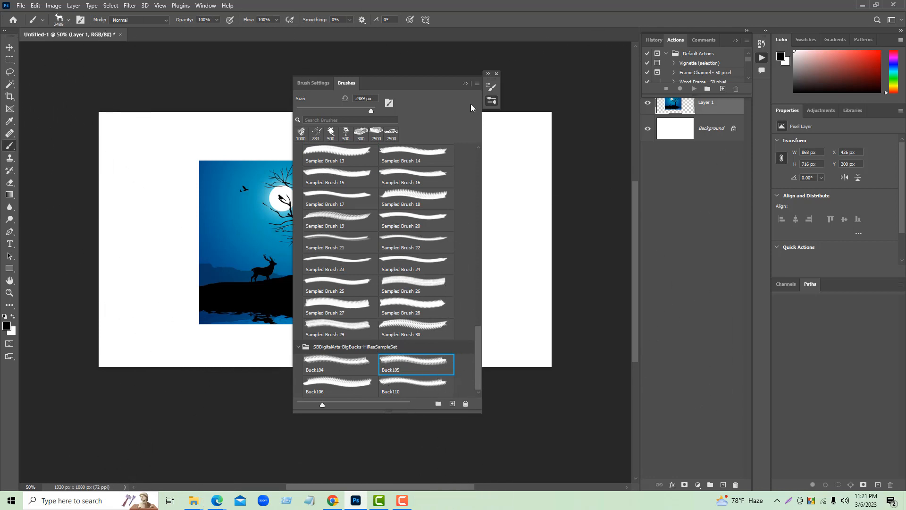
click(466, 84)
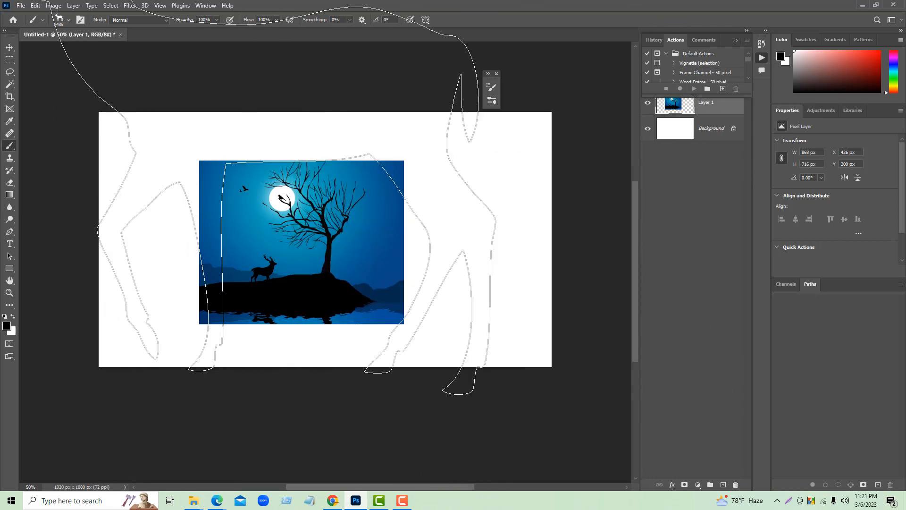
- Move the landscape picture to about X 480, Y 182 px and lasso a hill shape about 1289 × 394 px from the canvas's left edge
click(10, 47)
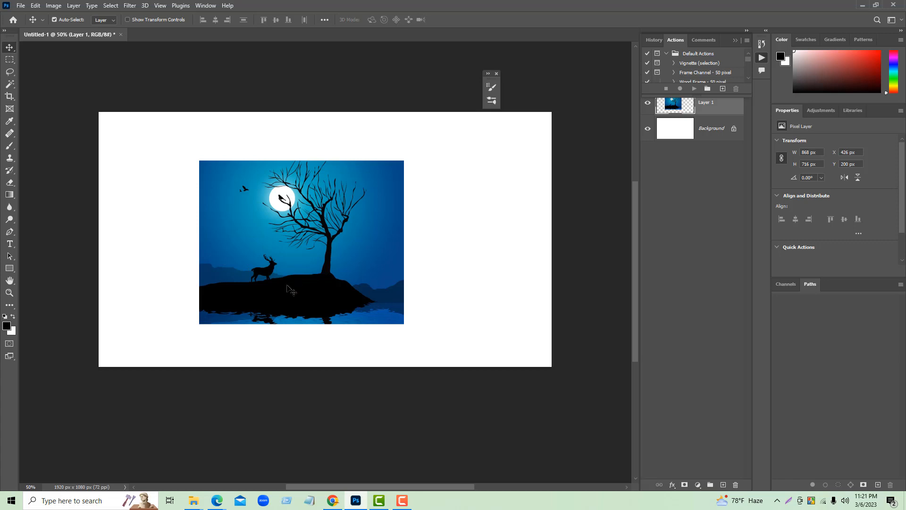
drag(286, 288, 300, 283)
key(l)
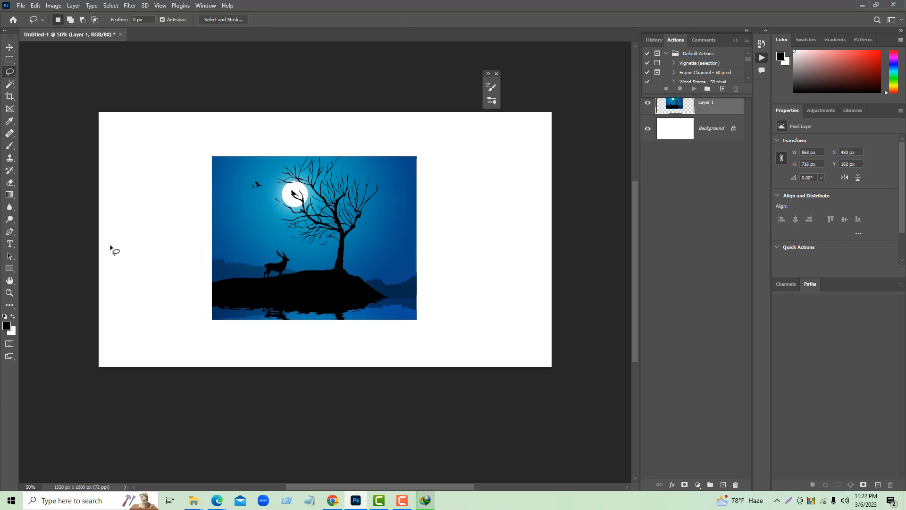
mouse_move(100, 262)
mouse_down()
mouse_move(167, 256)
mouse_move(229, 263)
mouse_up()
mouse_move(312, 253)
mouse_down()
mouse_move(364, 277)
mouse_move(387, 298)
mouse_move(386, 318)
mouse_move(311, 337)
mouse_move(186, 326)
mouse_move(163, 299)
mouse_move(115, 283)
mouse_move(99, 262)
mouse_up()
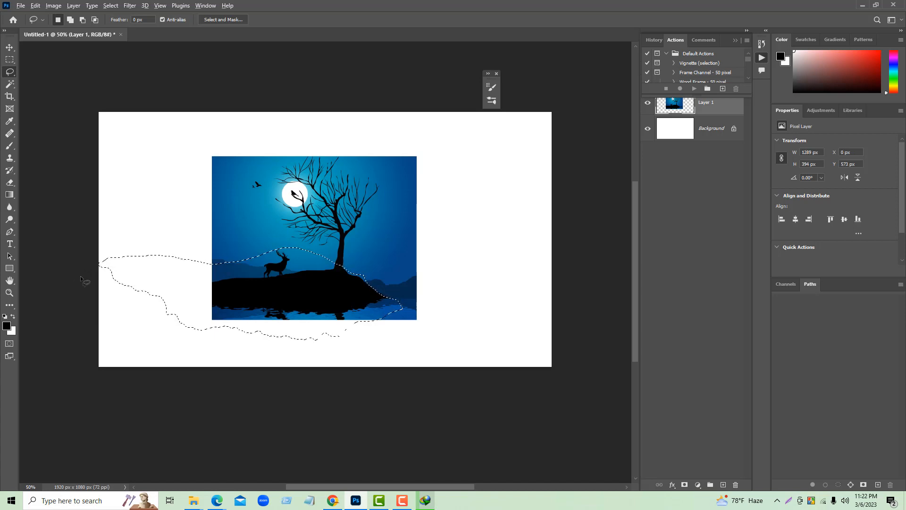
key(alt+BackSpace)
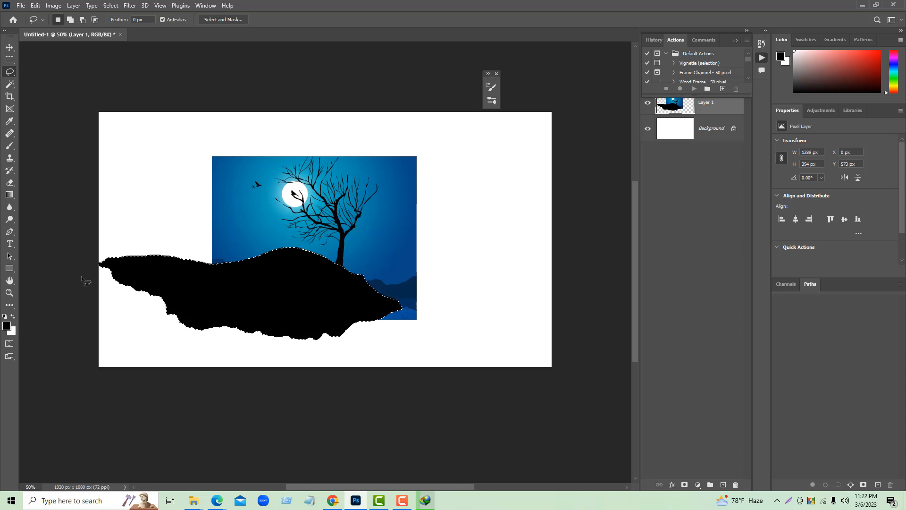
key(ctrl+d)
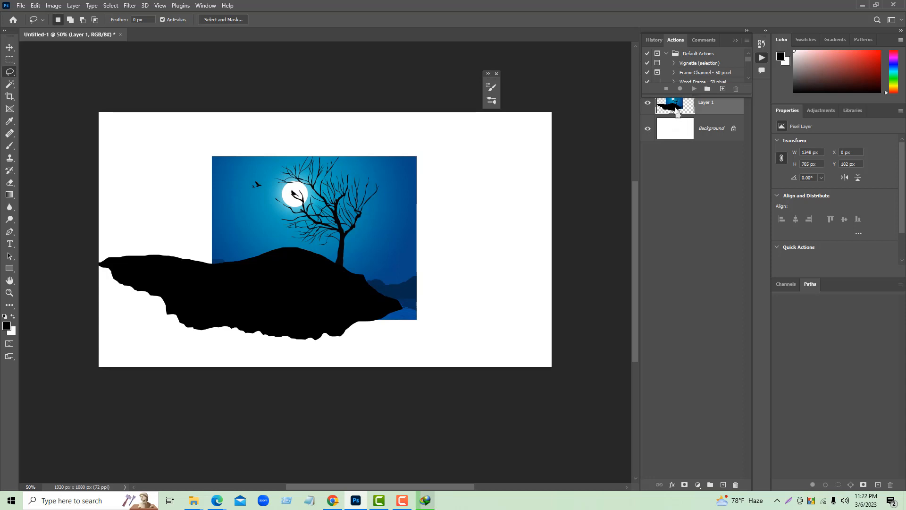
ctrl+click(676, 114)
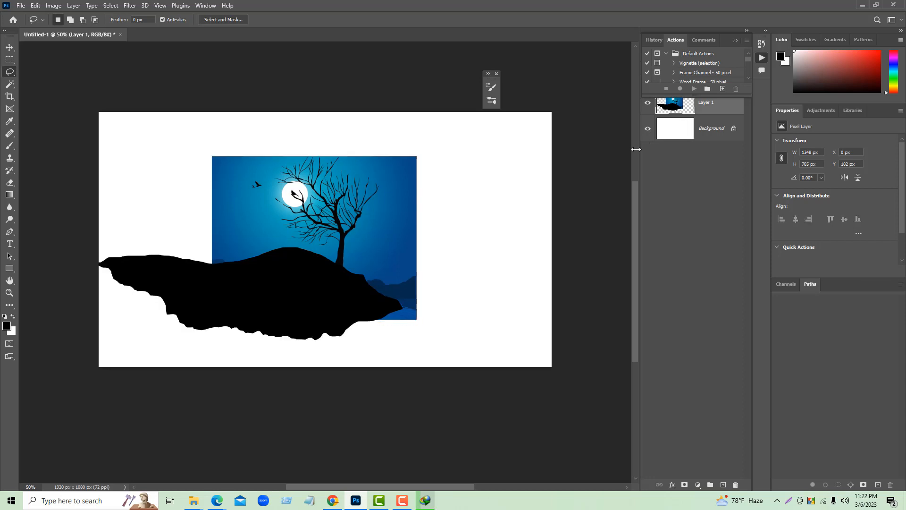
key(ctrl+d)
key(ctrl+z)
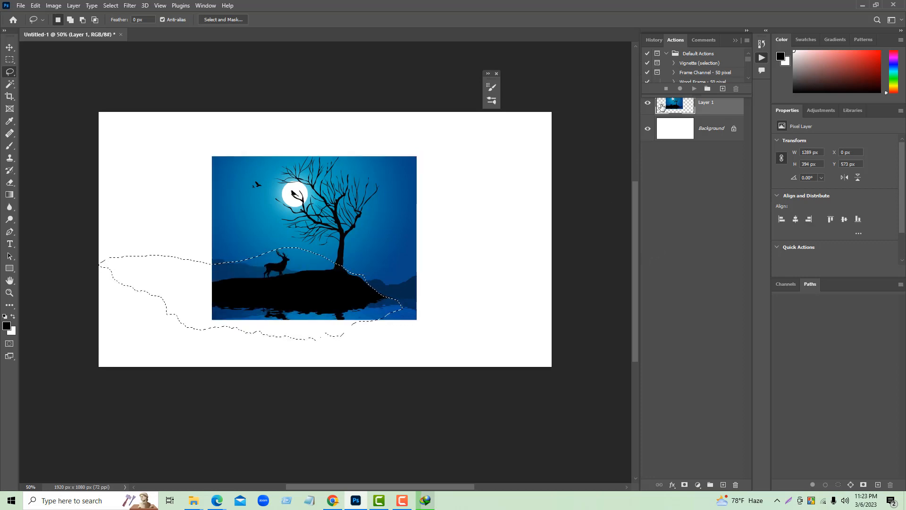
- Undock the layer list as a floating window and add a new empty layer above the landscape picture
click(735, 42)
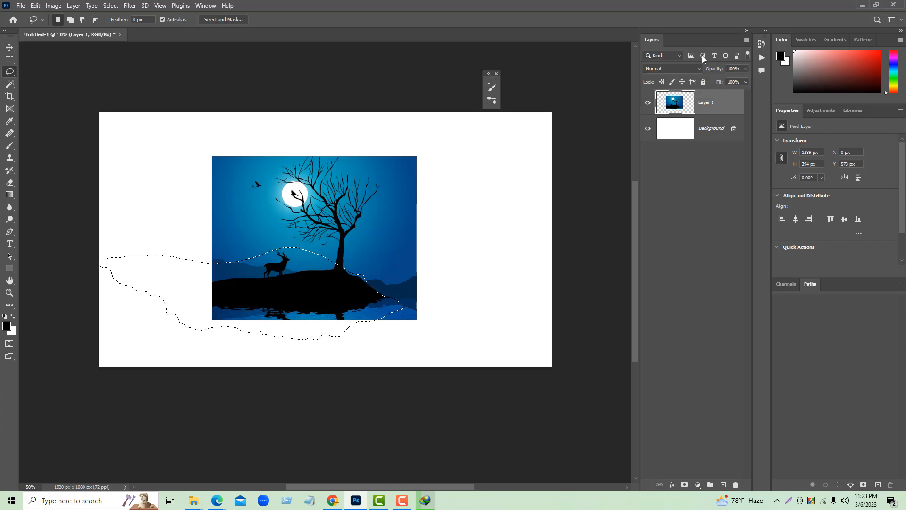
mouse_move(652, 42)
mouse_down()
mouse_move(613, 76)
mouse_move(153, 171)
mouse_move(28, 142)
mouse_move(71, 87)
mouse_move(442, 101)
mouse_move(647, 55)
mouse_up()
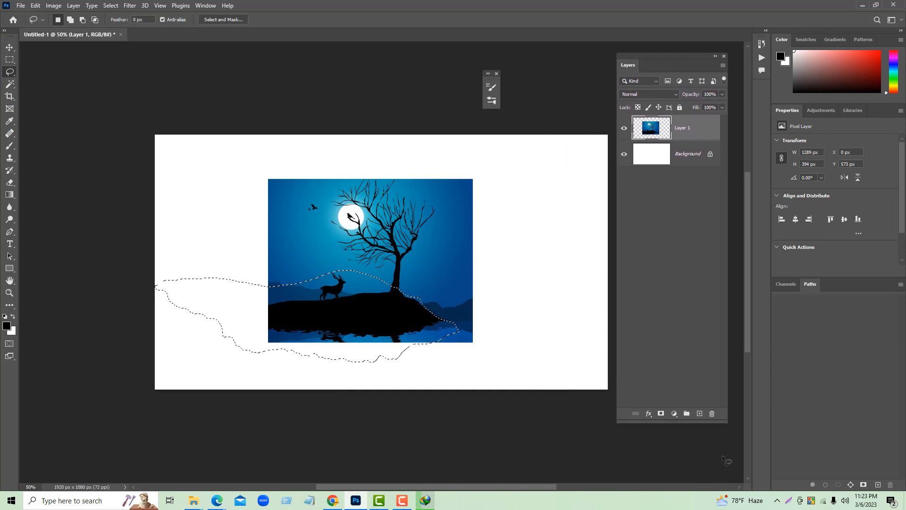
click(700, 414)
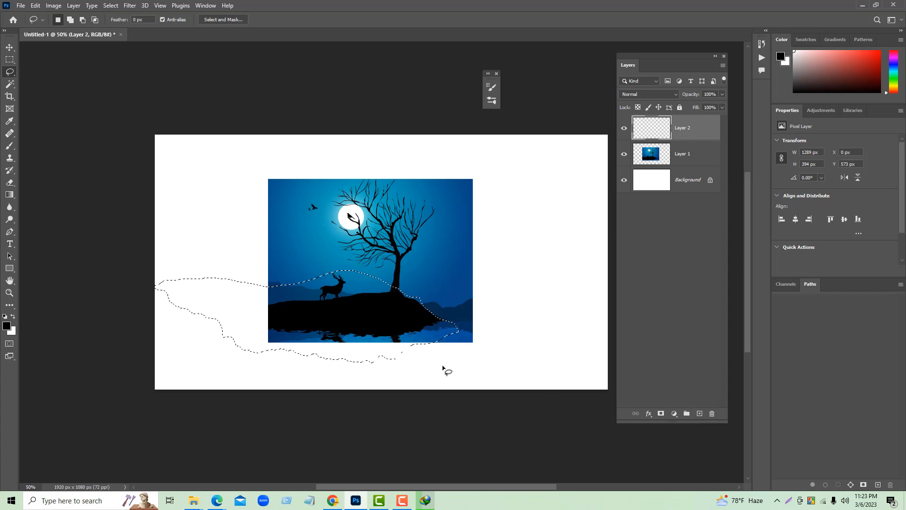
- Fill the lassoed hill shape with black on the new layer, deselect it and hide the landscape picture layer
key(alt+BackSpace)
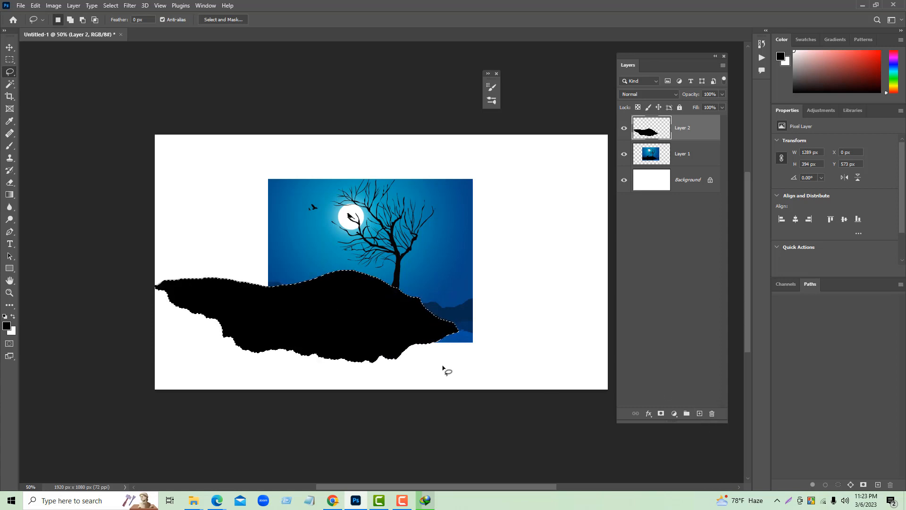
key(ctrl+d)
click(624, 154)
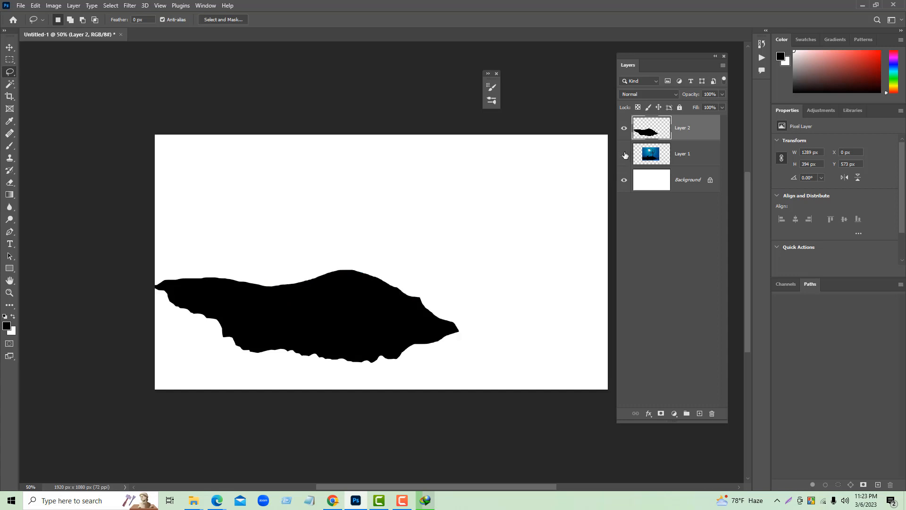
click(623, 154)
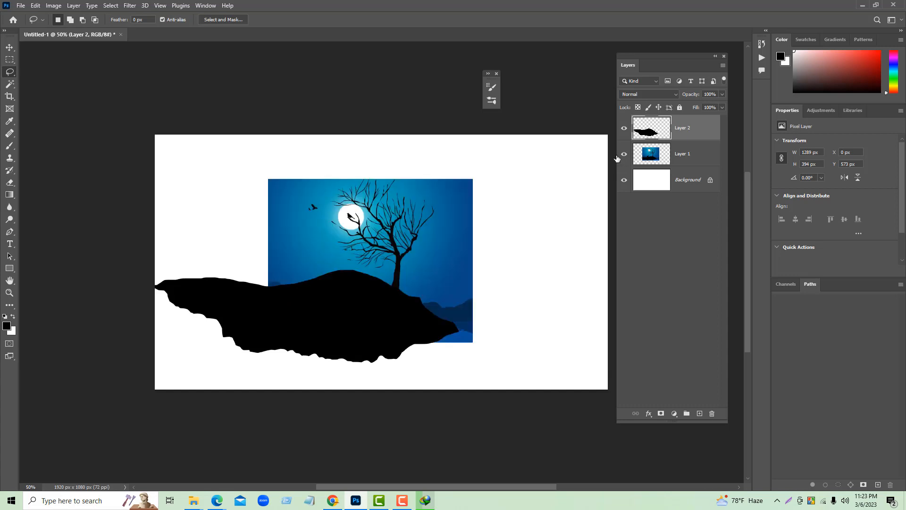
click(623, 154)
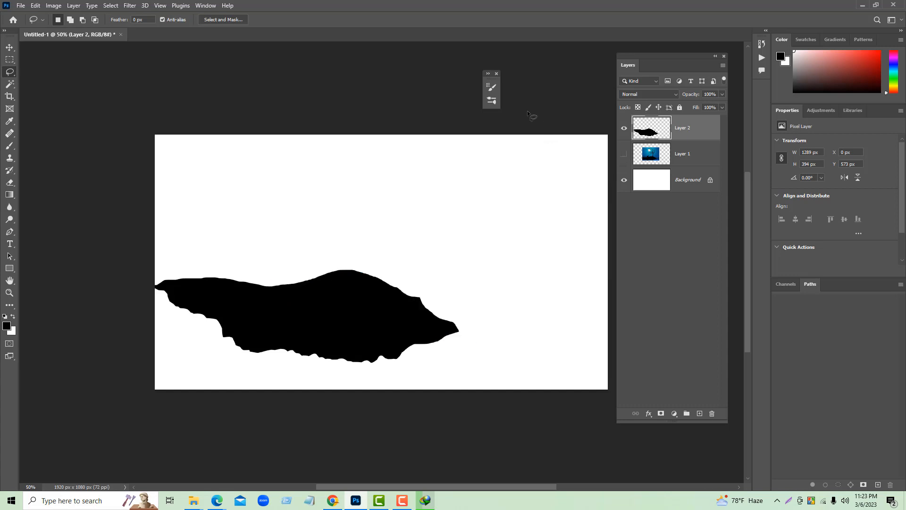
- Open the brush list and collapse the 30_flying_birds_by_idealhut, Clouds and SBDigitalArts-BigBucks-HiResSampleSet groups
click(492, 104)
scroll(457, 330, up, 3)
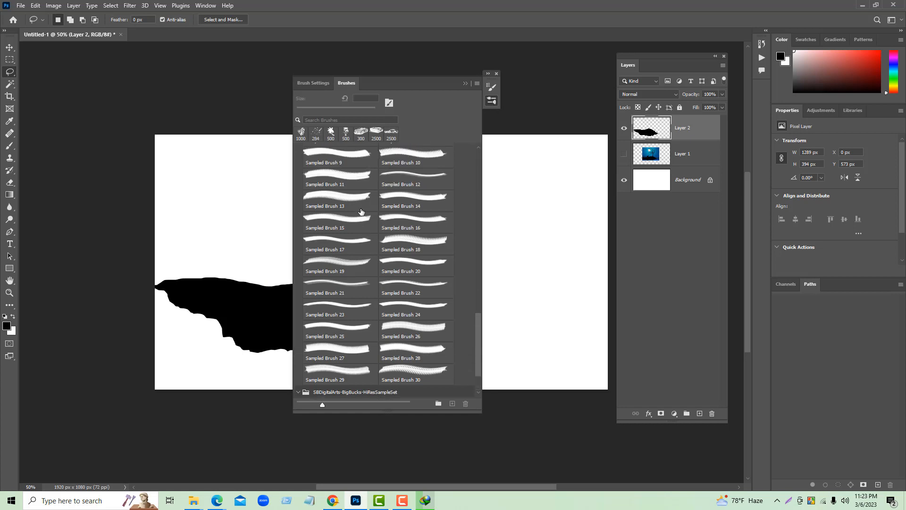
scroll(476, 332, up, 5)
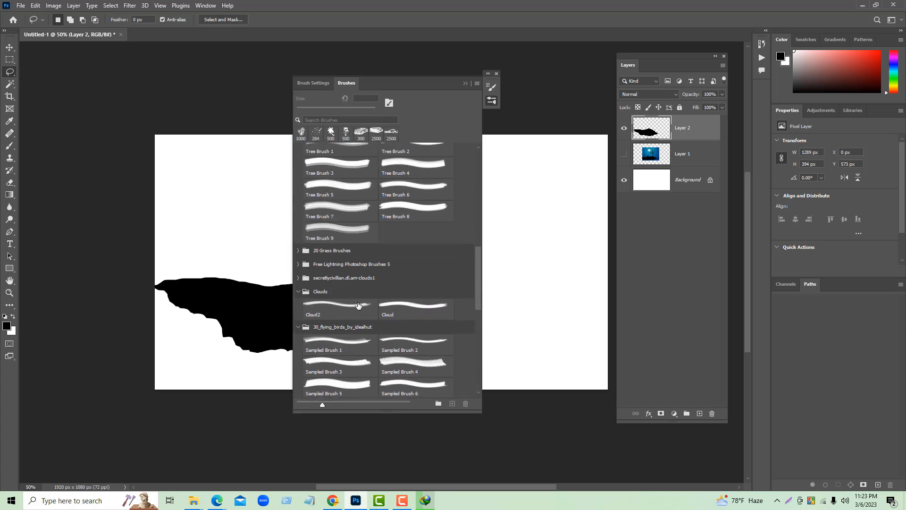
click(299, 327)
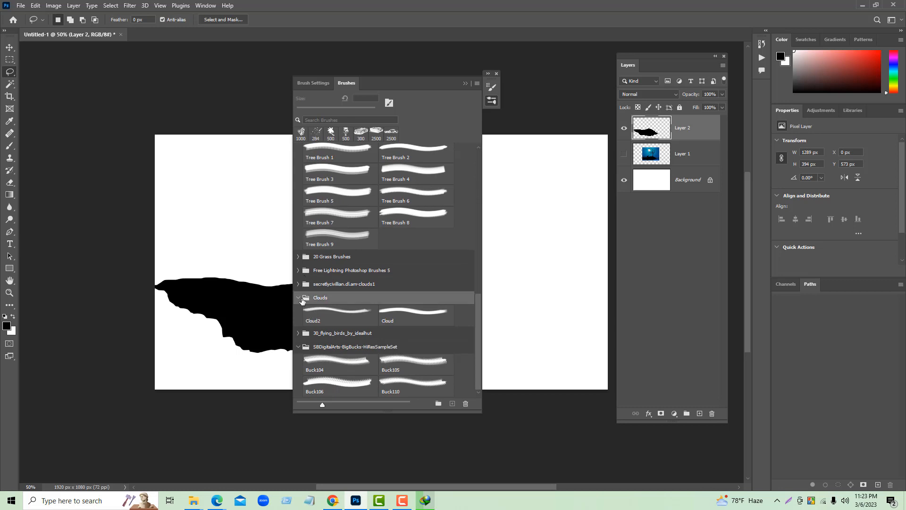
click(302, 299)
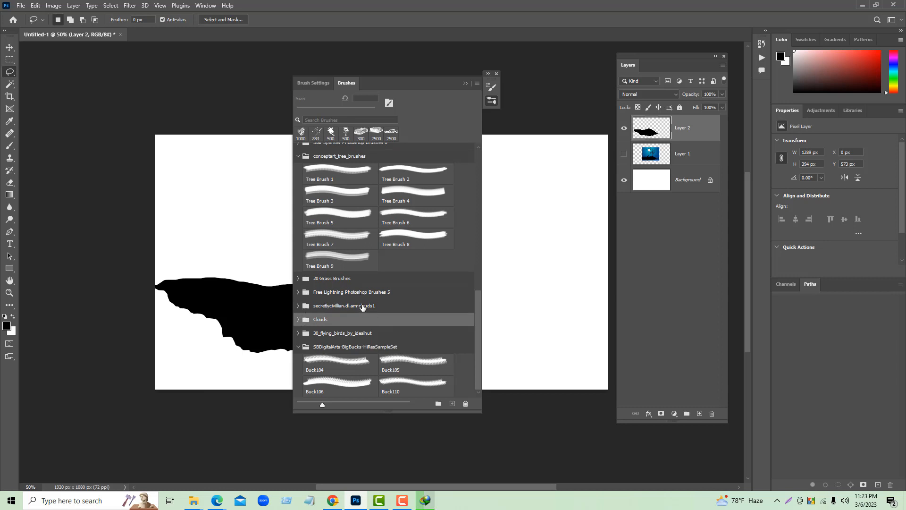
click(300, 348)
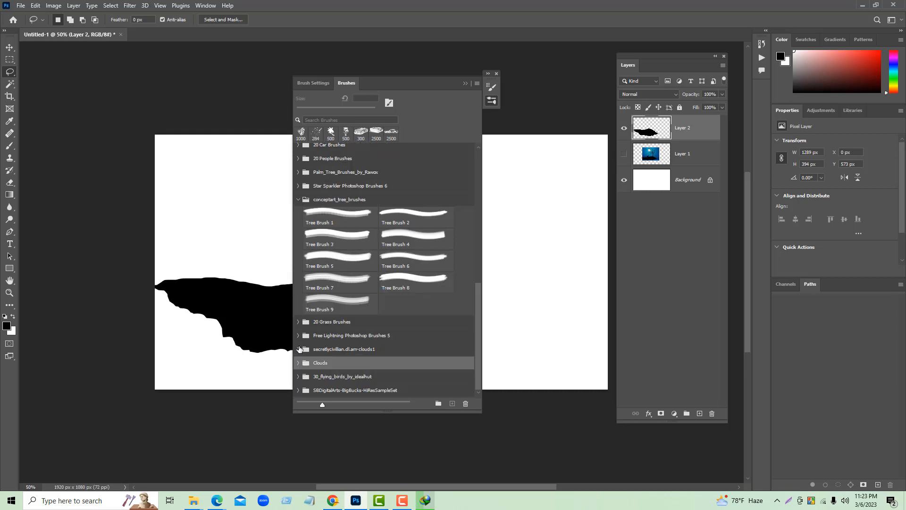
scroll(319, 247, up, 1)
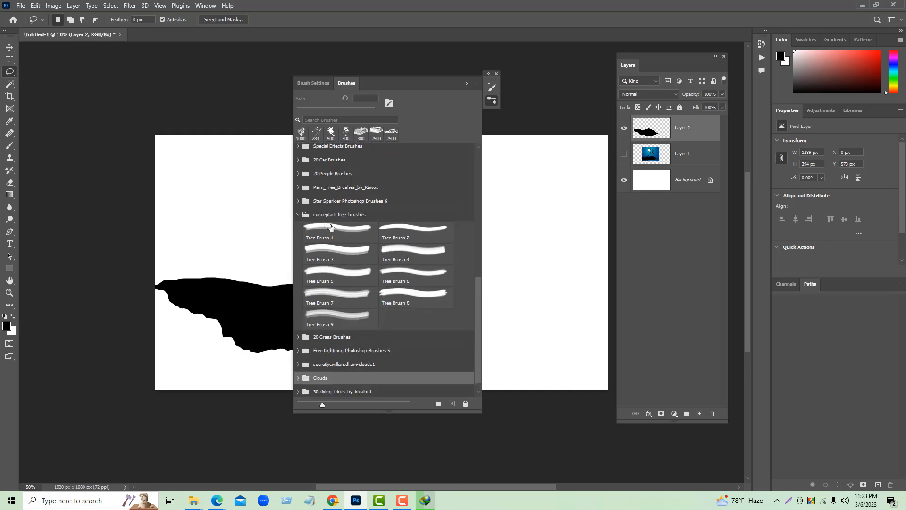
- Move the brush list off the hill, pick Tree Brush 7 from conceptart_tree_brushes and collapse the list
drag(394, 83, 559, 70)
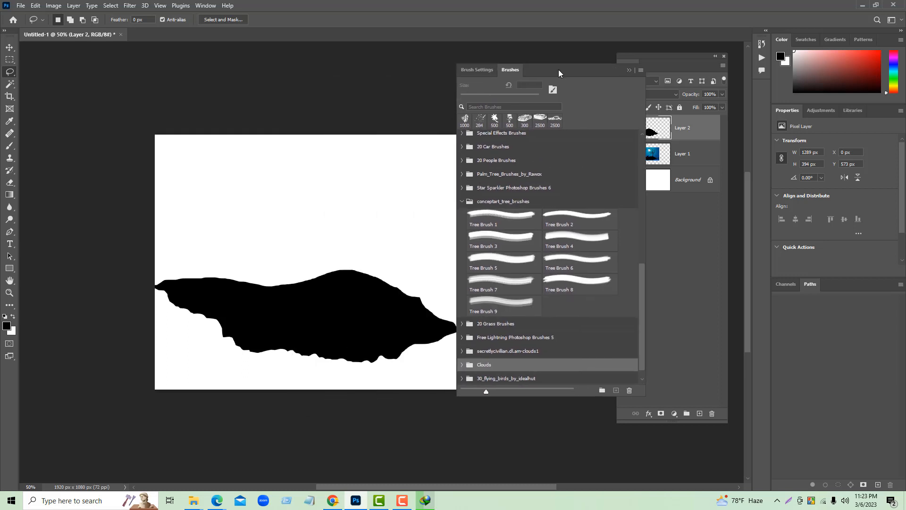
click(561, 236)
click(505, 241)
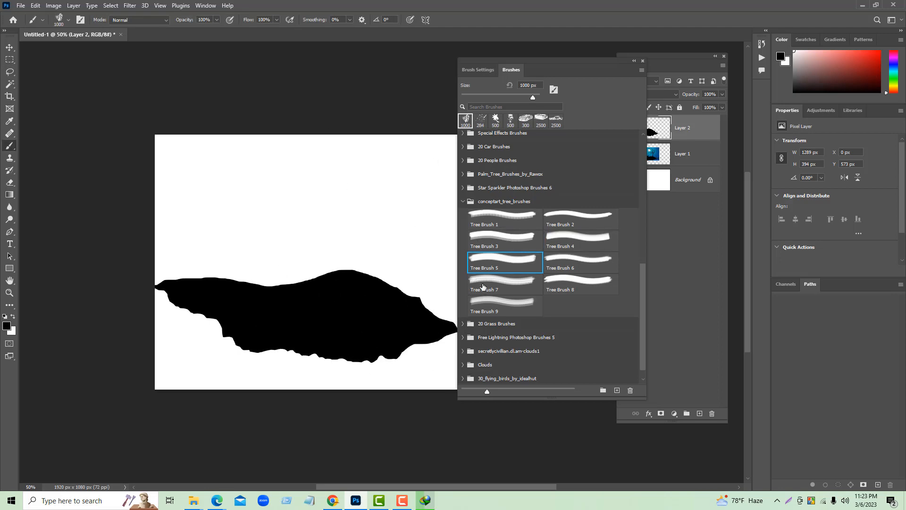
click(502, 283)
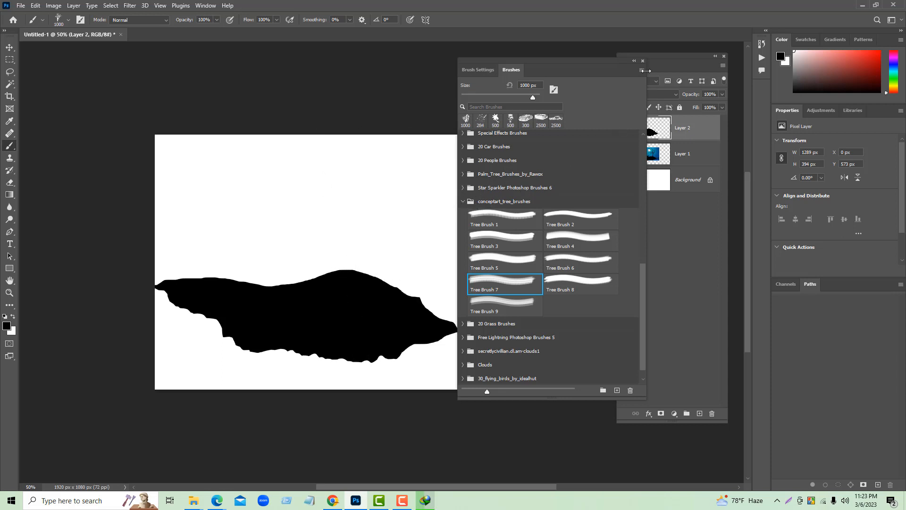
click(634, 62)
- Stamp one black tree at 1000 px on a new layer above the hill, and add another empty layer on top
click(699, 413)
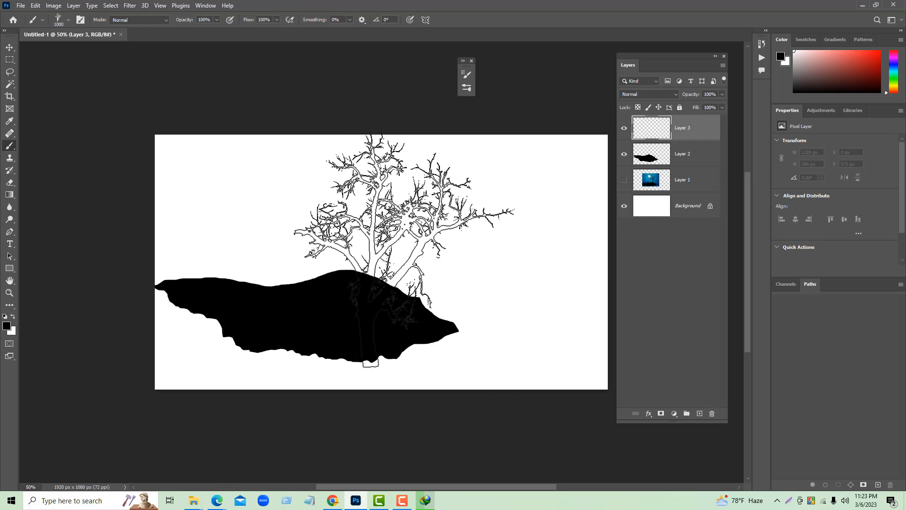
click(404, 251)
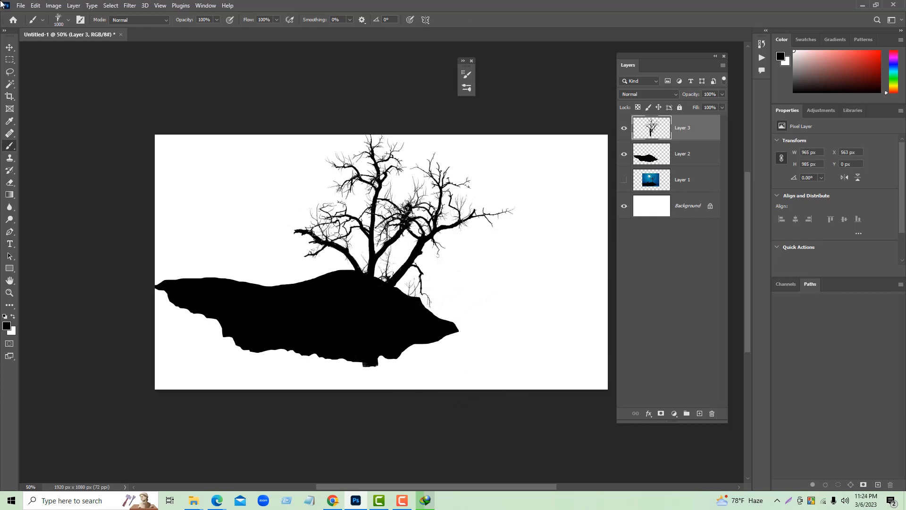
click(10, 47)
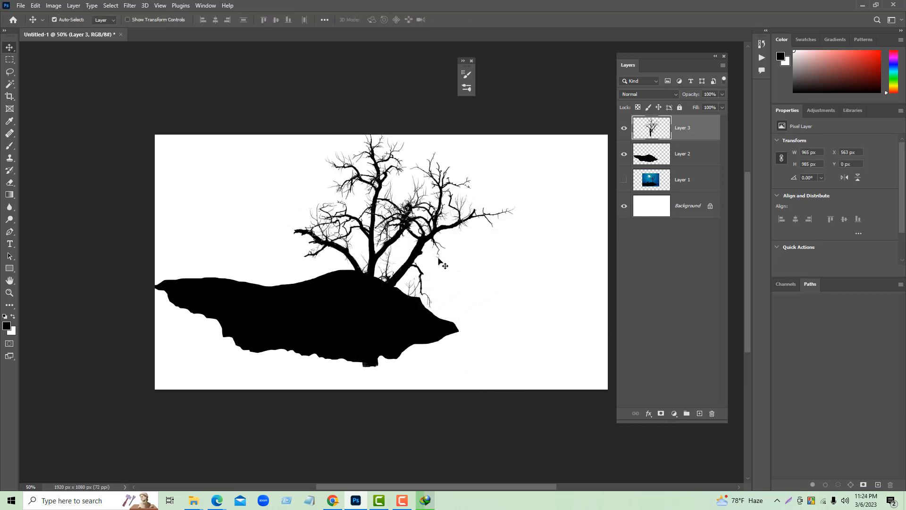
key(ctrl+shift+n)
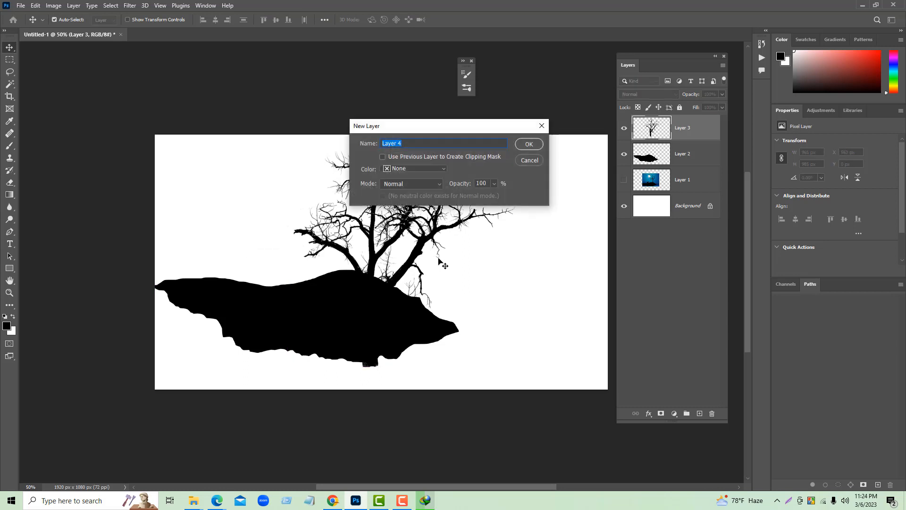
click(529, 144)
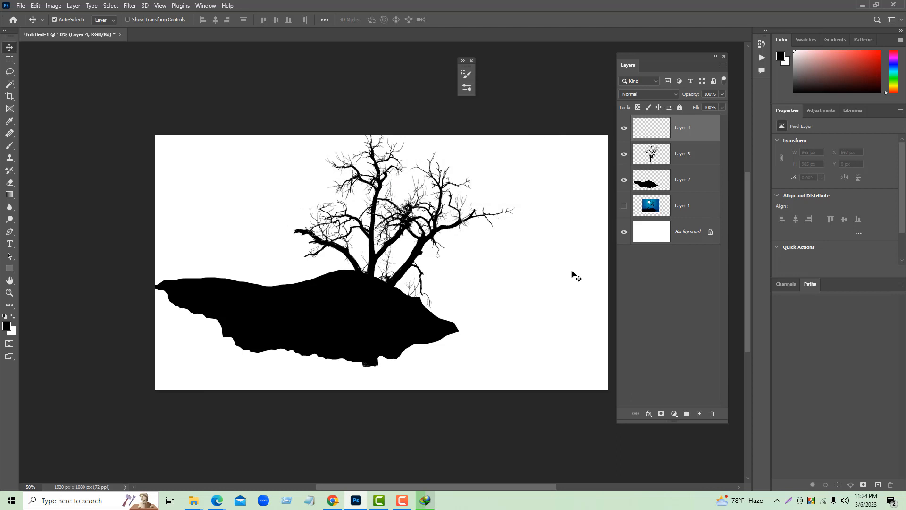
- Scale the tree to about 85.91% width and 79.49% height and place it on the hill's right slope
click(679, 154)
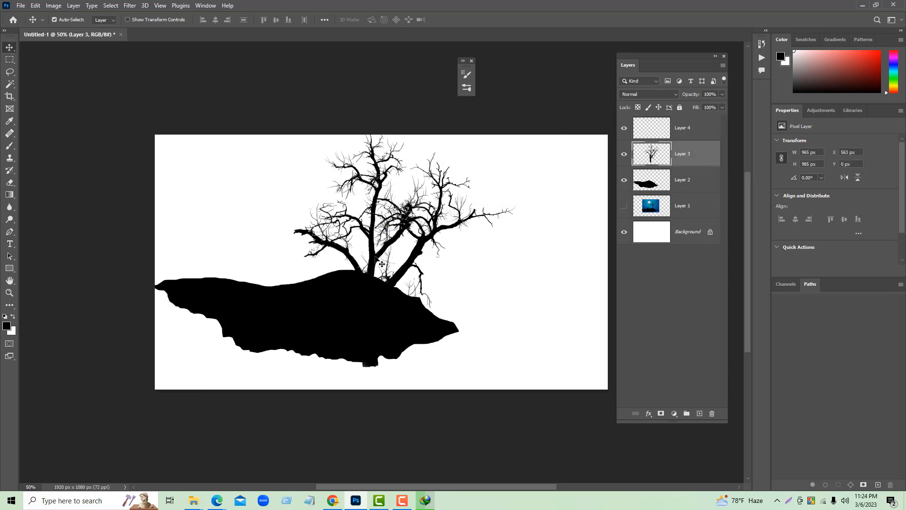
mouse_move(382, 263)
mouse_down()
mouse_move(406, 189)
mouse_move(392, 189)
mouse_move(388, 253)
mouse_up()
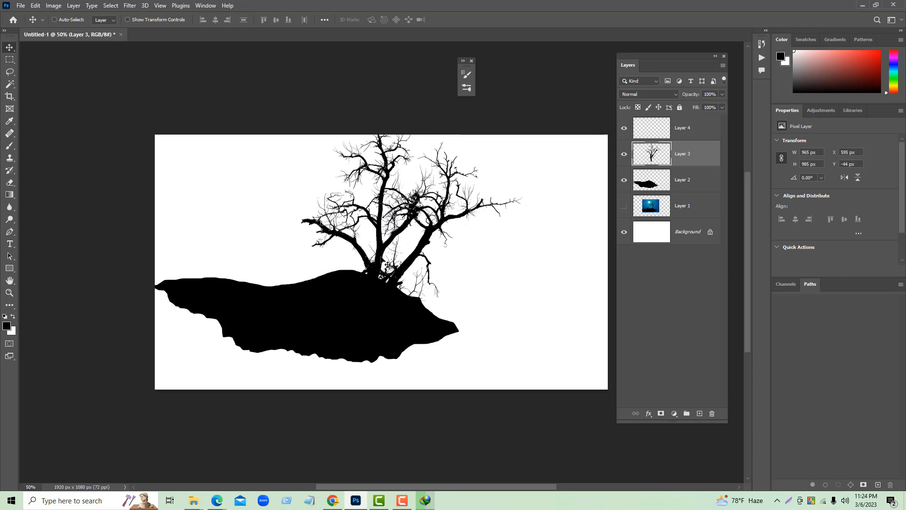
key(ctrl+t)
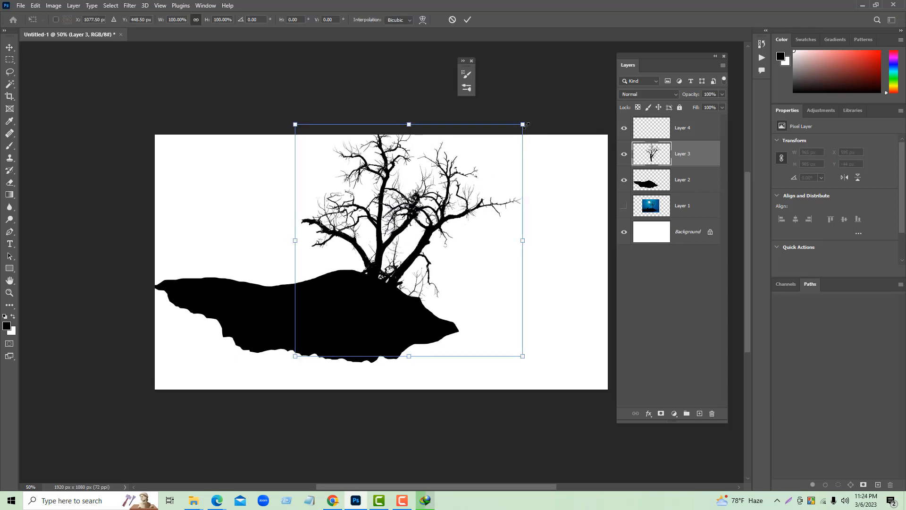
drag(524, 125, 491, 173)
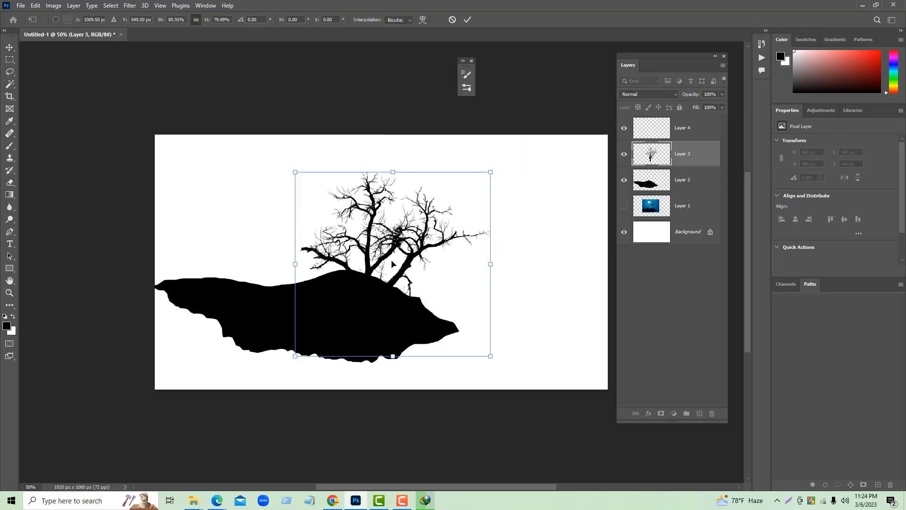
drag(391, 262, 419, 233)
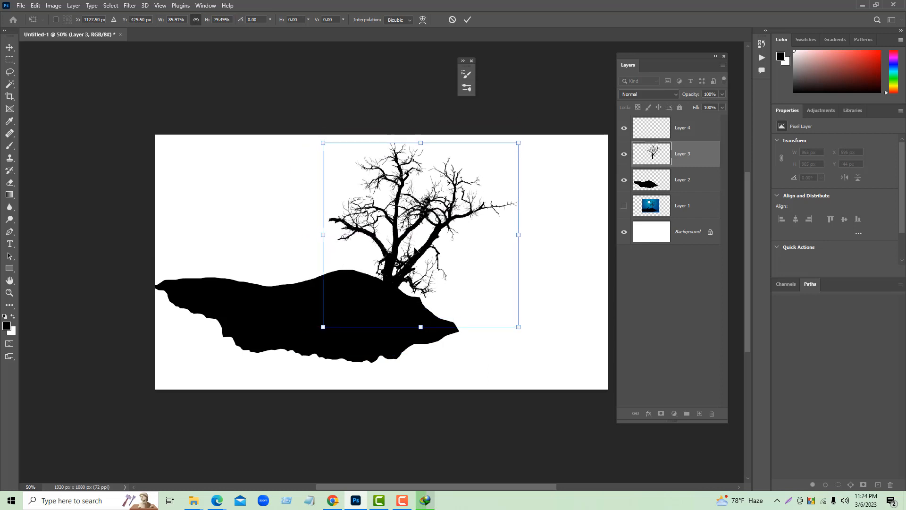
- Compare the tree with the landscape picture, hide the picture again and move the tree to about X 791, Y 24 px
click(623, 207)
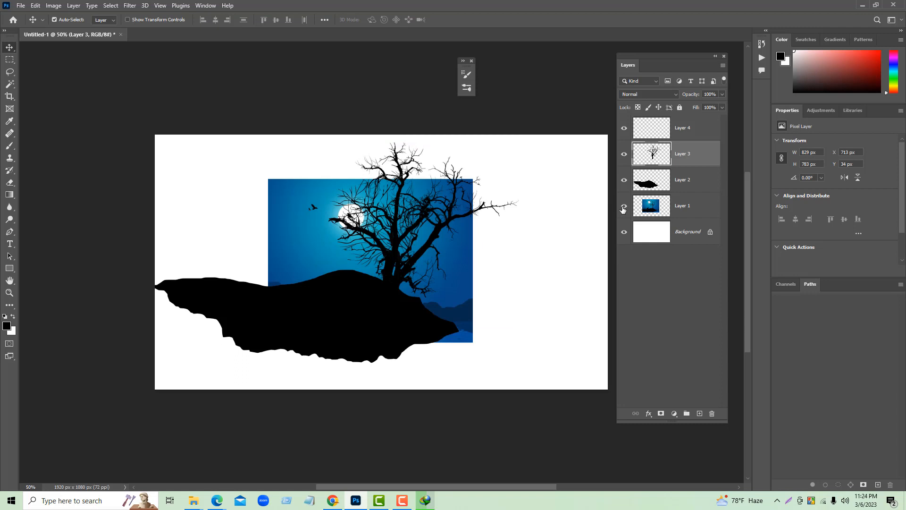
click(623, 207)
drag(408, 261, 427, 255)
- Toggle the visibility of the hill, tree and landscape picture layers to compare the silhouette with the reference
click(623, 180)
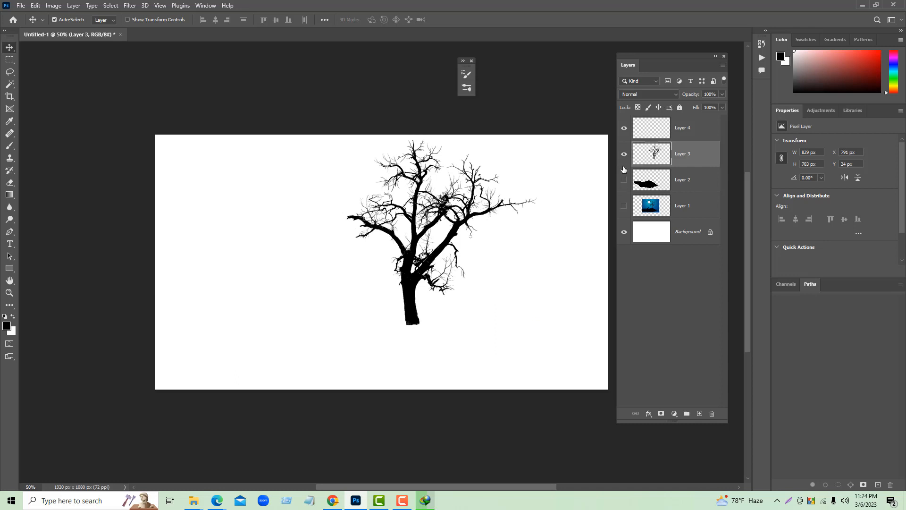
click(624, 156)
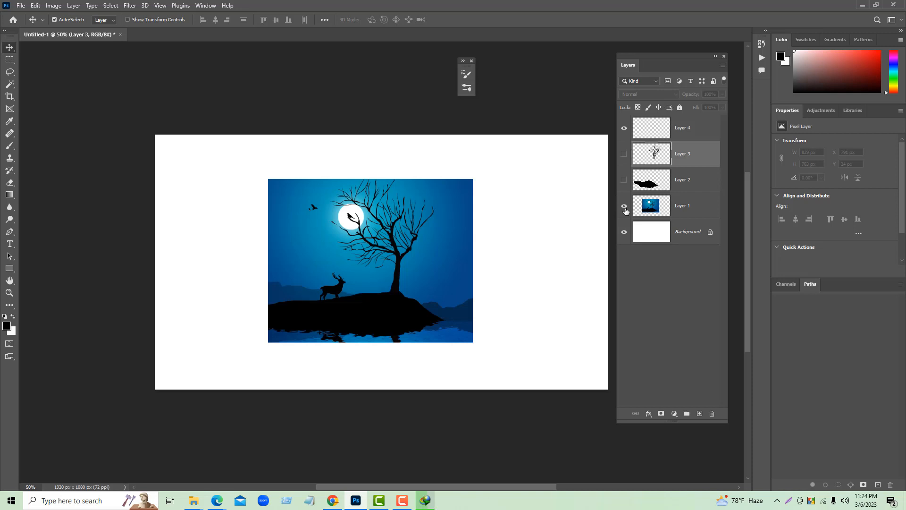
click(625, 207)
click(624, 206)
click(624, 180)
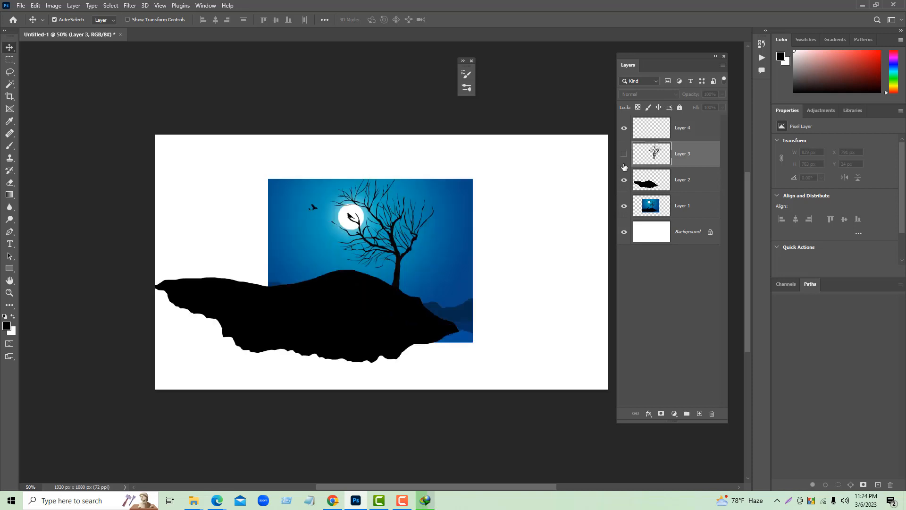
click(624, 154)
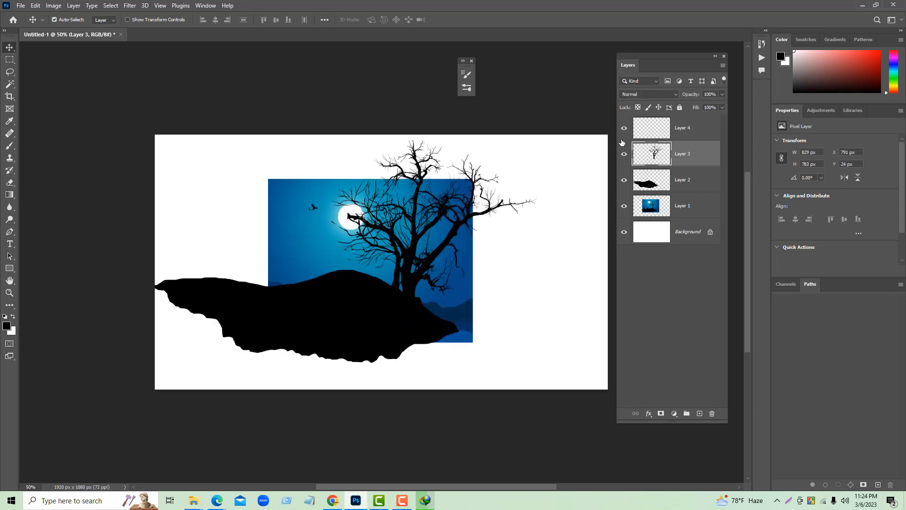
click(624, 207)
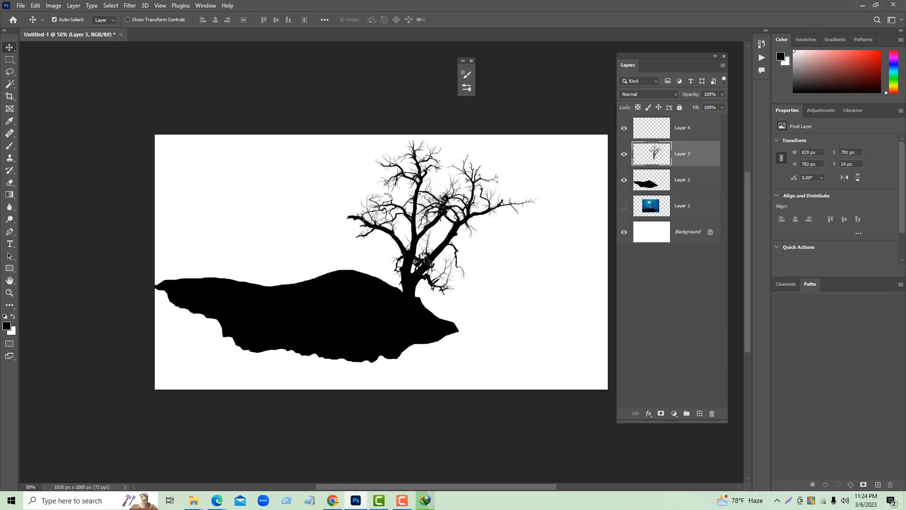
- Scale the hill and tree layers together to about 81.72% and position them at about X 326, Y 96 px
shift+click(682, 180)
drag(331, 321, 375, 314)
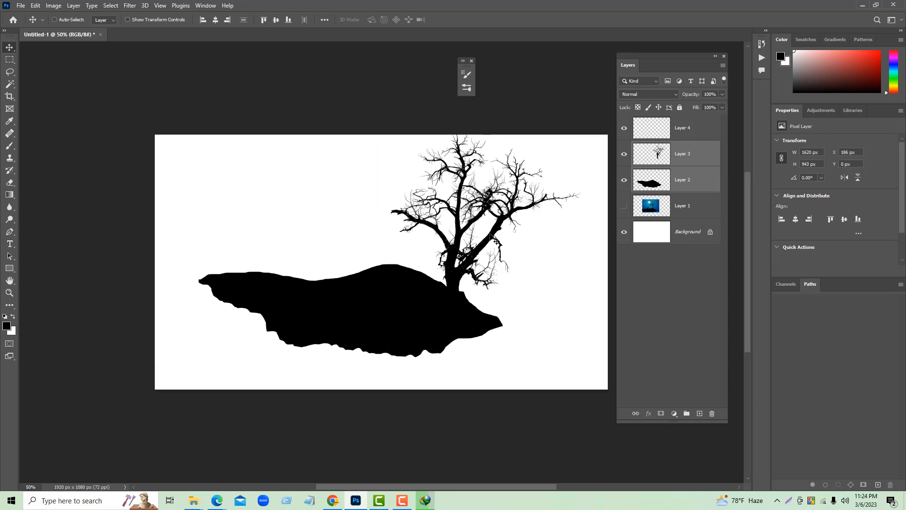
key(ctrl+t)
drag(582, 137, 543, 203)
drag(375, 305, 408, 288)
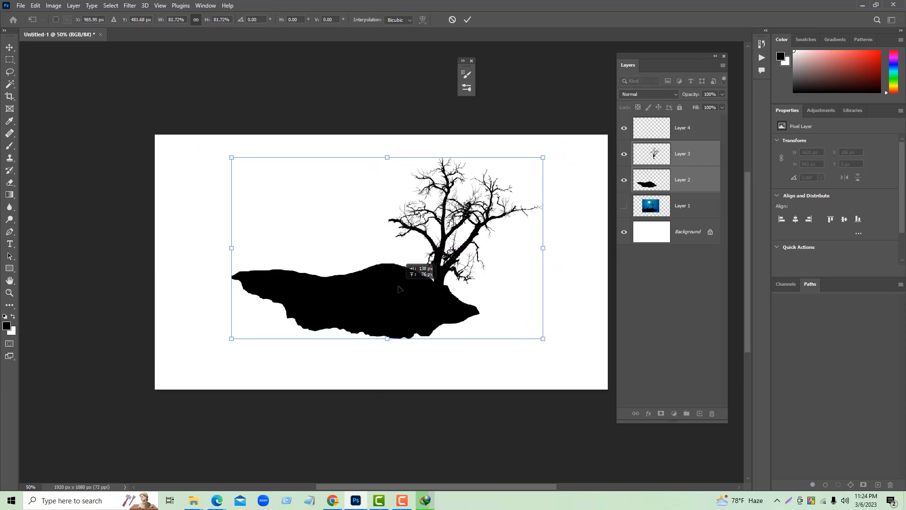
click(465, 21)
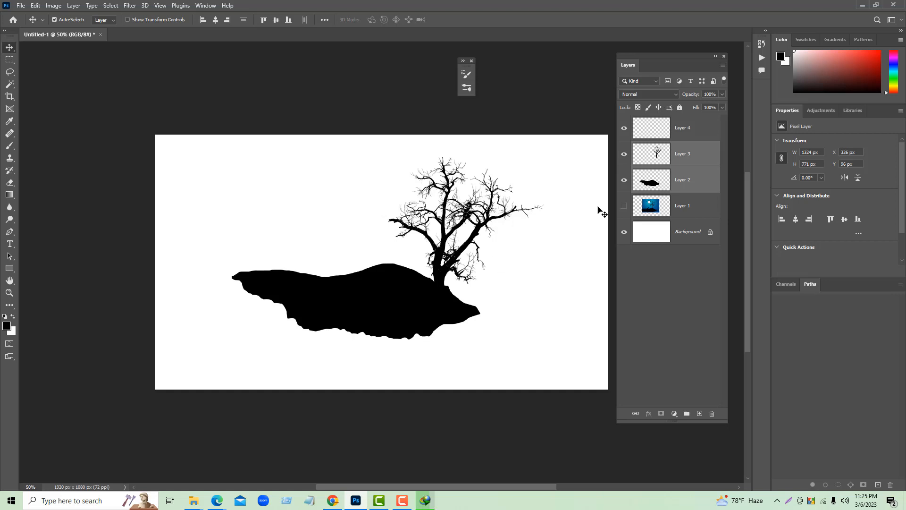
- Show the landscape picture, move it toward the canvas's upper-left corner and hide it again
click(624, 206)
drag(311, 209, 241, 174)
click(623, 206)
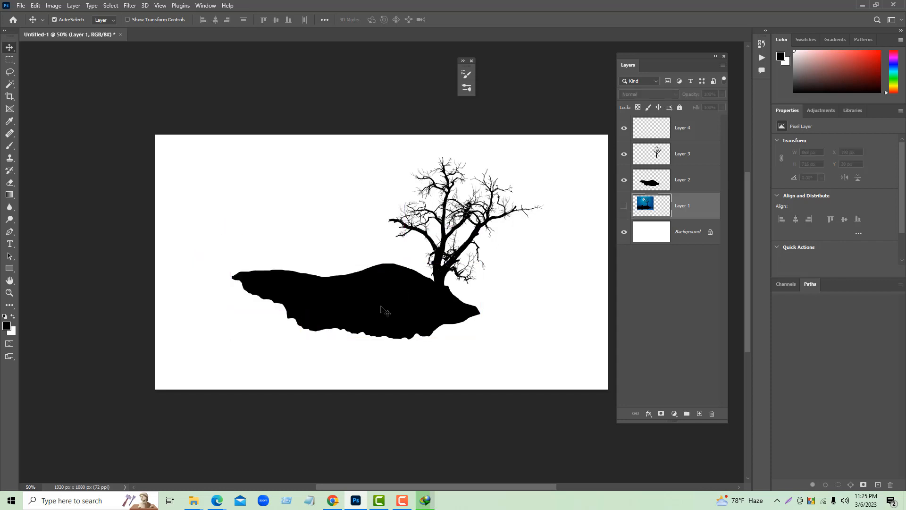
- Scale the hill and tree layers together to about 128.85% and position them at about X 0, Y 17 px
click(685, 185)
ctrl+click(684, 150)
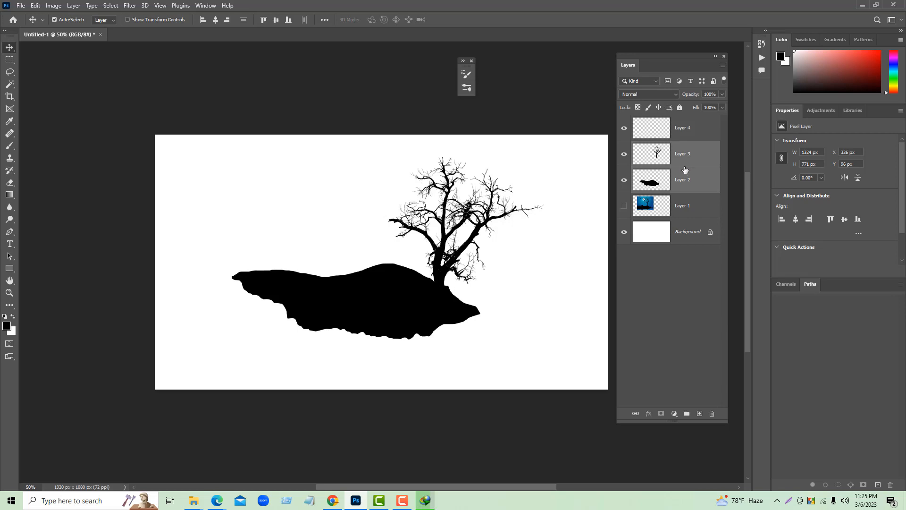
key(ctrl+t)
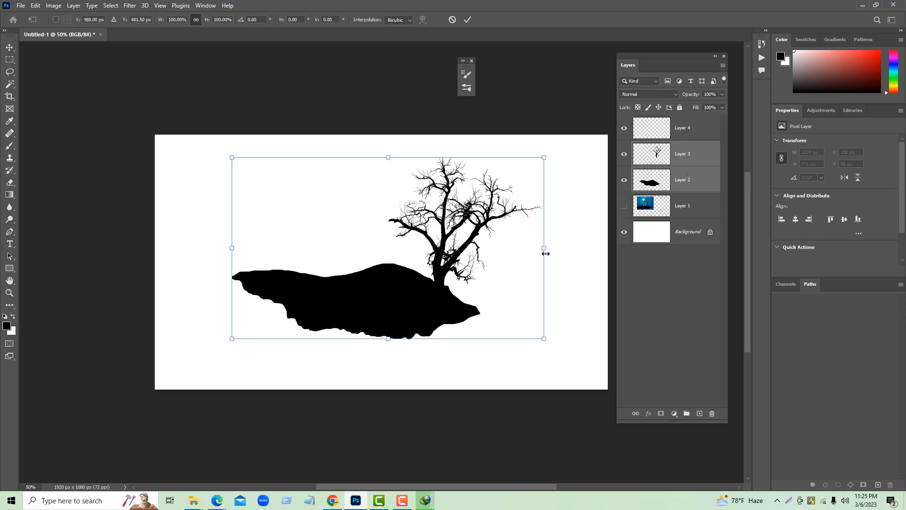
drag(546, 254, 608, 247)
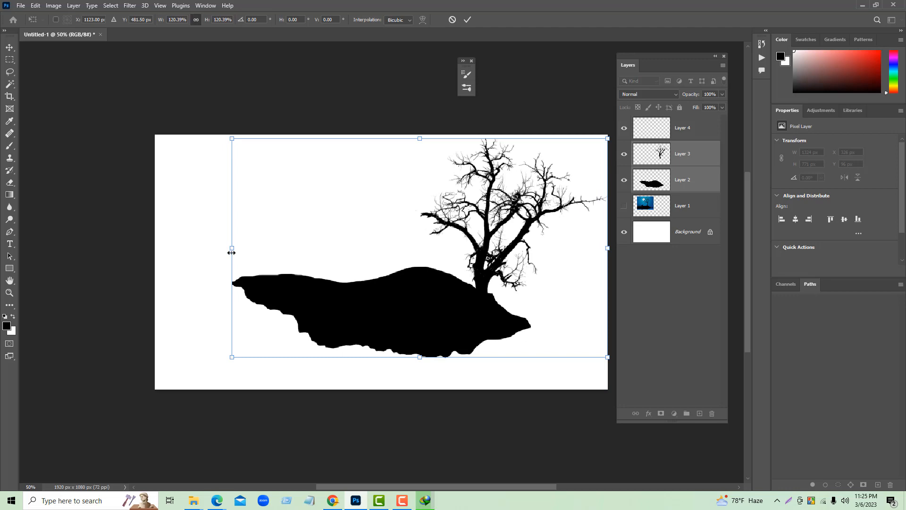
drag(231, 249, 206, 247)
drag(314, 309, 260, 317)
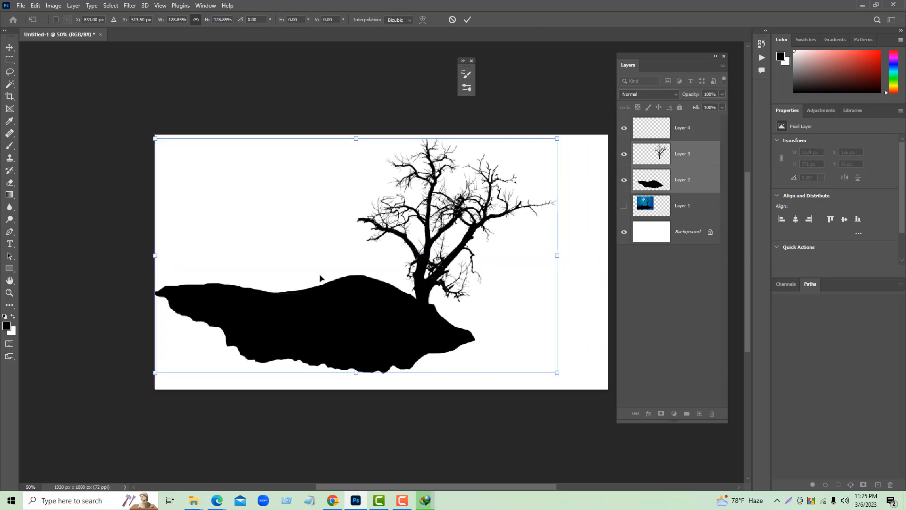
click(467, 19)
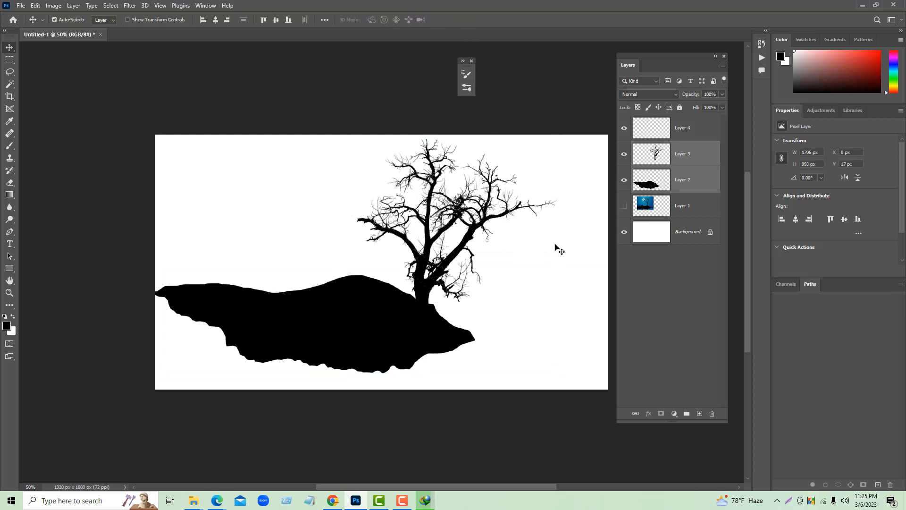
- Scale the hill alone to about 86.06% and move the tree onto its slope at about X 731, Y 57 px
click(675, 191)
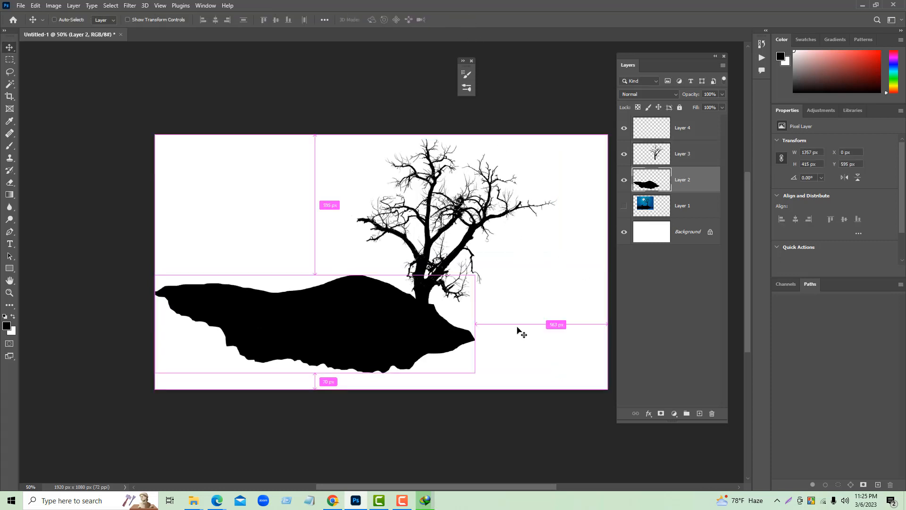
key(ctrl+t)
drag(475, 374, 380, 334)
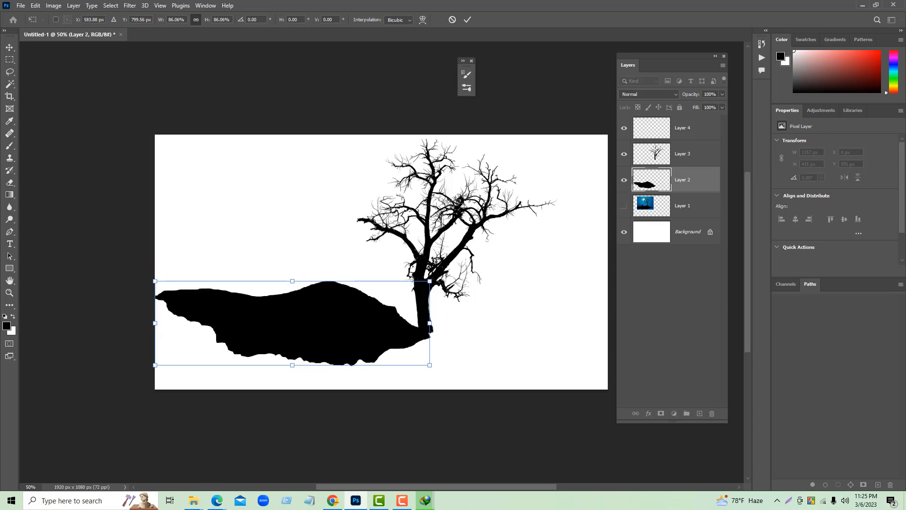
click(638, 153)
drag(490, 233, 443, 253)
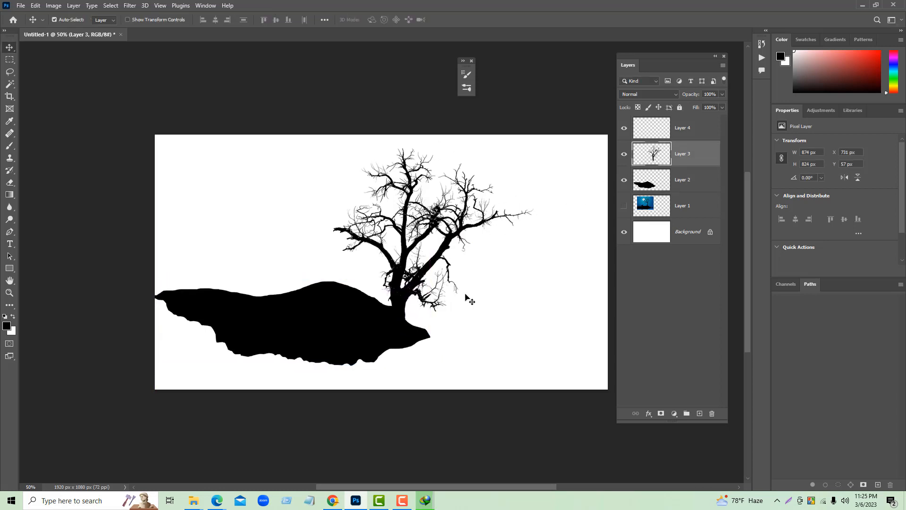
- Scale the hill and tree together to about 93.02% width and 89.14% height, positioned at about X 0, Y 33 px
drag(500, 280, 385, 364)
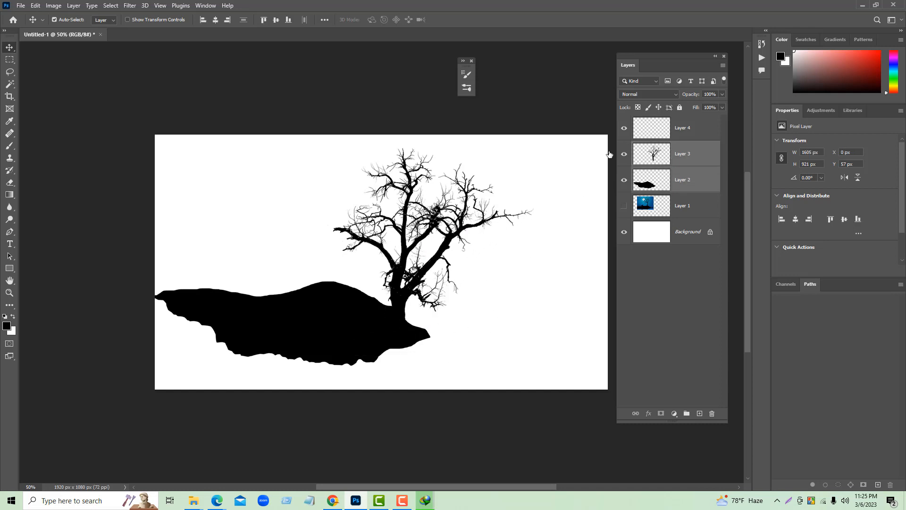
key(ctrl+t)
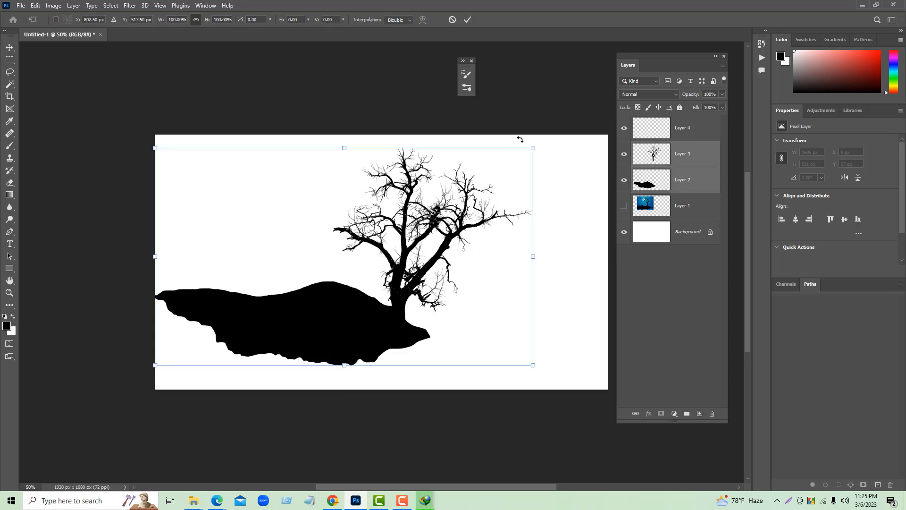
drag(533, 148, 520, 160)
drag(355, 321, 341, 303)
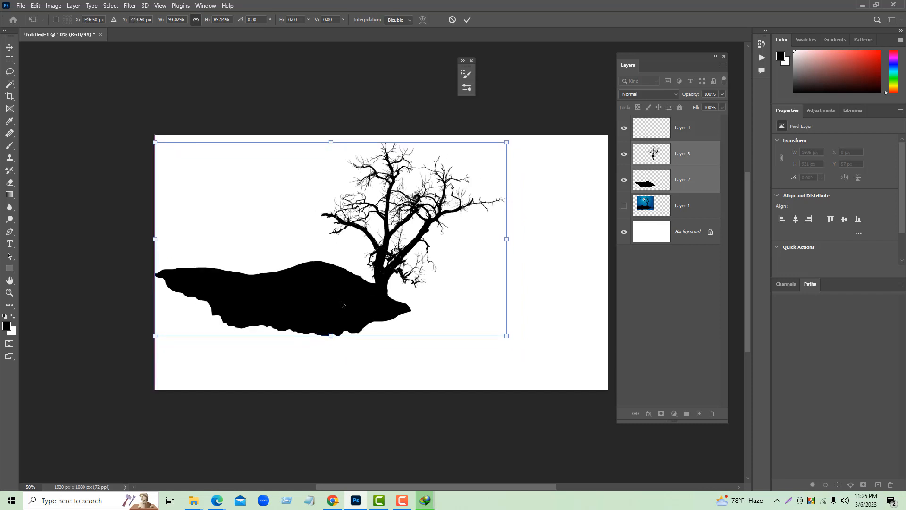
click(467, 20)
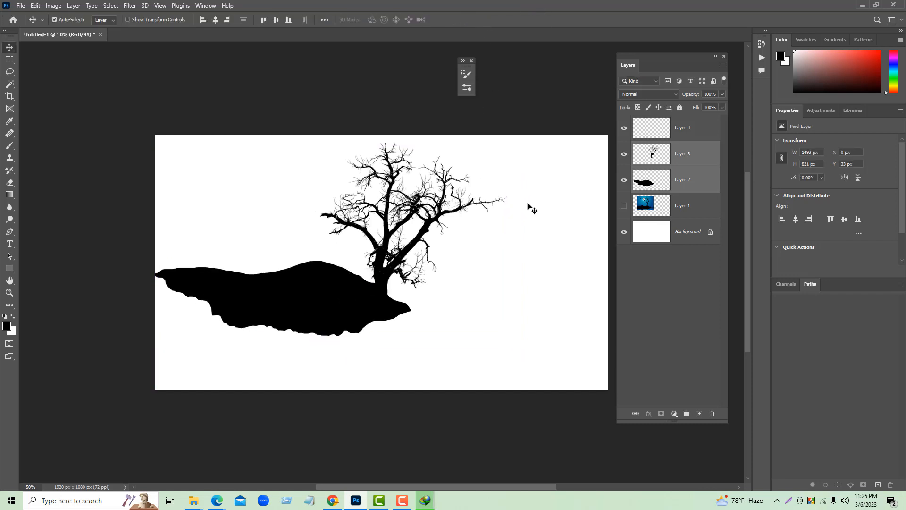
- Show the landscape picture, hide the hill and tree to examine it, bring back the hill and dismiss the download notice
click(624, 206)
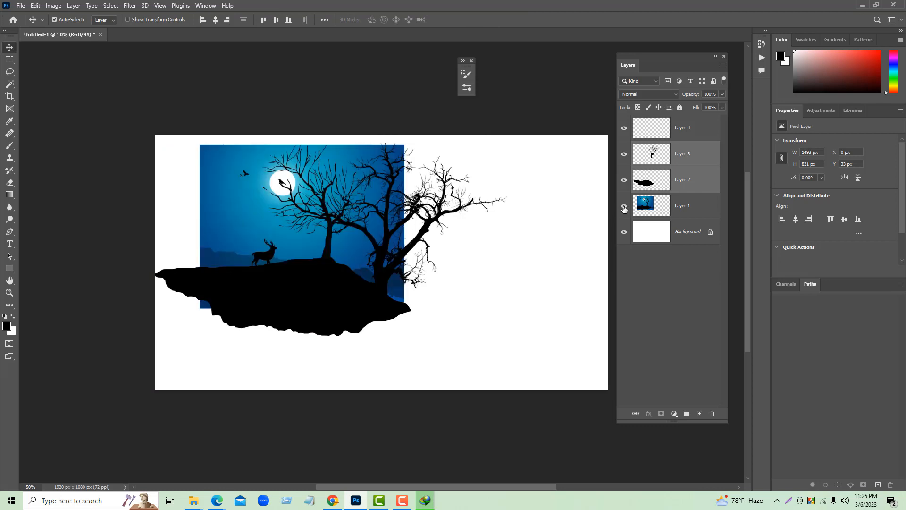
click(625, 179)
click(624, 154)
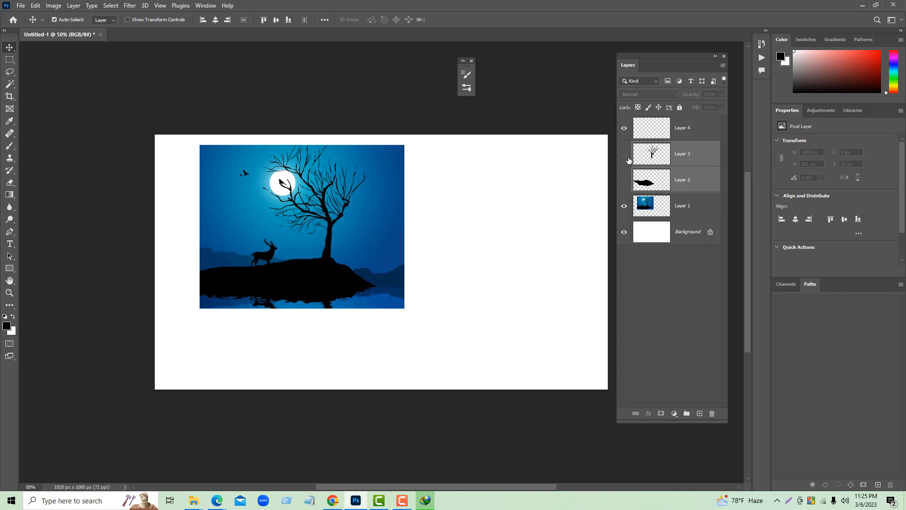
click(623, 187)
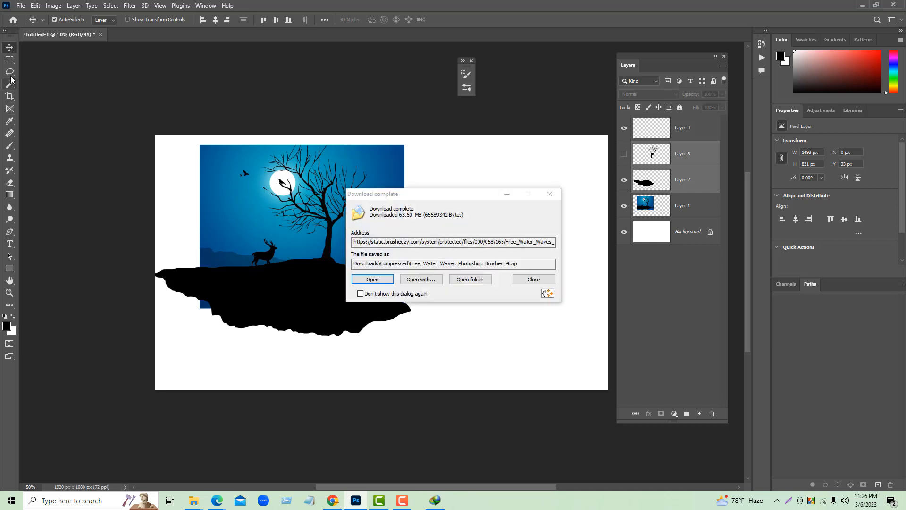
click(534, 279)
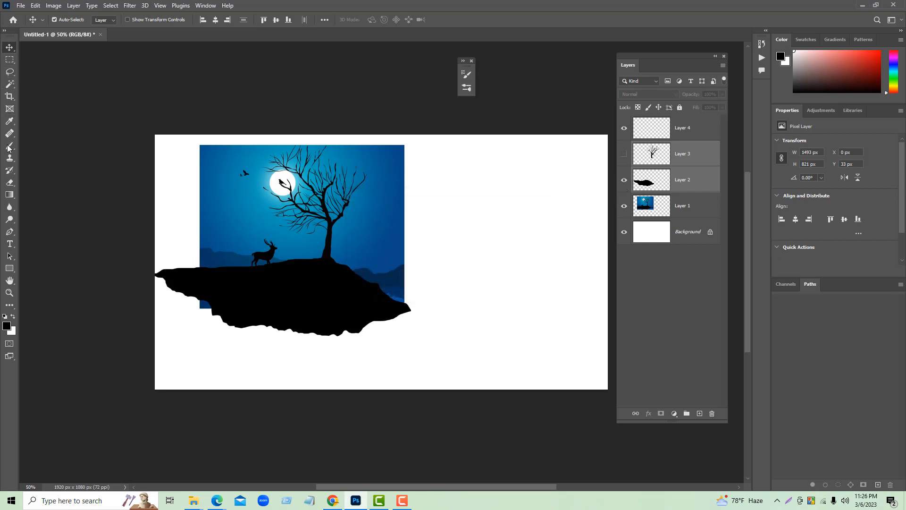
- Lasso a wavy mountain outline across the full canvas width, adding to the selection until it covers the area down to the bottom edge
click(11, 71)
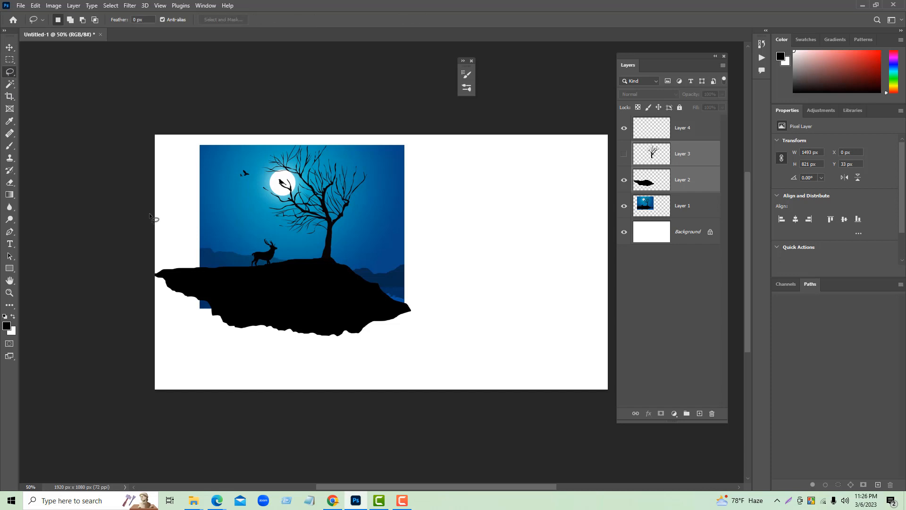
mouse_move(153, 241)
mouse_down()
mouse_move(185, 250)
mouse_move(243, 249)
mouse_move(335, 278)
mouse_move(421, 288)
mouse_move(452, 279)
mouse_move(578, 288)
mouse_move(602, 281)
mouse_move(610, 264)
mouse_move(598, 384)
mouse_move(553, 360)
mouse_move(376, 314)
mouse_move(317, 322)
mouse_move(251, 311)
mouse_move(144, 327)
mouse_move(128, 305)
mouse_move(166, 241)
mouse_up()
click(70, 19)
mouse_move(141, 313)
mouse_down()
mouse_move(605, 370)
mouse_move(587, 402)
mouse_move(315, 420)
mouse_move(160, 396)
mouse_move(168, 327)
mouse_up()
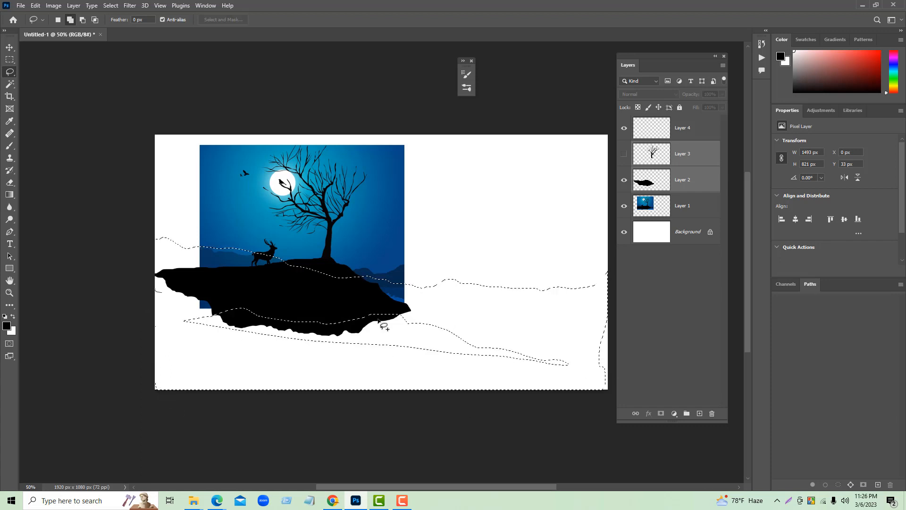
drag(155, 291, 602, 333)
mouse_move(607, 438)
mouse_down()
mouse_move(137, 424)
mouse_move(149, 313)
mouse_up()
drag(157, 239, 105, 312)
mouse_move(357, 310)
mouse_down()
mouse_move(371, 305)
mouse_move(315, 343)
mouse_up()
mouse_move(366, 330)
mouse_down()
mouse_move(324, 319)
mouse_move(325, 331)
mouse_up()
- Create a new empty layer above Layer 4 for the background mountains
click(6, 326)
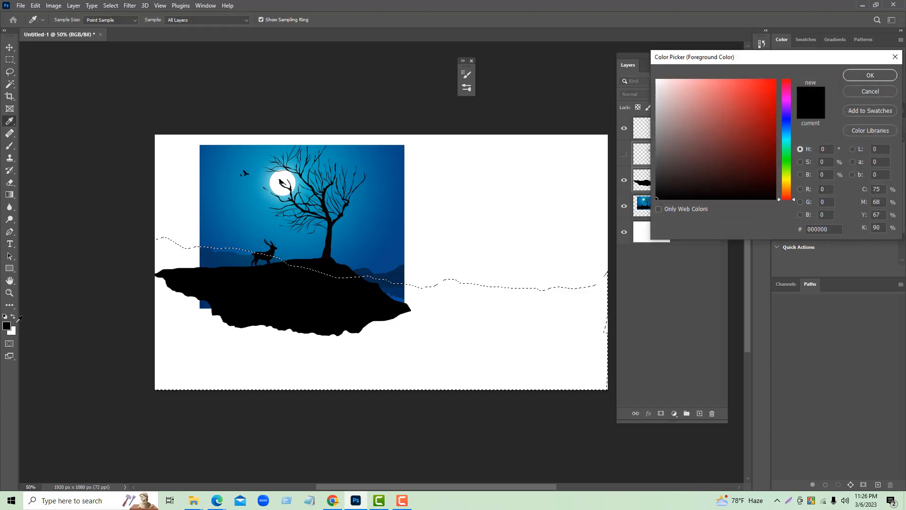
click(870, 93)
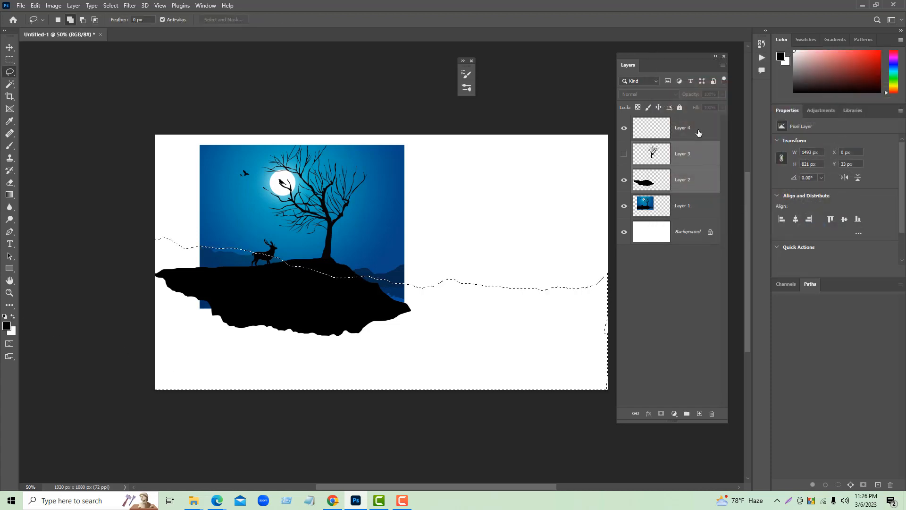
click(695, 136)
click(700, 413)
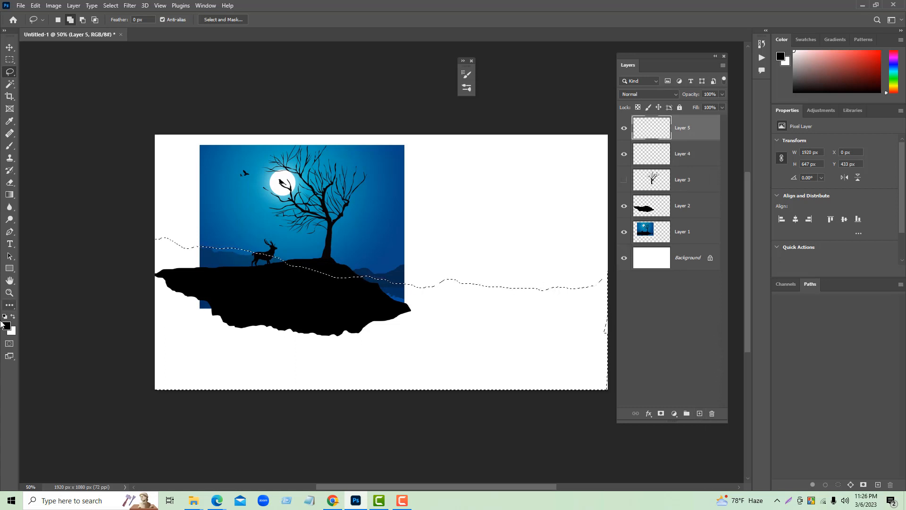
- Set the foreground color to blue #073b9c, fill the mountain selection with it and deselect
click(6, 326)
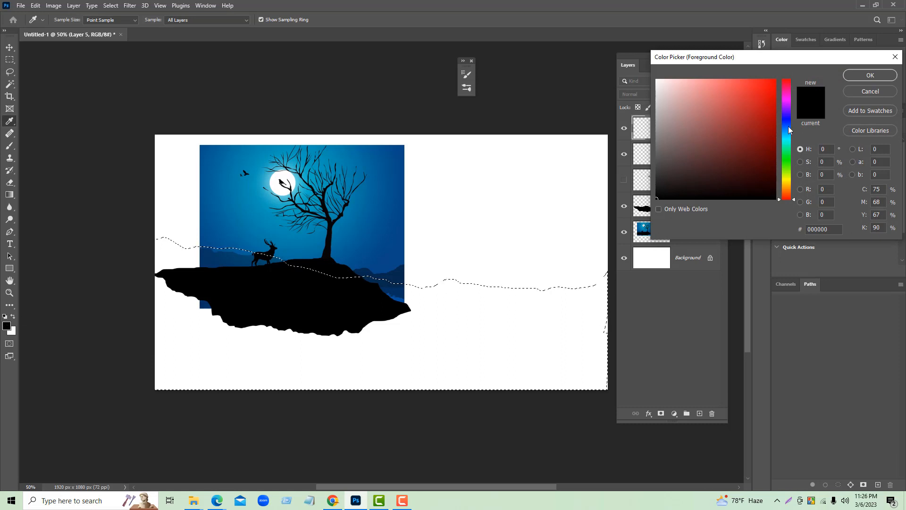
click(786, 126)
drag(765, 111, 770, 125)
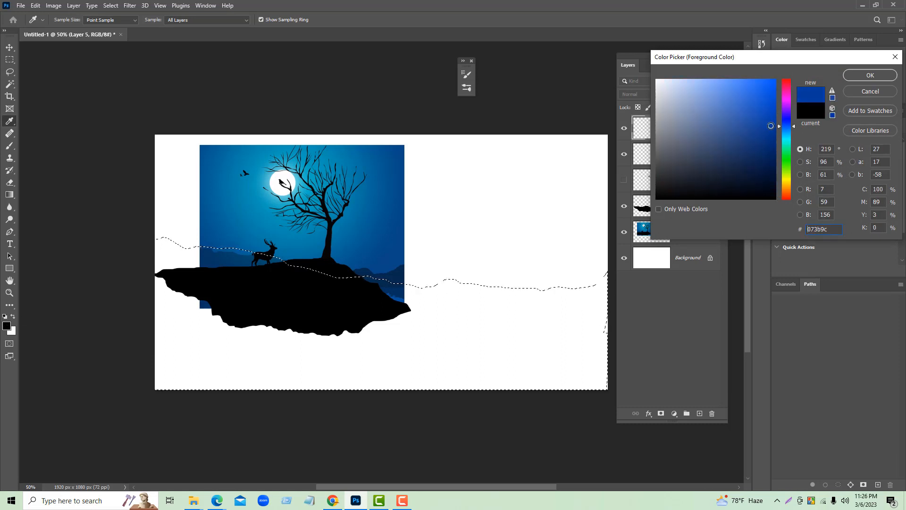
click(849, 77)
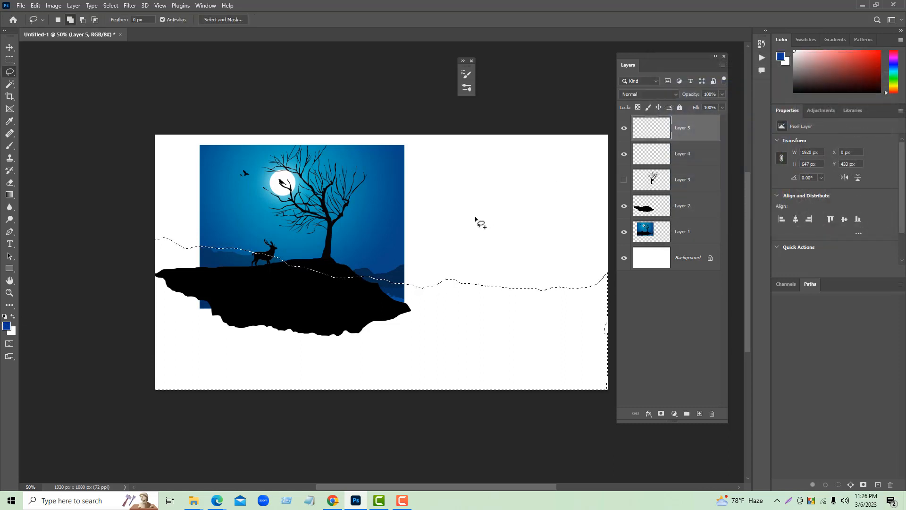
key(alt+BackSpace)
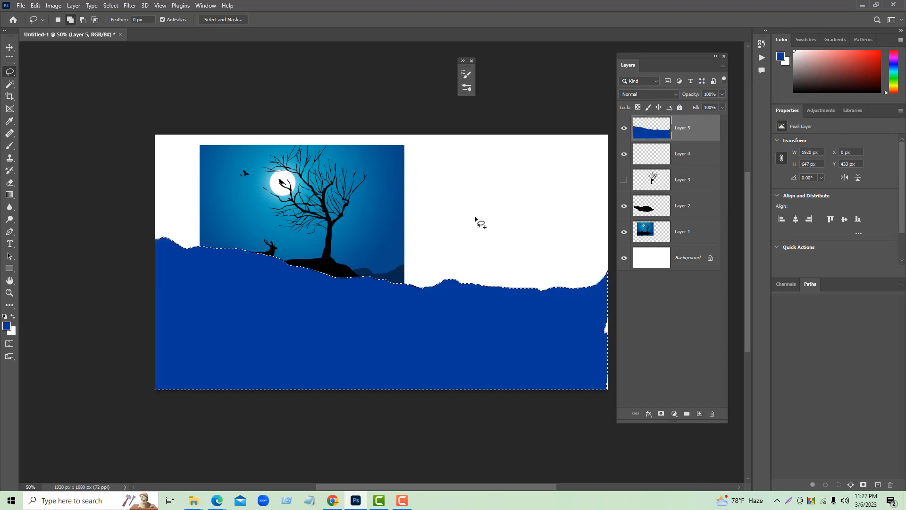
key(ctrl+d)
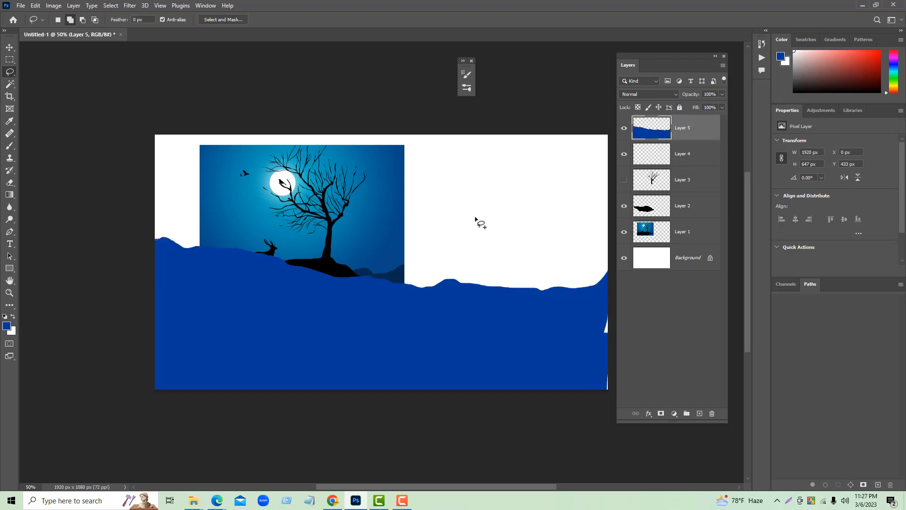
- Move the blue mountain layer beneath the landscape picture, compare it with the hill toggled and hide the picture
drag(694, 131, 681, 233)
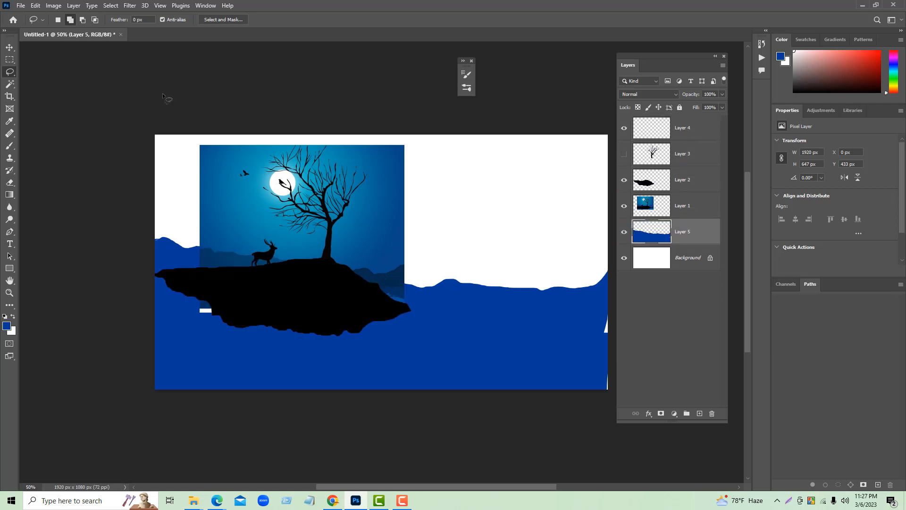
click(624, 181)
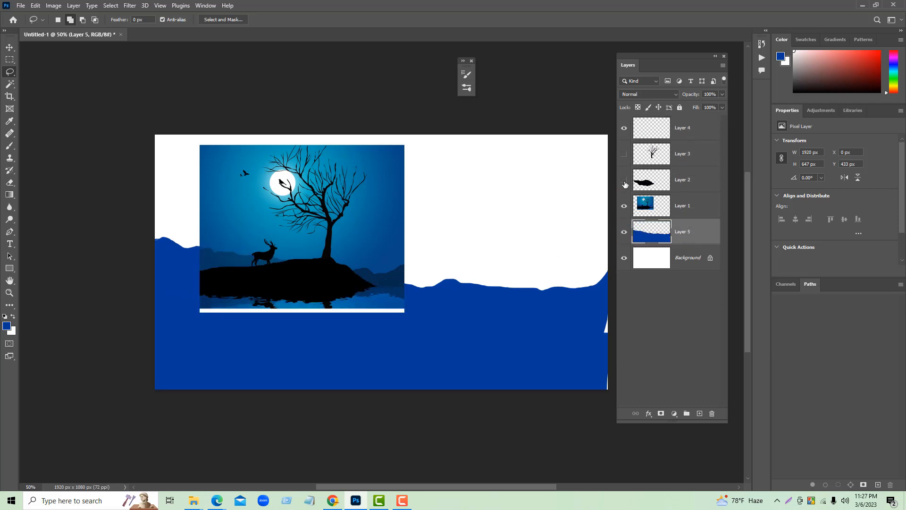
click(624, 181)
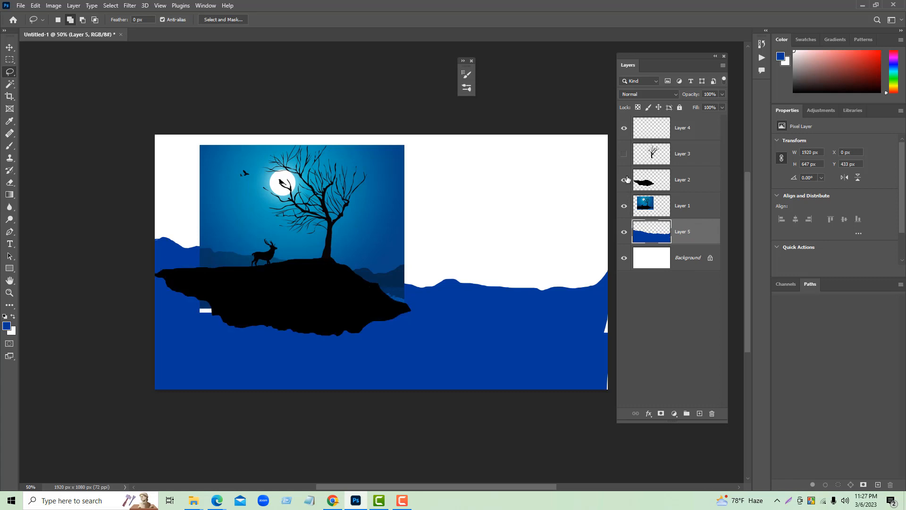
click(624, 206)
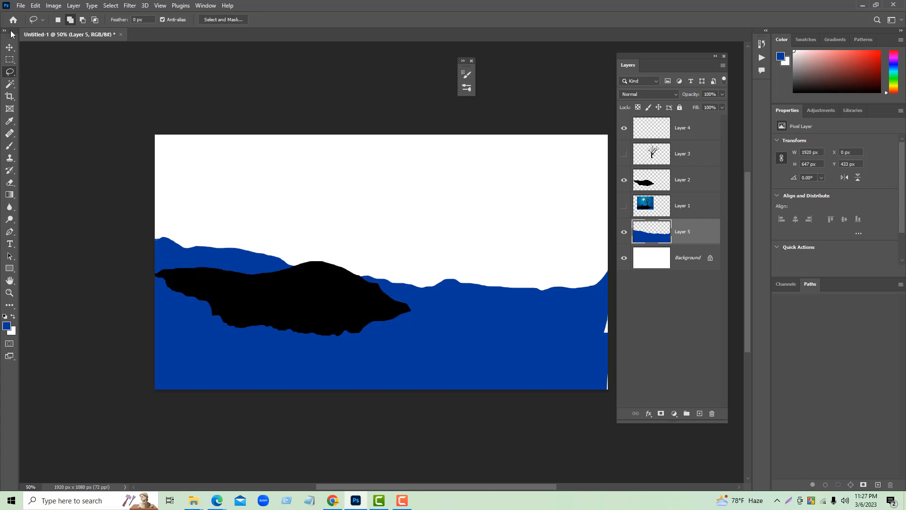
- Show the tree layer again and select only the tree and hill layers together with the Move tool active
click(9, 47)
shift+click(691, 160)
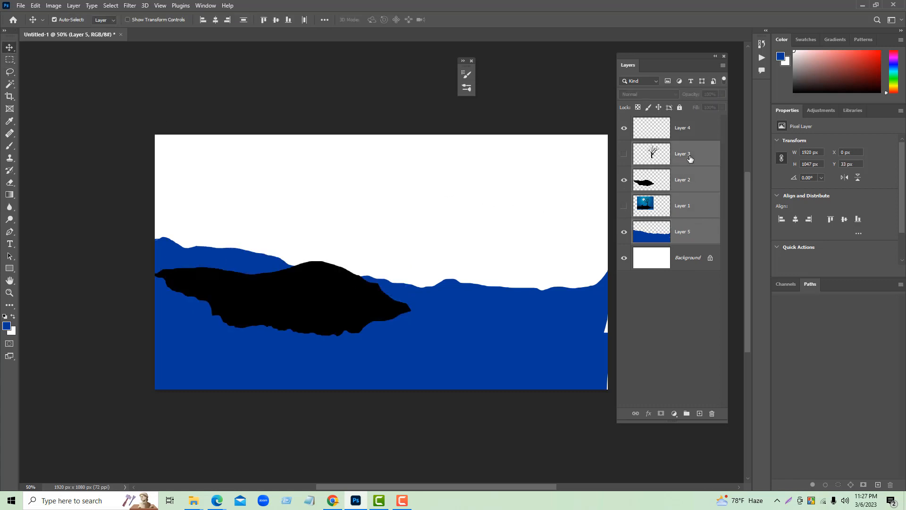
click(625, 155)
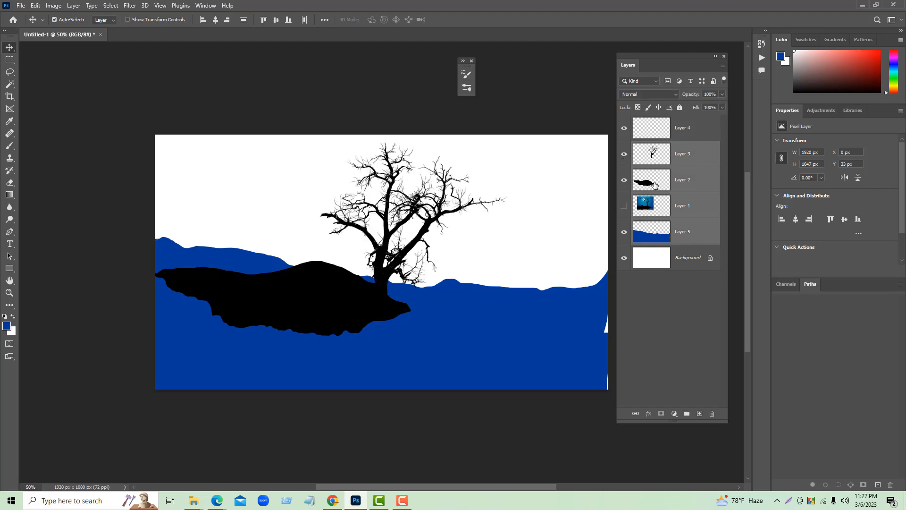
click(624, 180)
shift+click(695, 213)
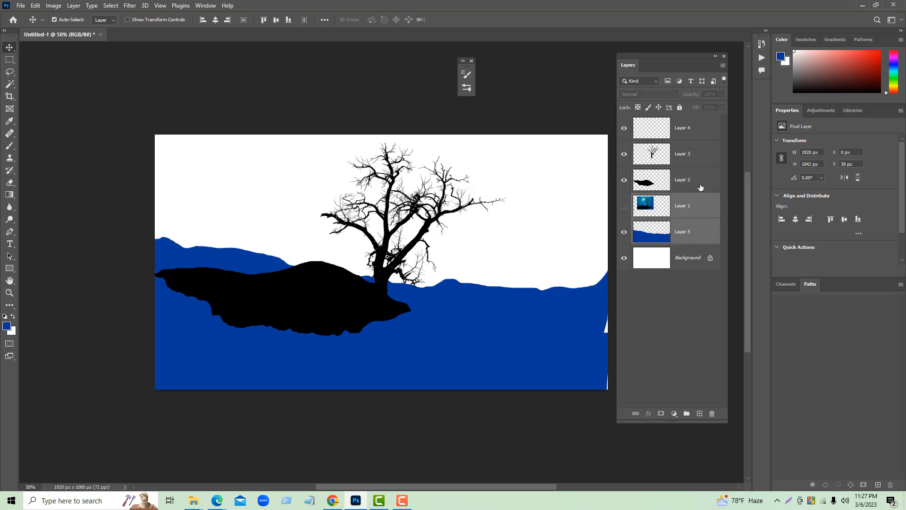
shift+click(697, 161)
ctrl+click(698, 210)
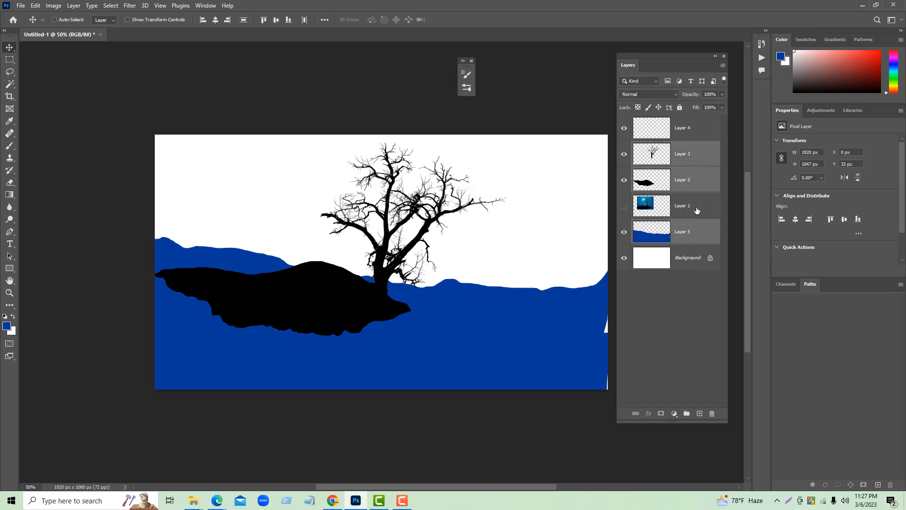
ctrl+click(697, 231)
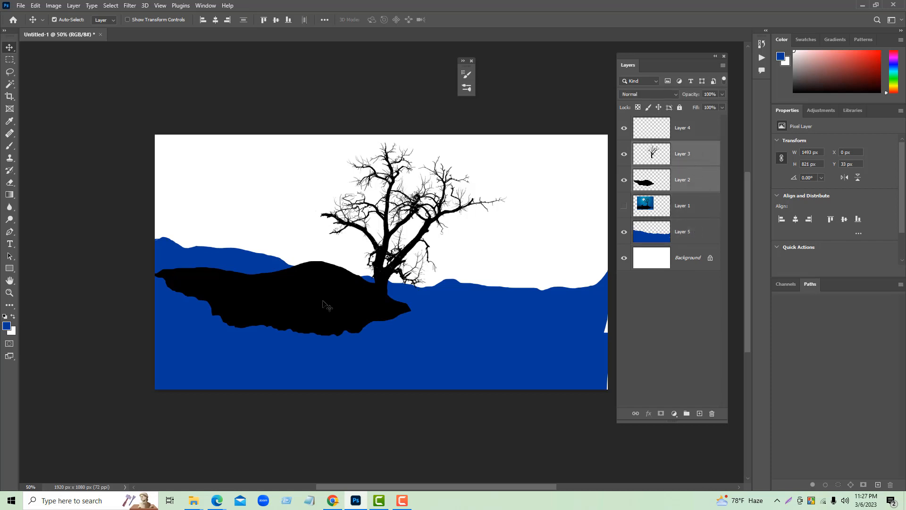
- Move the tree and hill together vertically over the blue mountains to a Y position of 23 px
drag(310, 303, 320, 310)
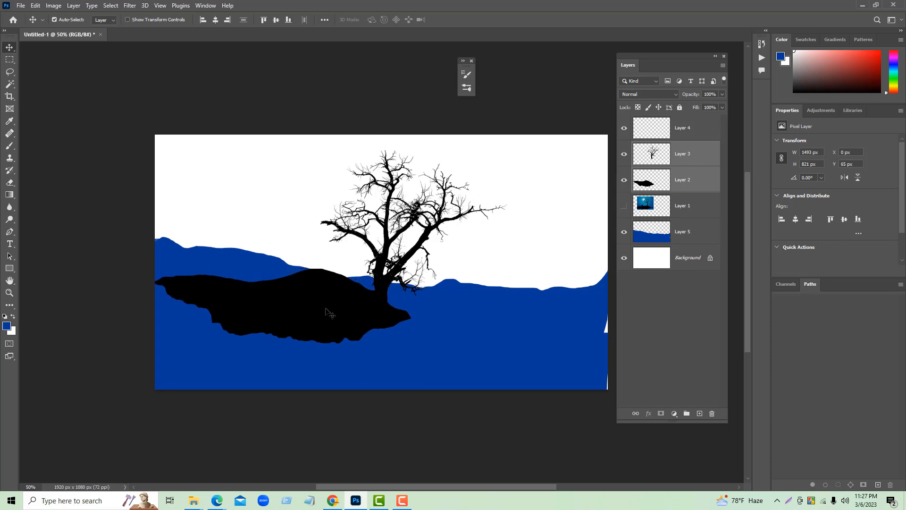
scroll(402, 307, down, 2)
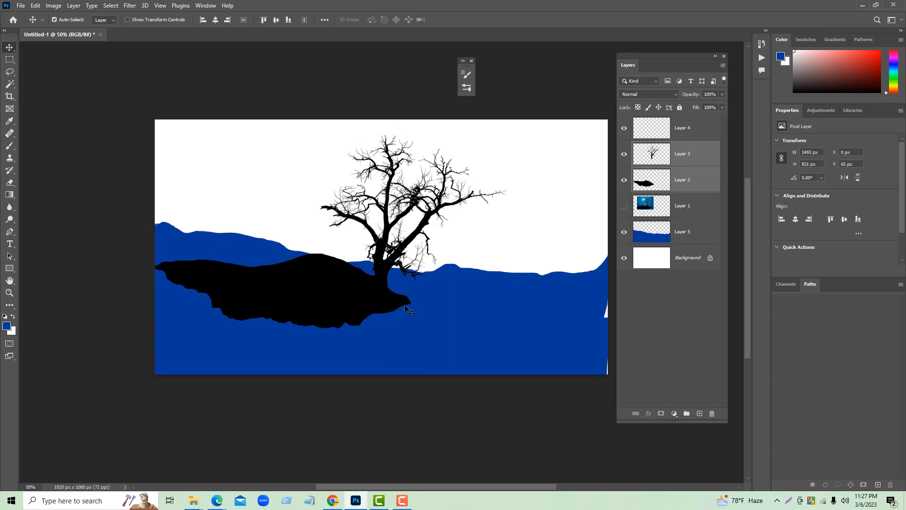
scroll(405, 306, up, 2)
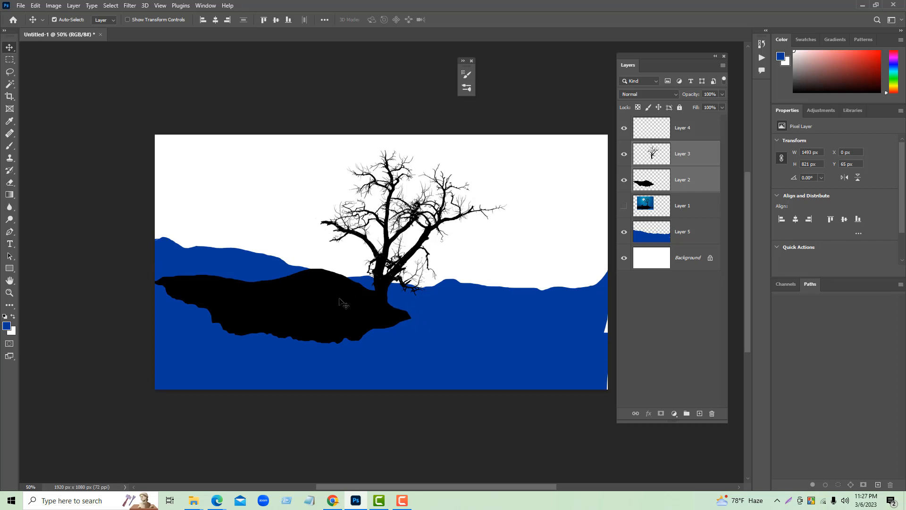
drag(315, 296, 313, 285)
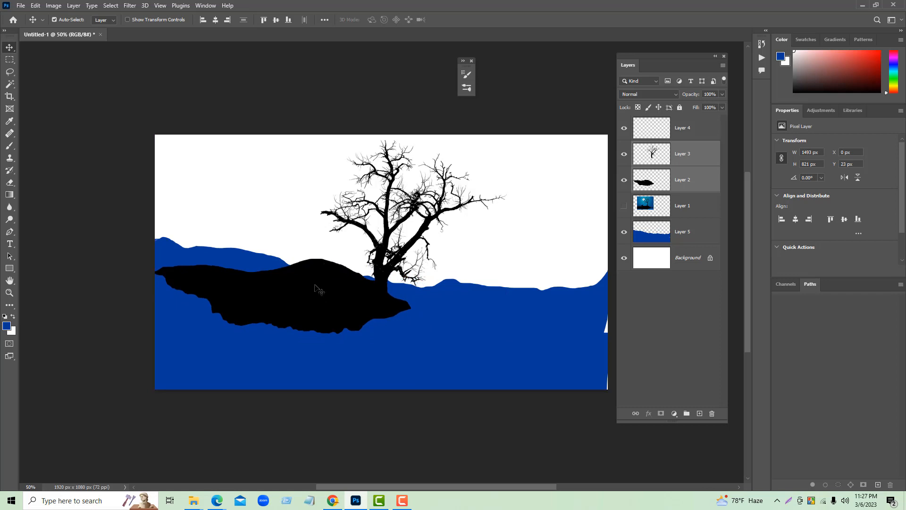
- Lower the blue mountains and the hill, and seat the tree on the hill's end at X 706 px, Y 100 px
drag(479, 340, 480, 364)
drag(336, 294, 336, 316)
click(389, 291)
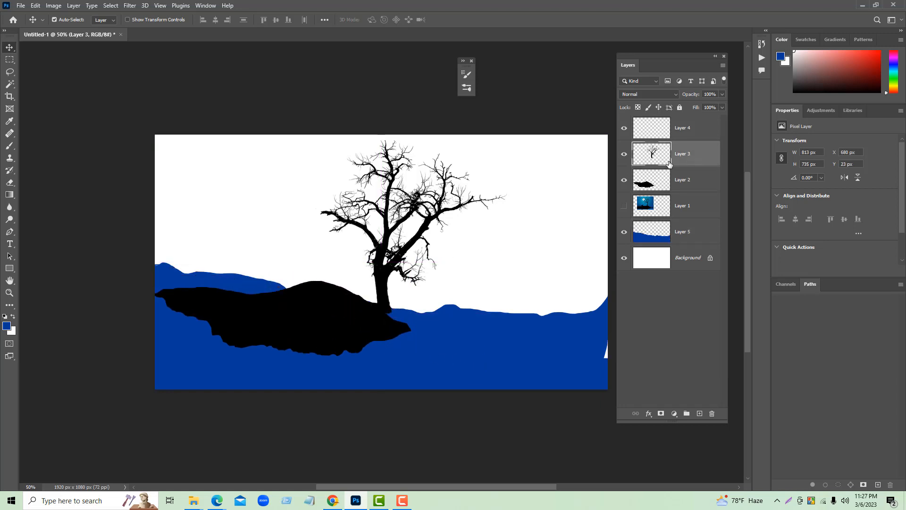
drag(390, 244, 399, 273)
click(694, 165)
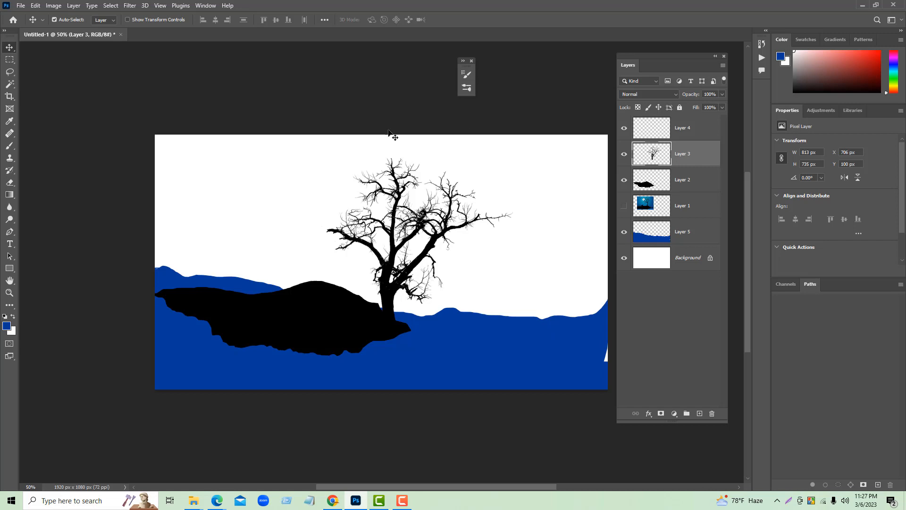
click(374, 125)
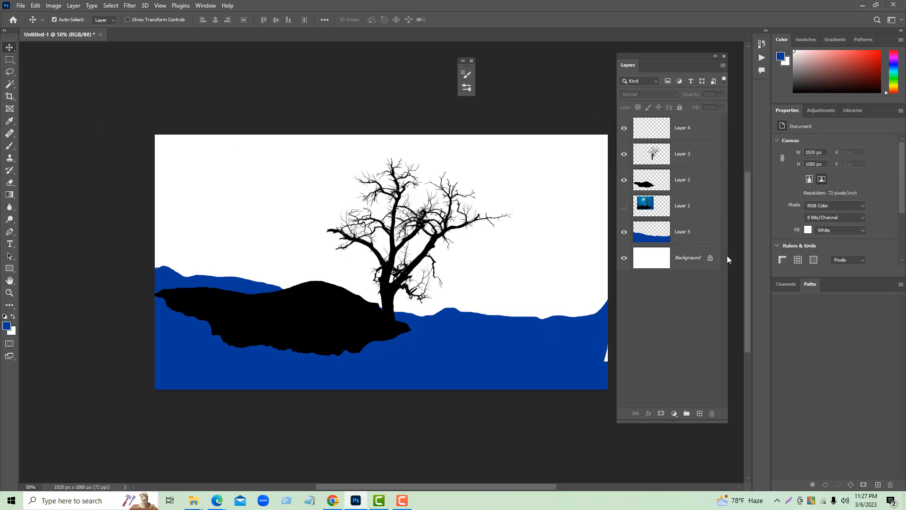
- Create a new layer above the blue mountain layer and select the full 1920 x 1080 px canvas with the Rectangular Marquee
click(694, 238)
click(699, 414)
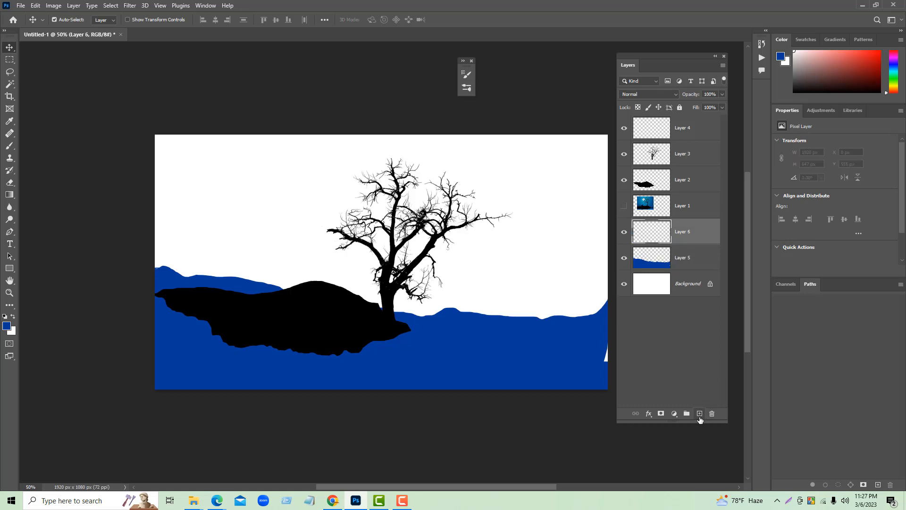
click(9, 59)
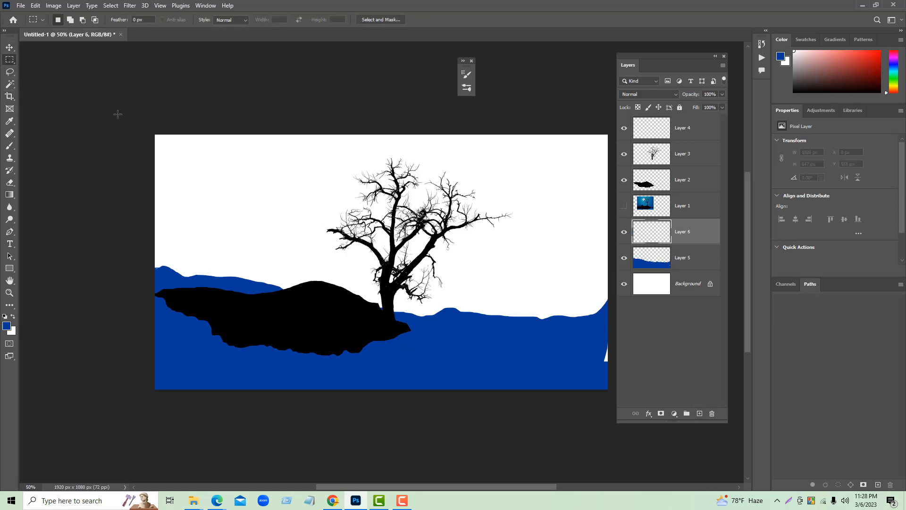
drag(153, 133, 613, 418)
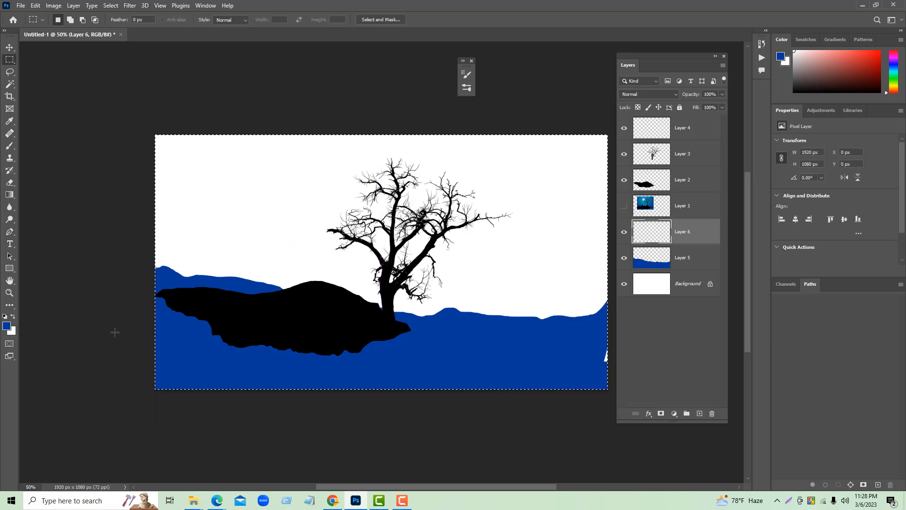
- Set the foreground color to bright sky blue #16c4ef and fill the canvas selection with it
click(7, 325)
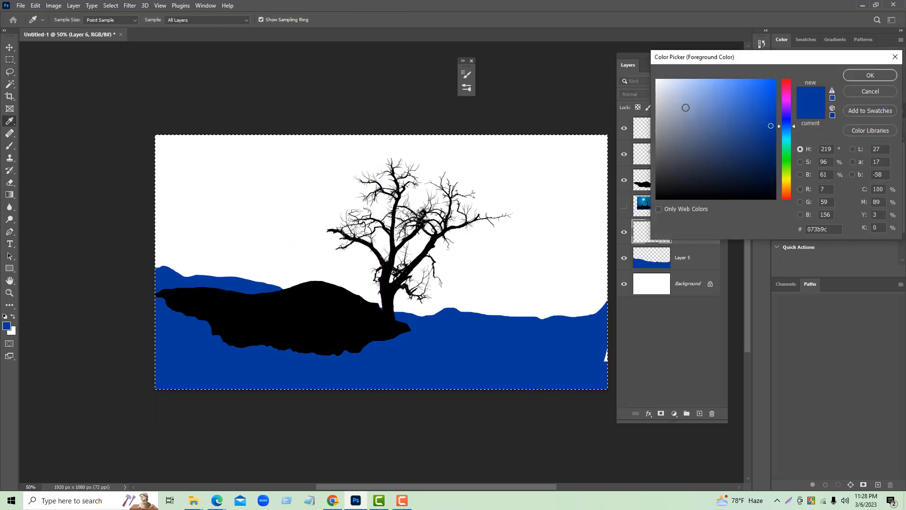
drag(787, 120, 788, 135)
drag(772, 94, 766, 87)
click(870, 75)
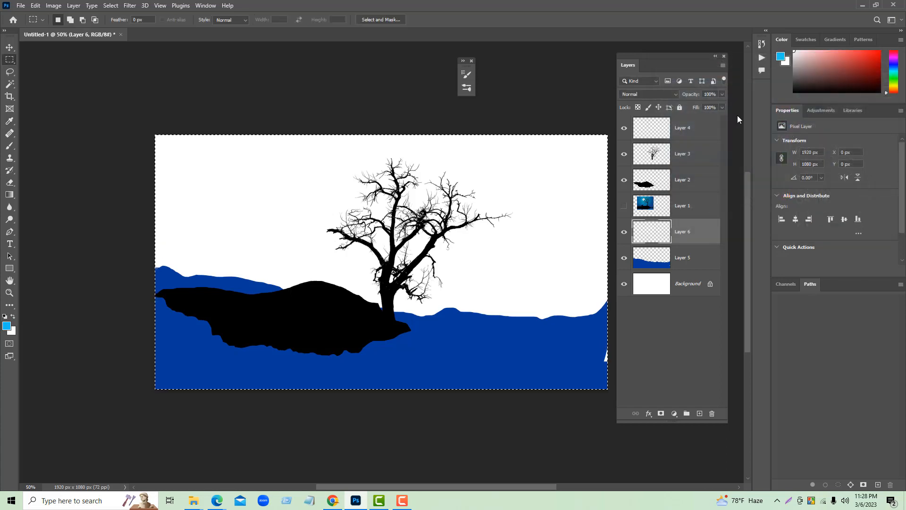
key(alt+BackSpace)
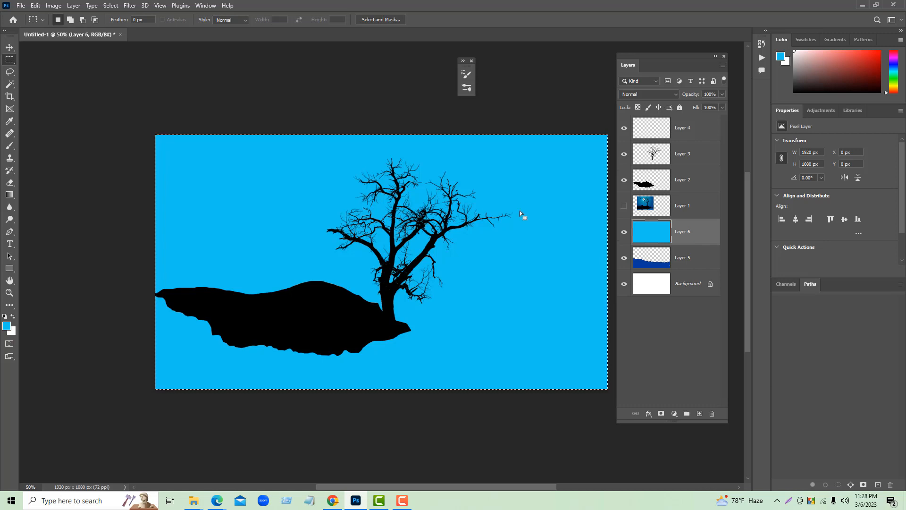
- Deselect the canvas and move the sky-blue layer beneath the blue mountain layer
click(9, 47)
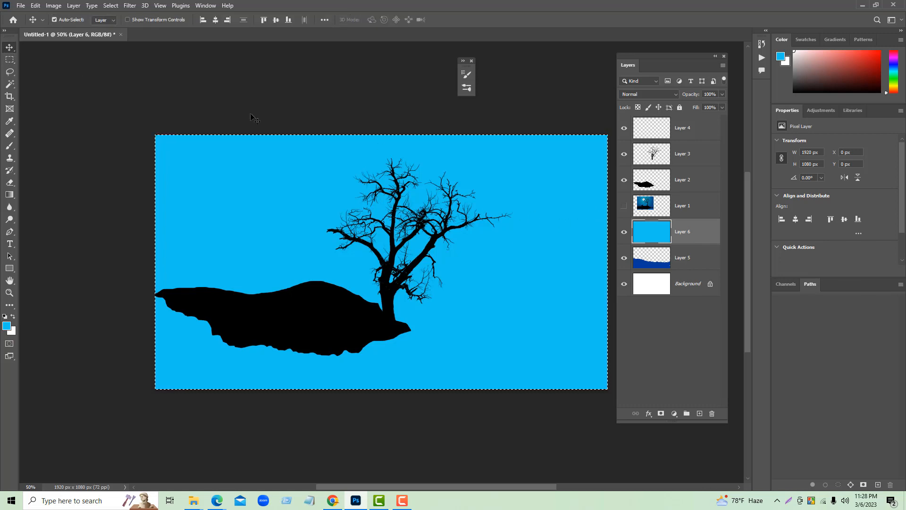
double_click(685, 257)
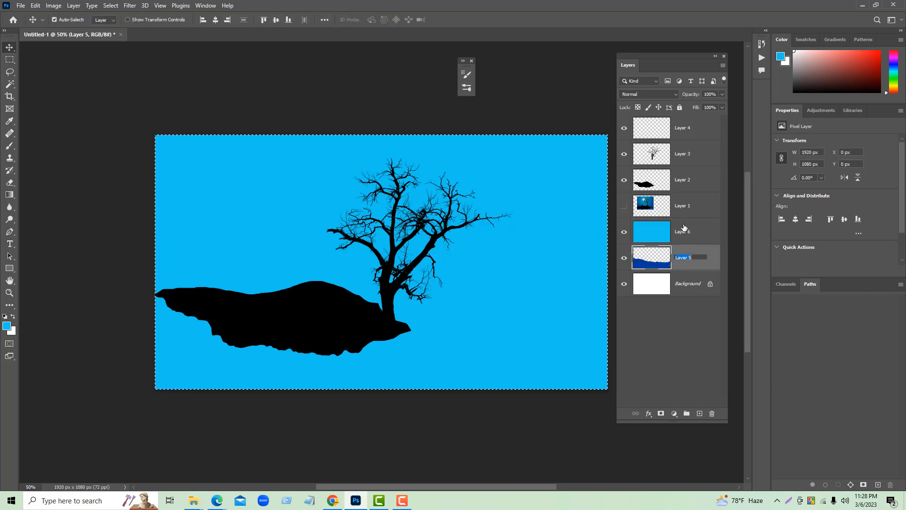
click(694, 232)
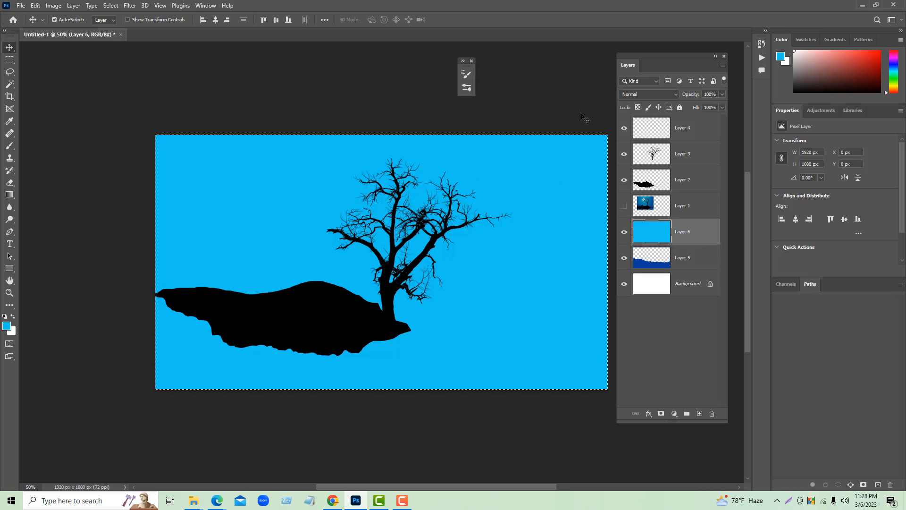
key(ctrl+d)
drag(688, 236, 690, 267)
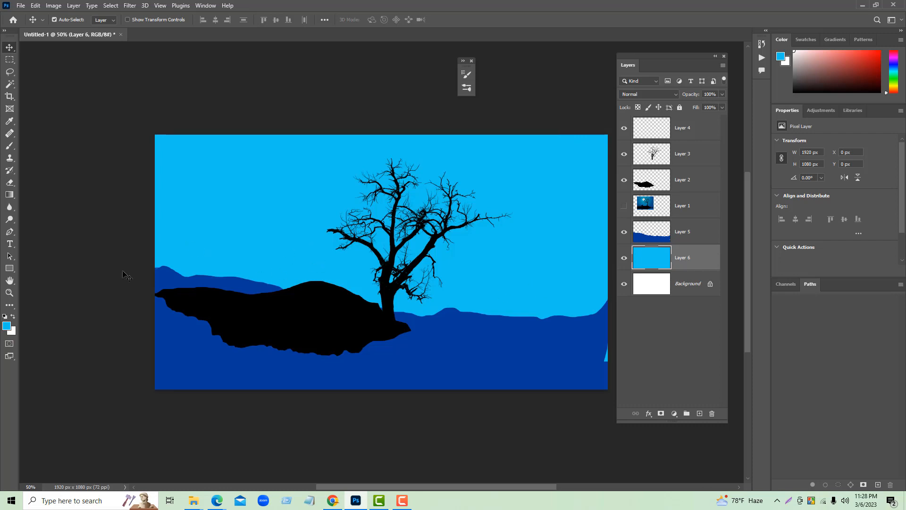
- Set up the Brush tool with the Soft Round tip at a size of 900 px
click(10, 146)
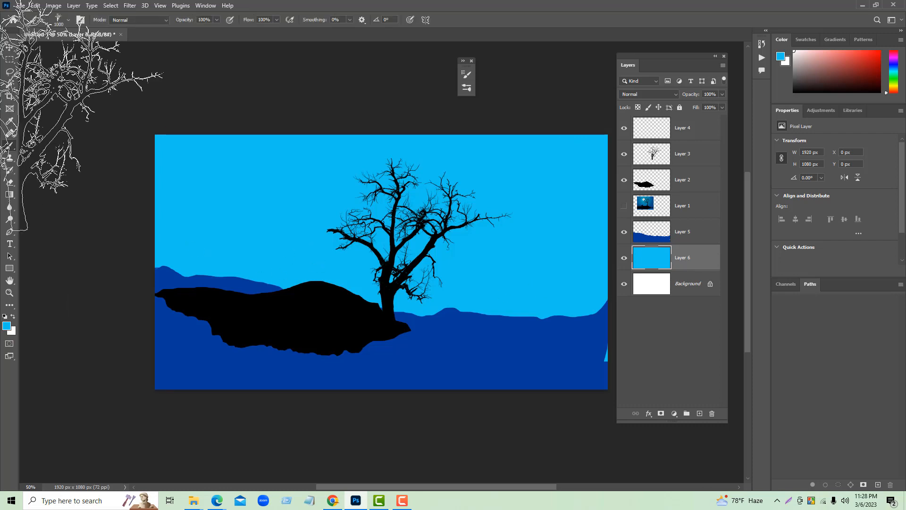
click(68, 20)
click(63, 144)
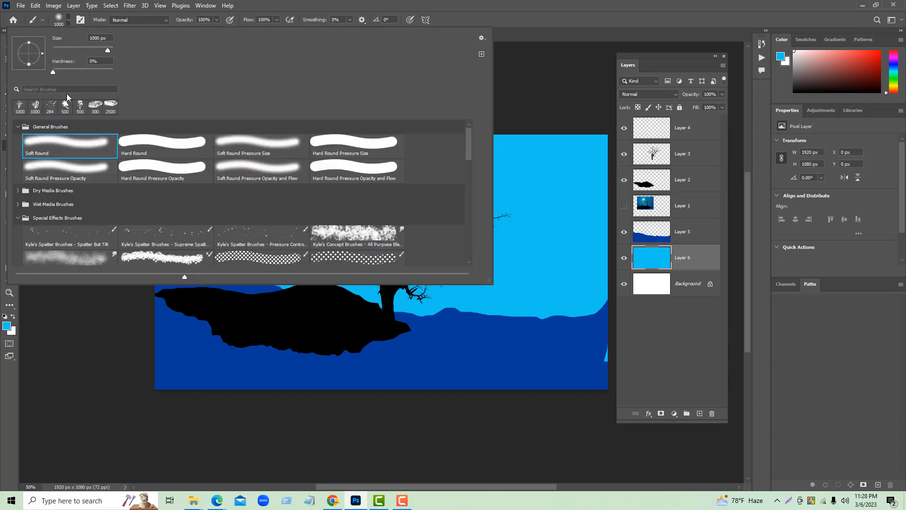
click(68, 21)
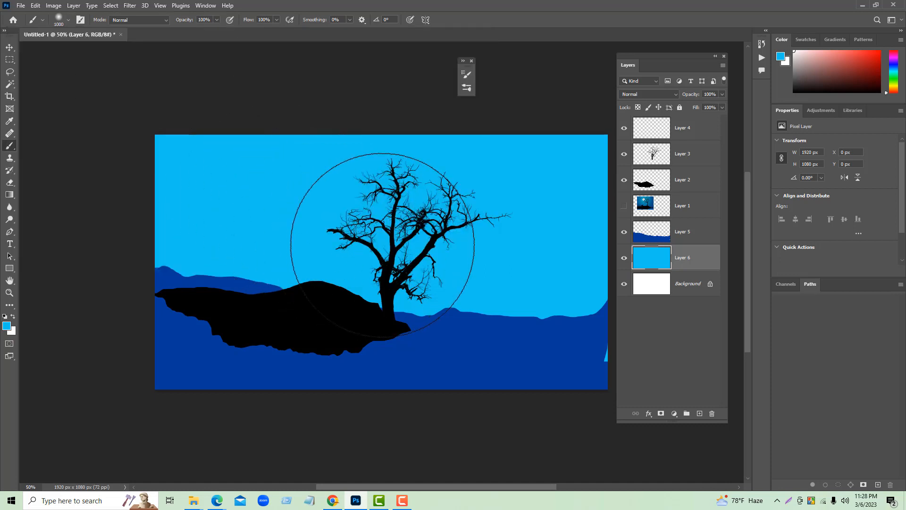
key(bracketleft)
key(bracketleft)
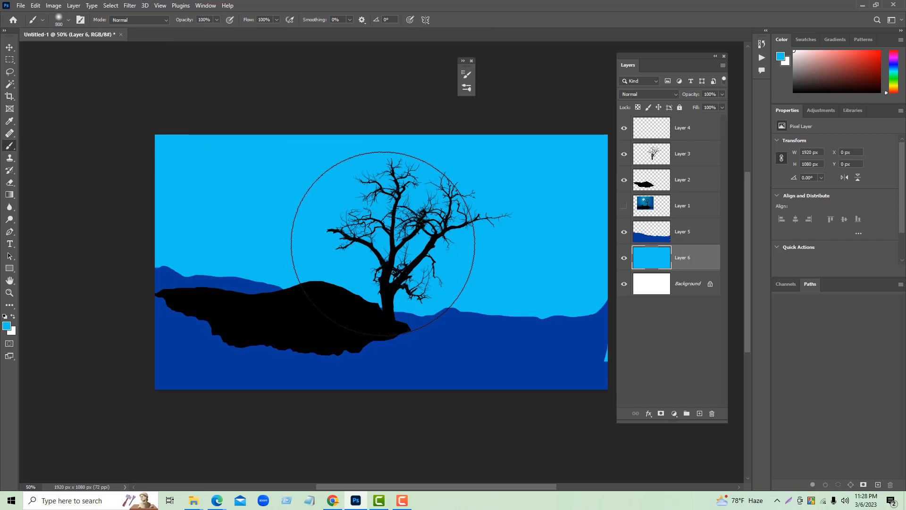
key(bracketleft)
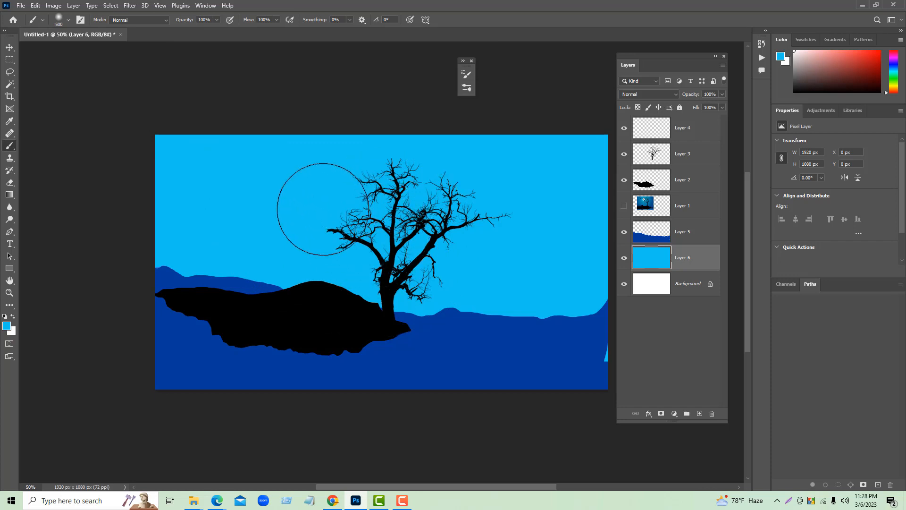
key(bracketright)
key(bracketright)
key(bracketright)
key(bracketright)
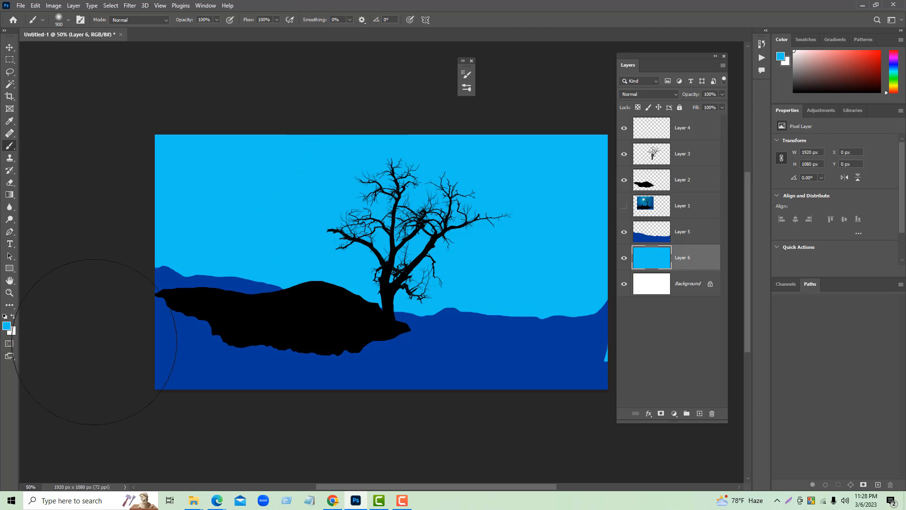
- Set the foreground color to light blue #68d6f2 and paint a soft glow in the sky behind the tree
click(6, 327)
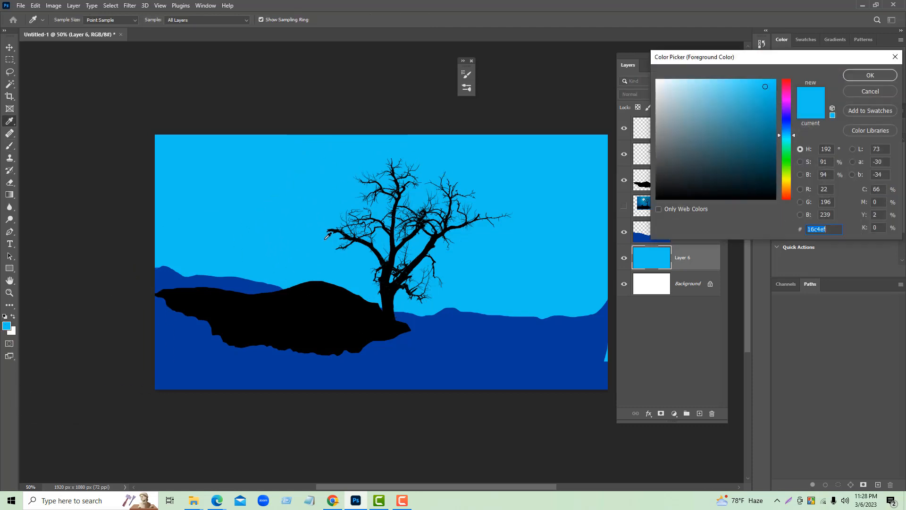
drag(740, 89, 724, 85)
click(861, 81)
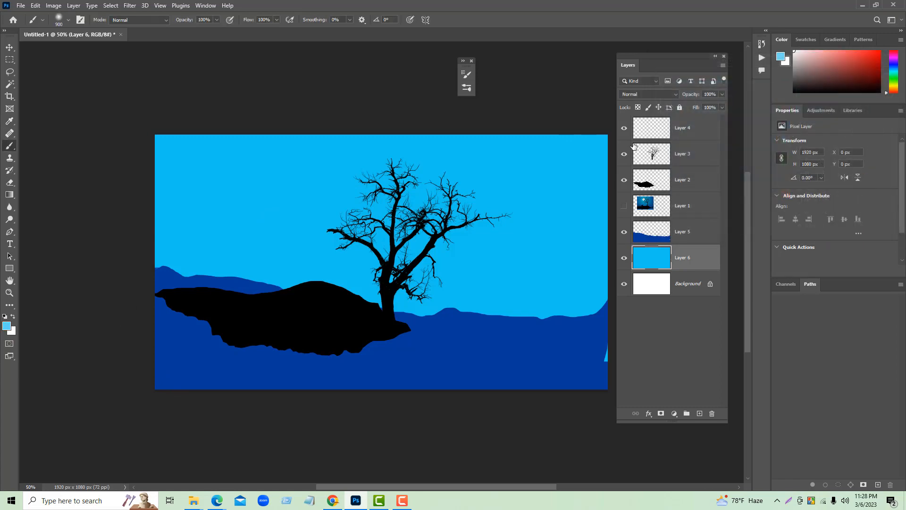
click(375, 210)
mouse_move(375, 210)
mouse_down()
mouse_move(325, 208)
mouse_move(407, 204)
mouse_move(453, 219)
mouse_move(291, 199)
mouse_move(493, 258)
mouse_move(472, 233)
mouse_move(469, 209)
mouse_move(454, 236)
mouse_up()
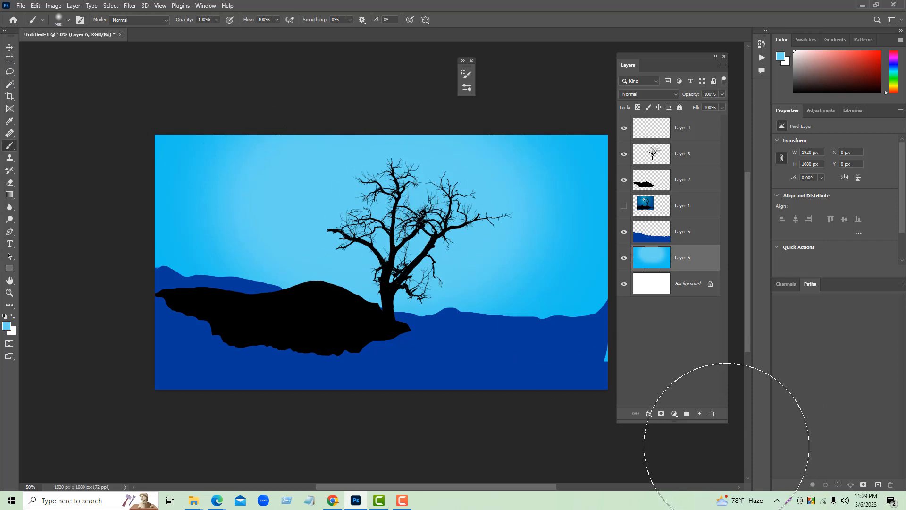
- Create a new layer above Layer 4 and reduce the soft brush to 400 px
click(699, 135)
click(699, 413)
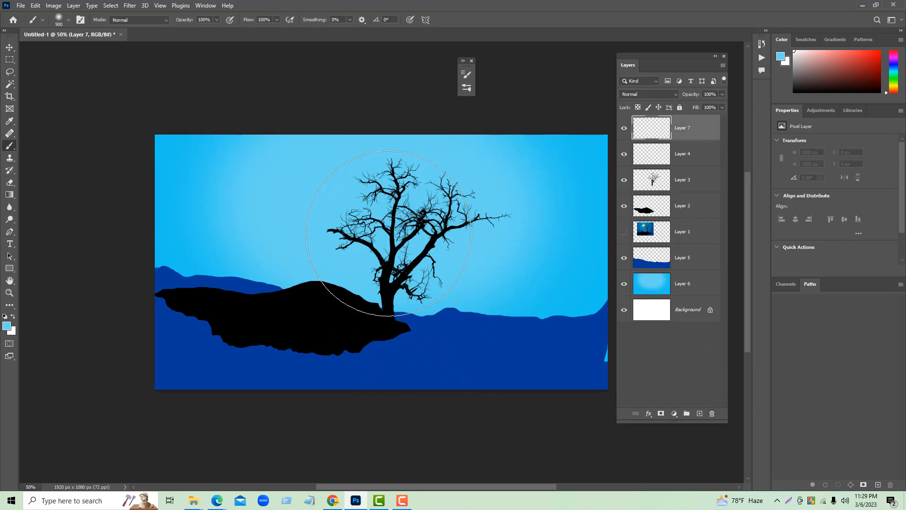
key(bracketleft)
key(bracketleft)
key(bracketleft)
key(bracketleft)
key(bracketleft)
- Set the foreground color to near-white #e9f3f6
click(7, 325)
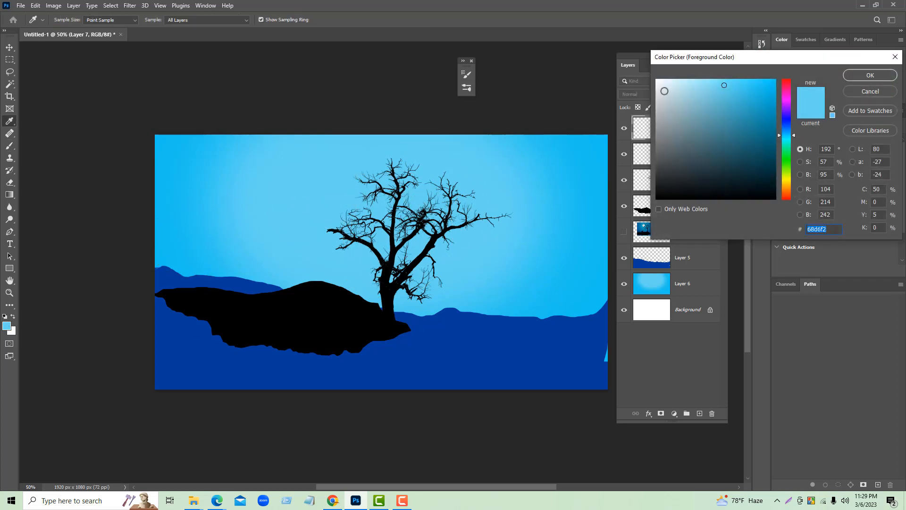
click(666, 84)
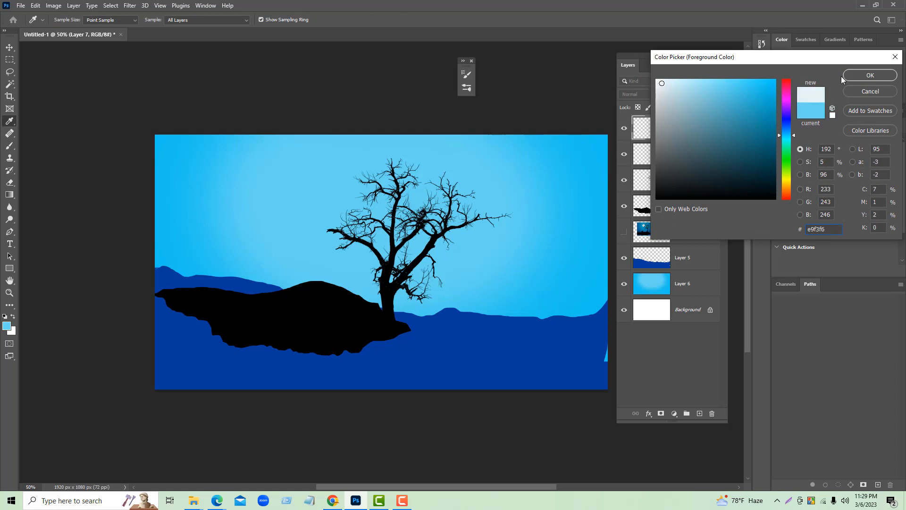
click(868, 78)
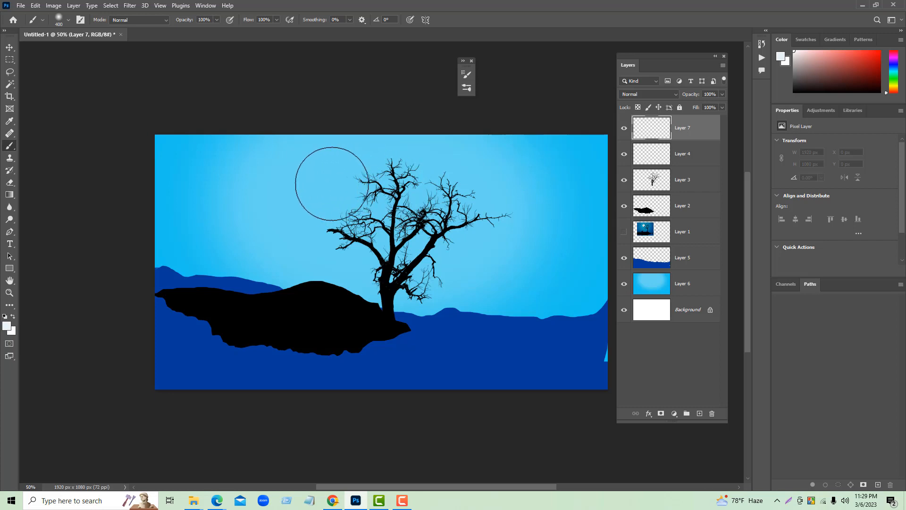
click(347, 192)
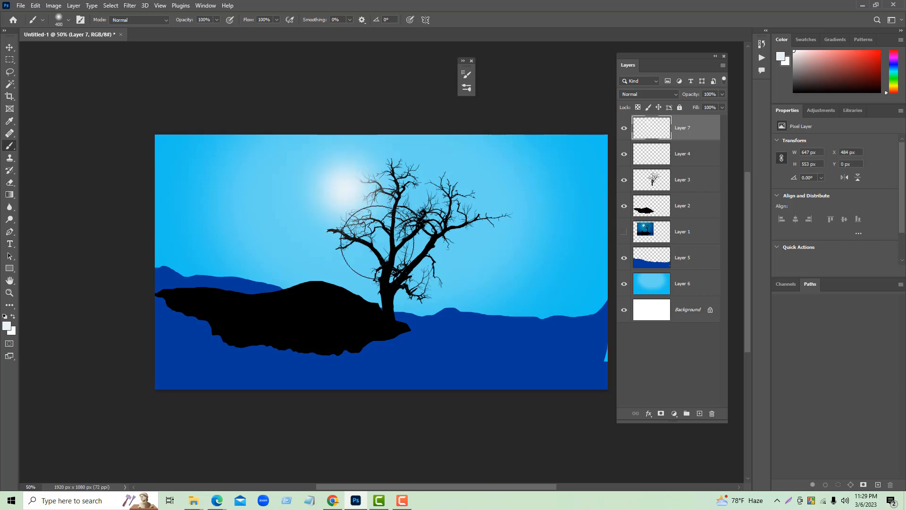
click(337, 195)
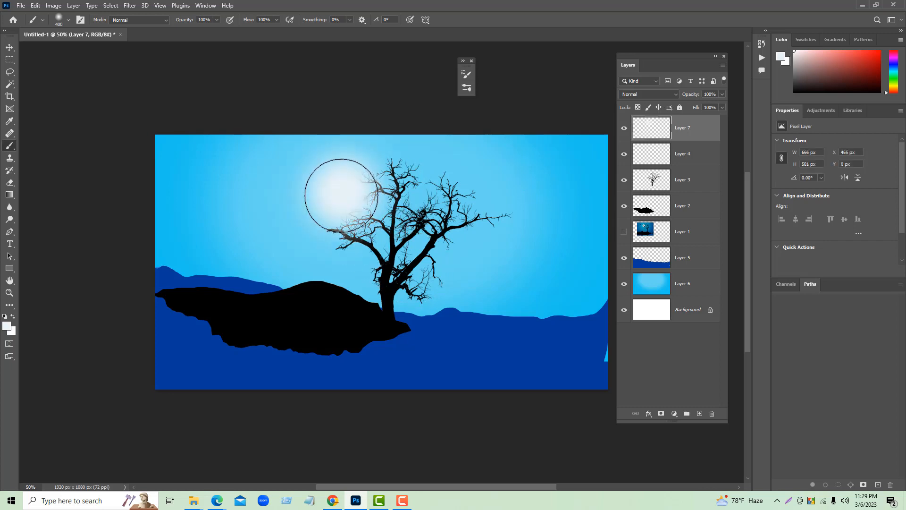
click(331, 194)
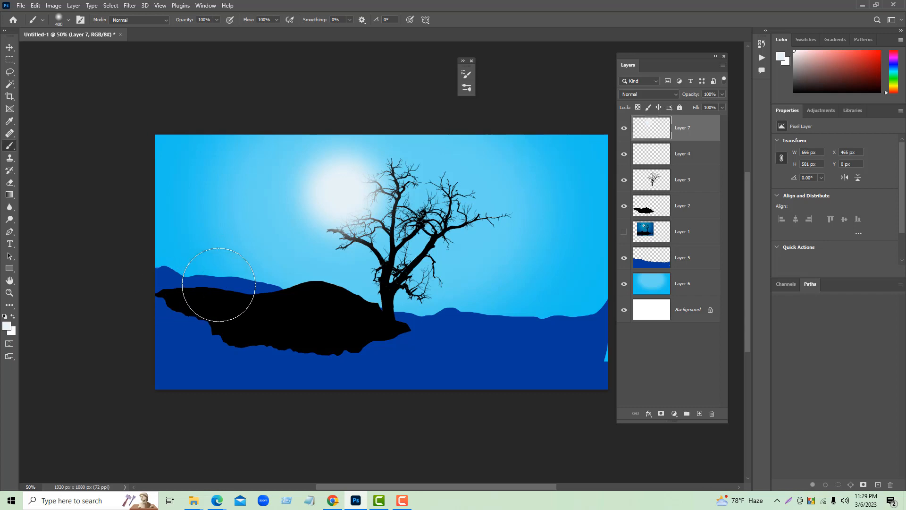
key(ctrl+z)
key(ctrl+z)
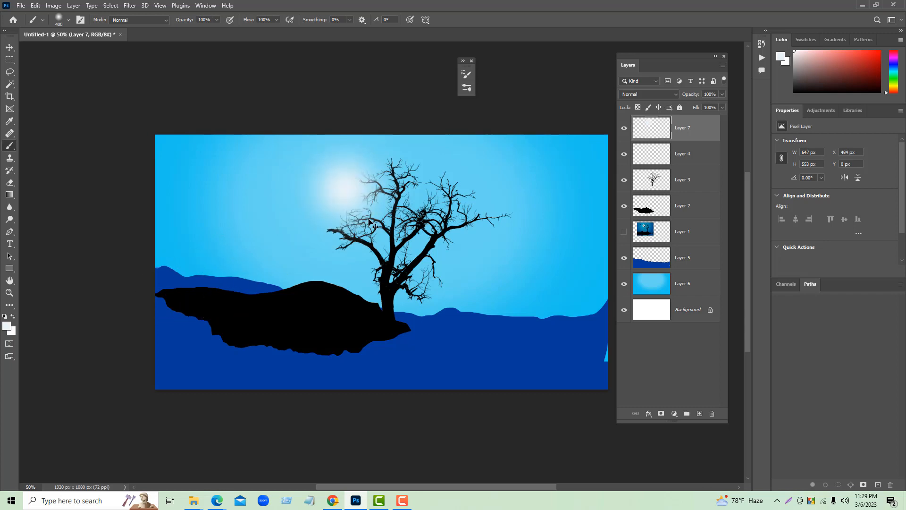
key(ctrl+z)
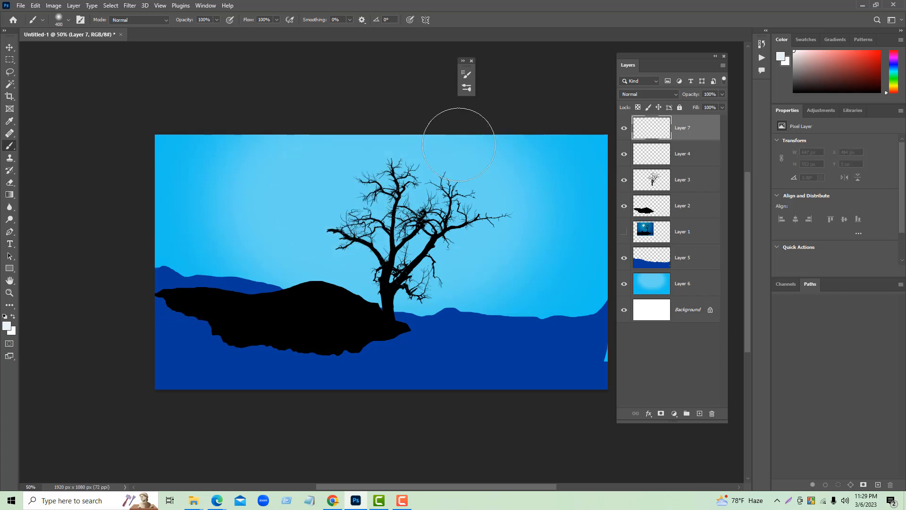
- Switch the brush to the Hard Round tip and set its hardness to 82%
click(69, 21)
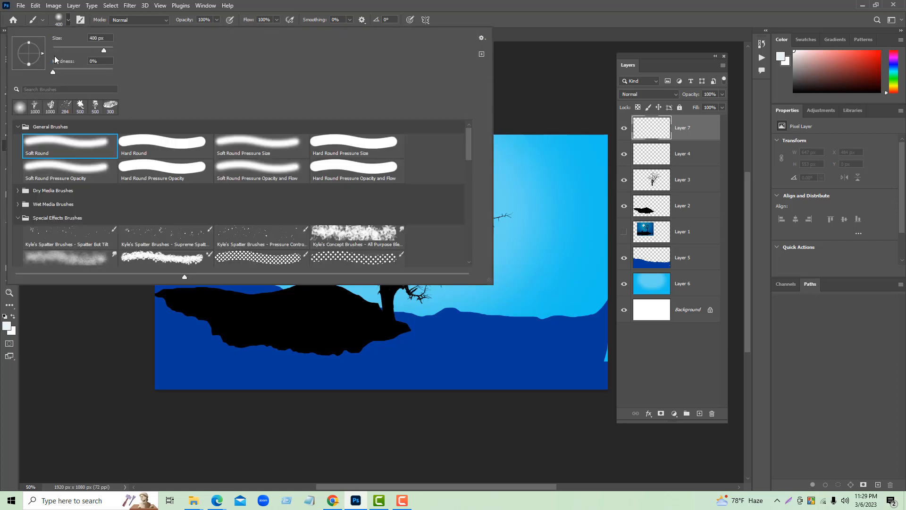
click(135, 139)
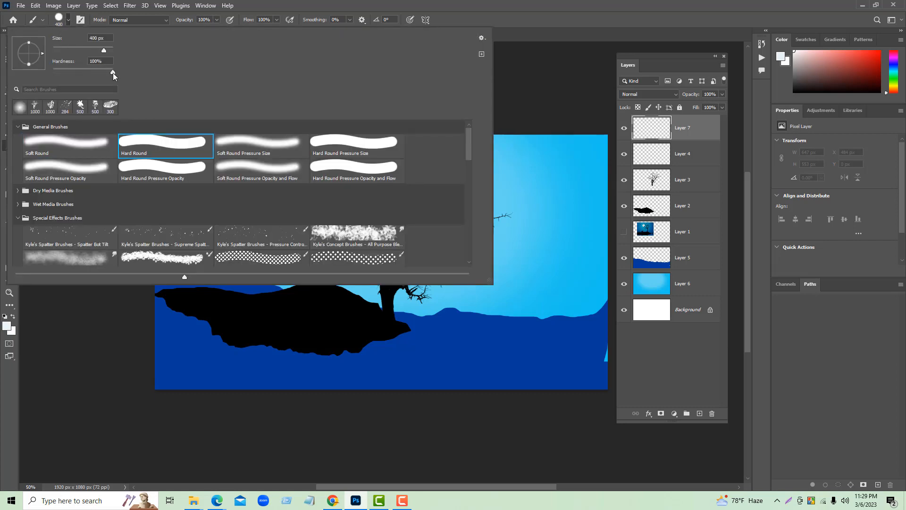
drag(113, 74, 102, 73)
click(69, 22)
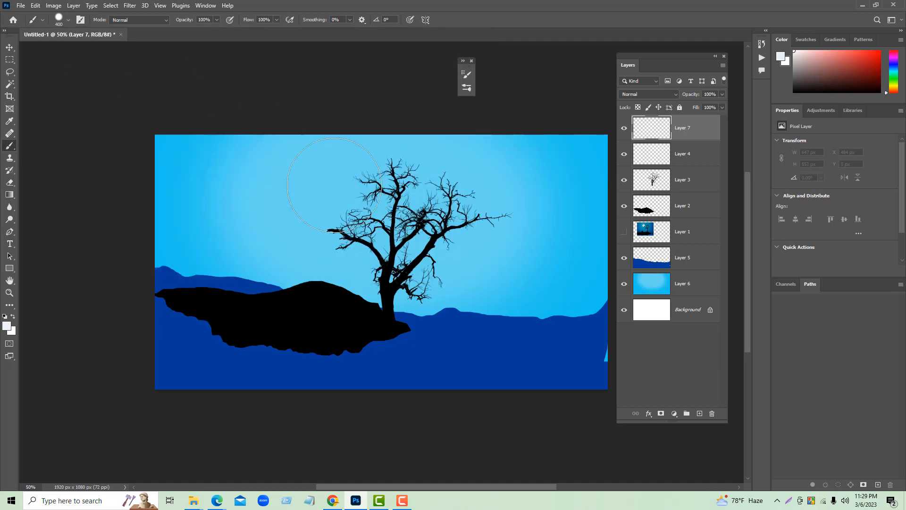
- Lower the brush hardness to 64% and stamp a single near-white moon in the sky beside the tree's upper left branches
click(324, 188)
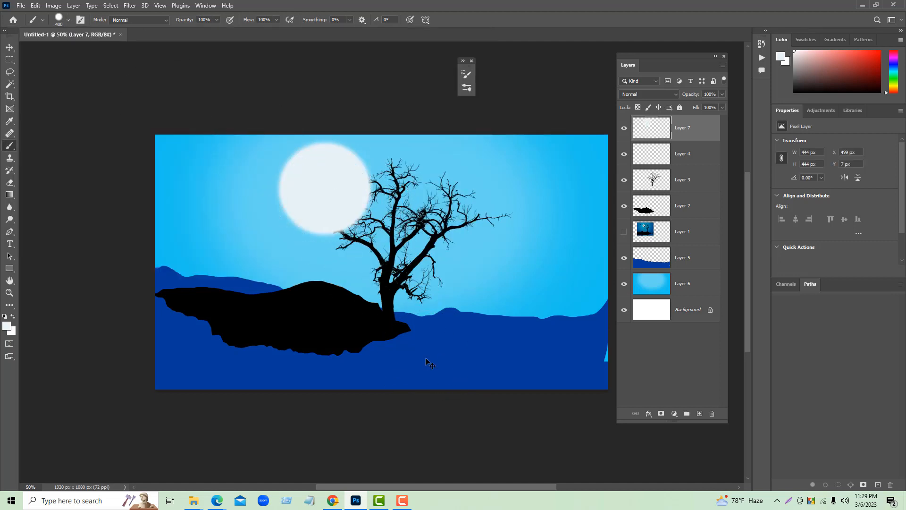
key(ctrl+z)
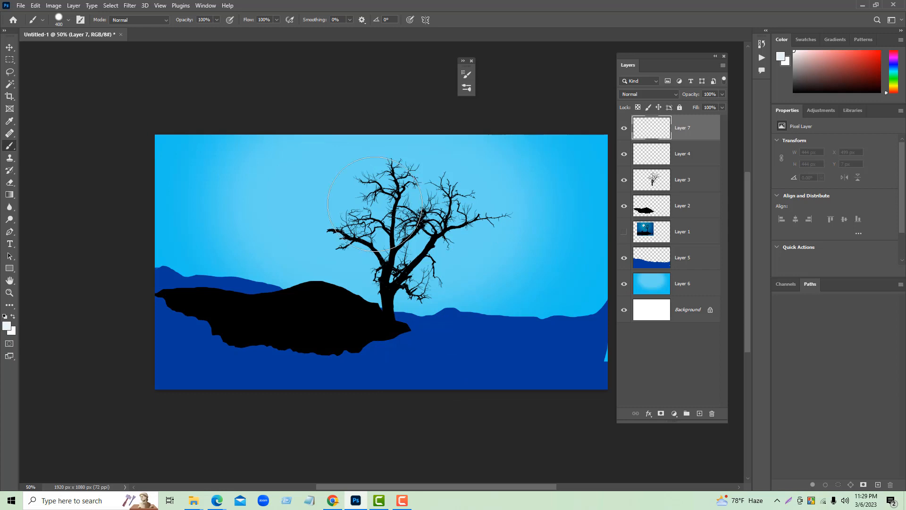
click(68, 21)
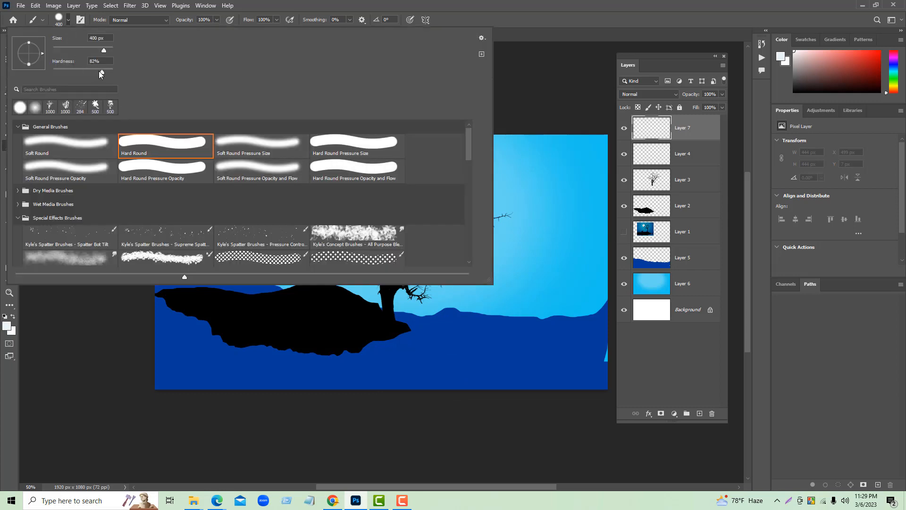
drag(98, 71, 91, 72)
click(69, 20)
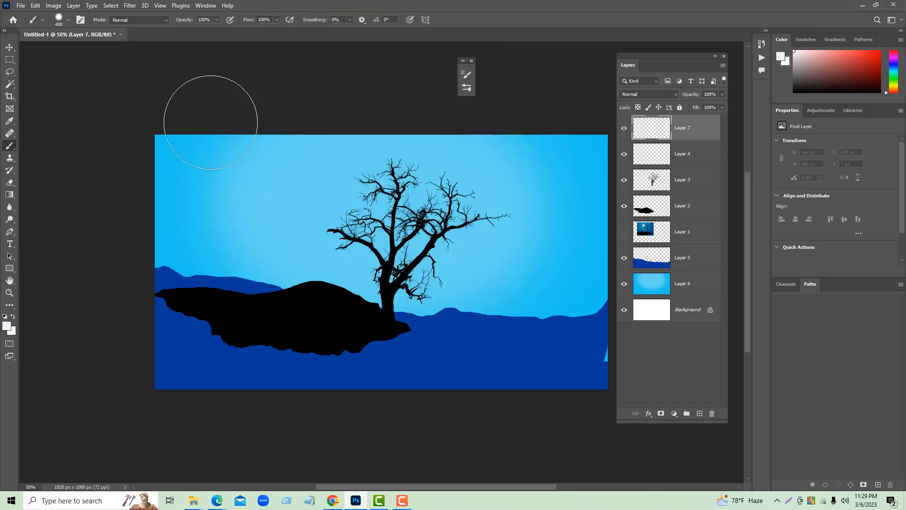
click(326, 186)
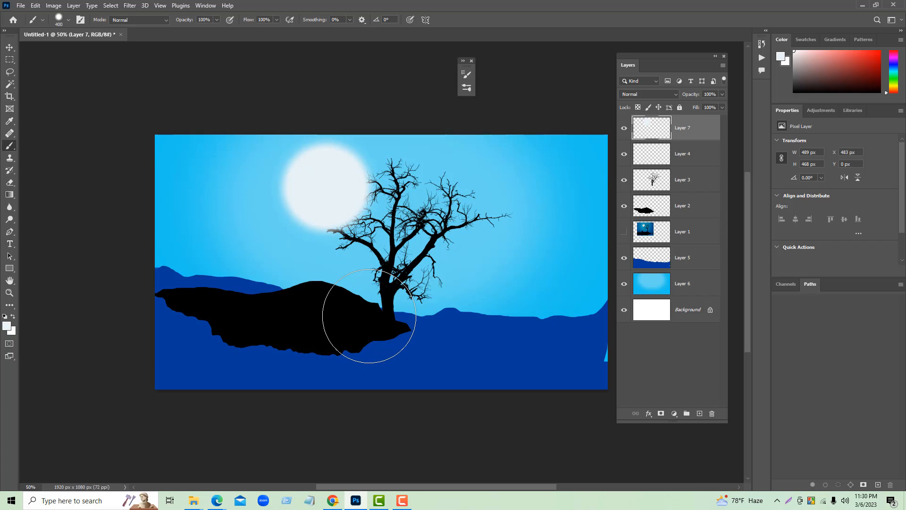
- Create a new layer above Layer 7 and switch the brush to the Soft Round tip at 400 px
click(68, 20)
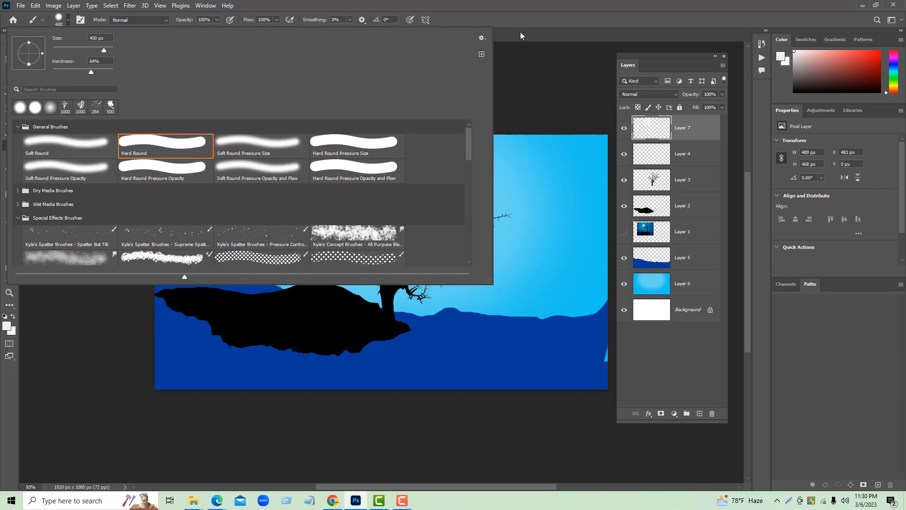
click(700, 413)
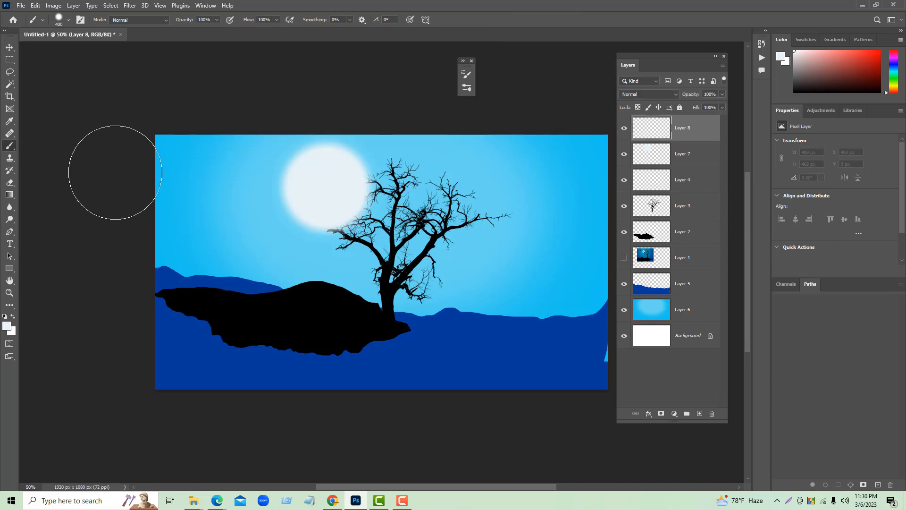
click(68, 21)
click(74, 148)
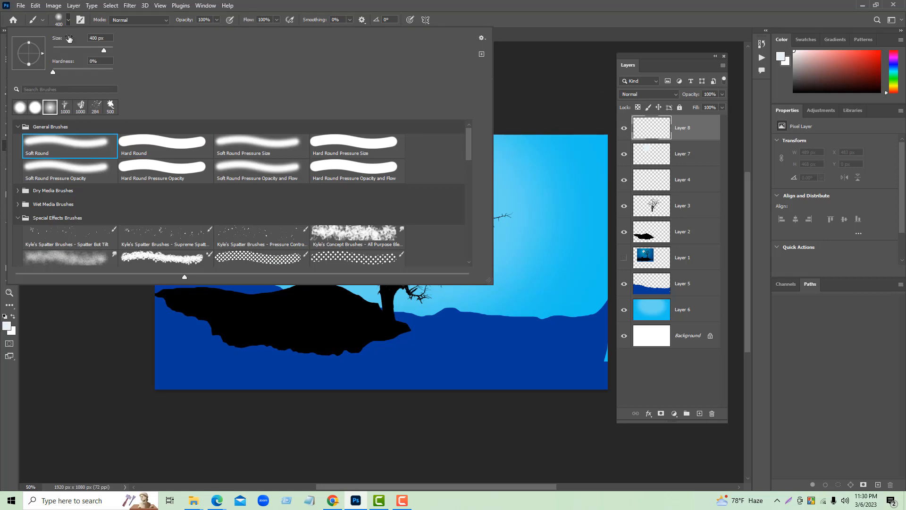
click(69, 19)
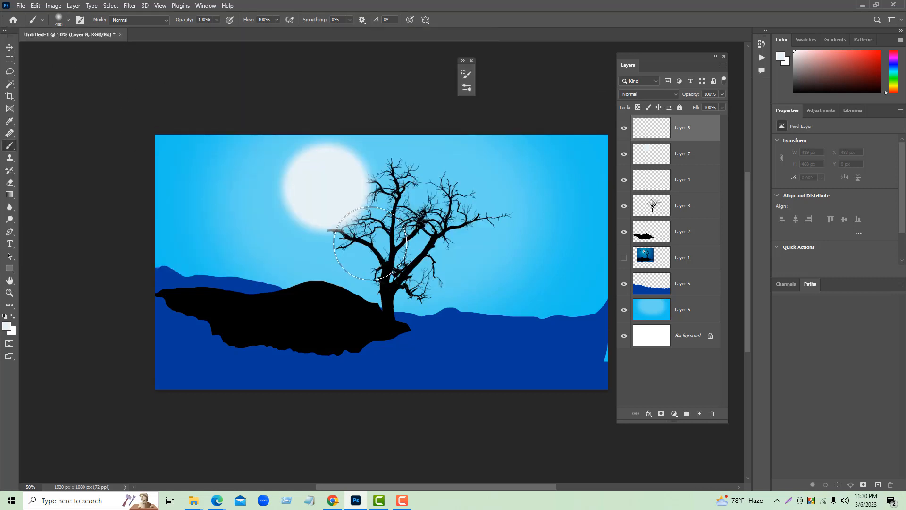
- Move the moon's Layer 7 above Layer 8 and make Layer 8 the active layer
click(682, 152)
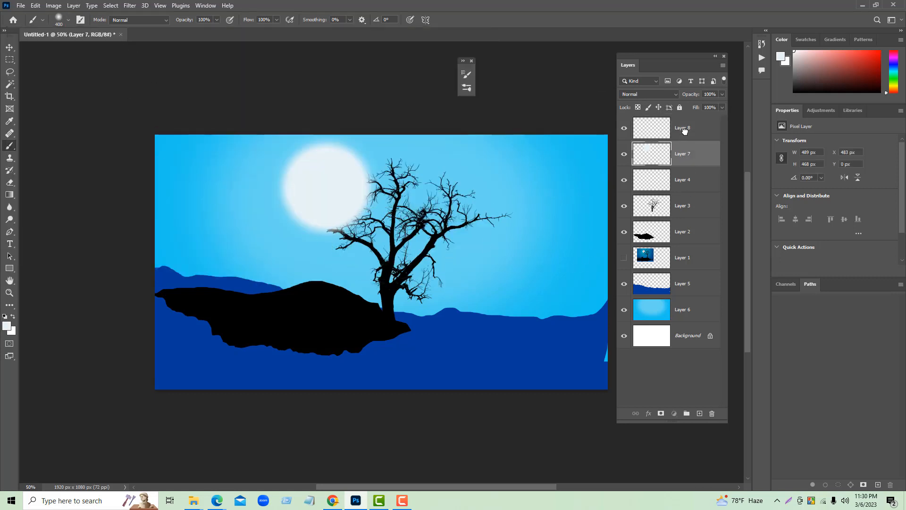
drag(692, 164, 694, 118)
click(678, 155)
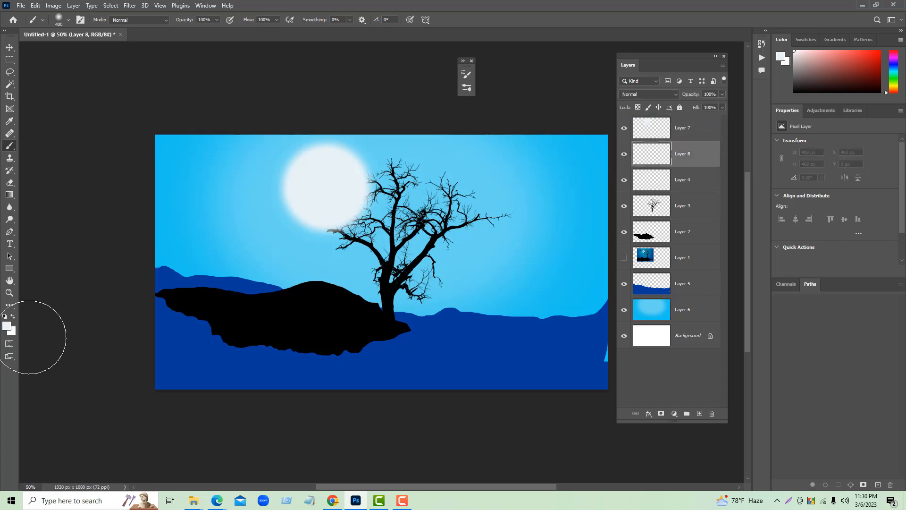
- Set the foreground color to light blue #88e7ff and try a soft glow around the moon with the brush enlarged to 900 px
click(7, 325)
drag(695, 91, 712, 78)
click(855, 77)
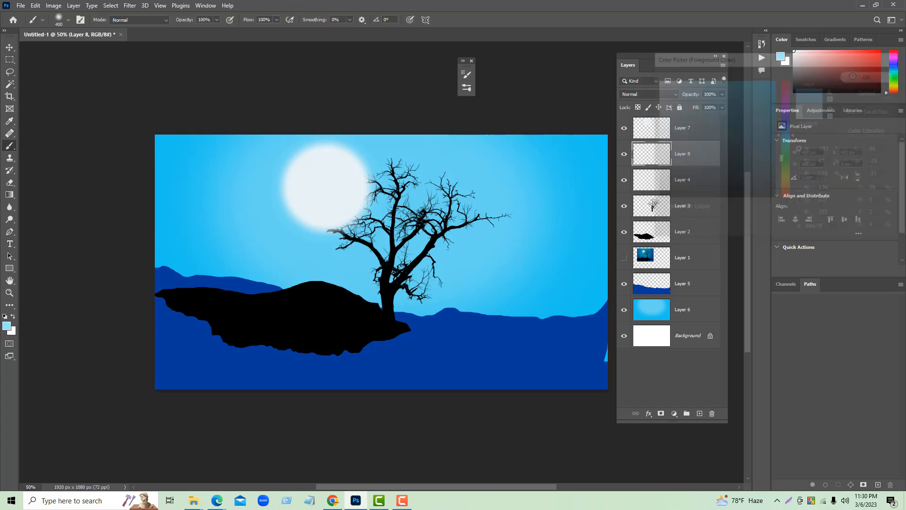
key(bracketright)
key(bracketright)
key(bracketright)
key(bracketright)
key(bracketright)
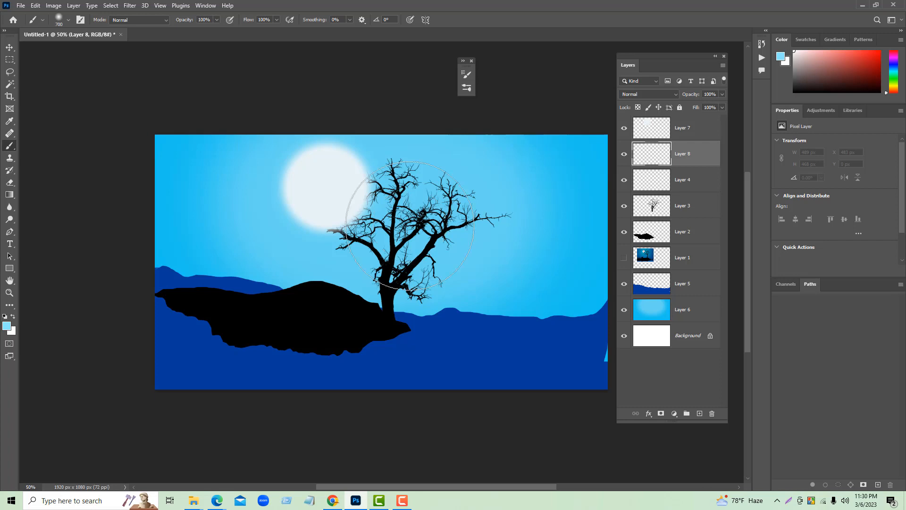
click(306, 201)
mouse_move(306, 200)
mouse_down()
mouse_move(283, 178)
mouse_move(360, 166)
mouse_move(384, 197)
mouse_move(426, 195)
mouse_up()
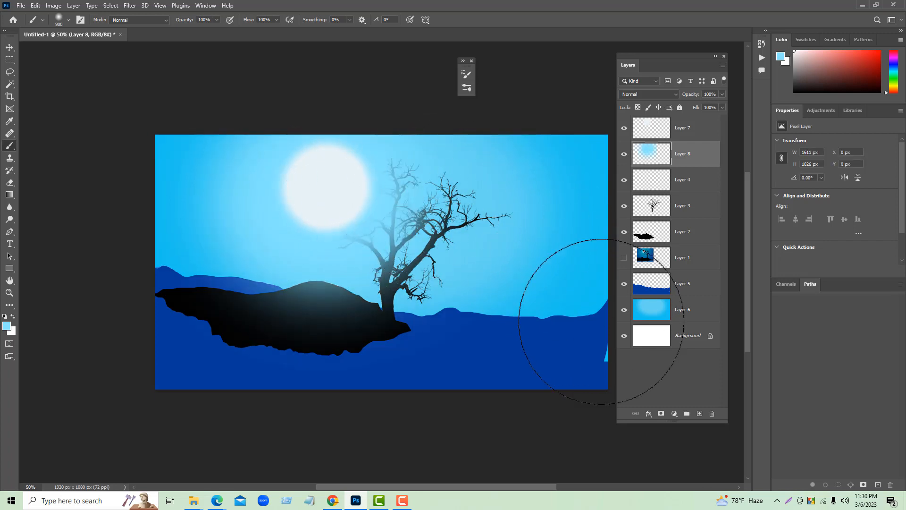
key(ctrl+z)
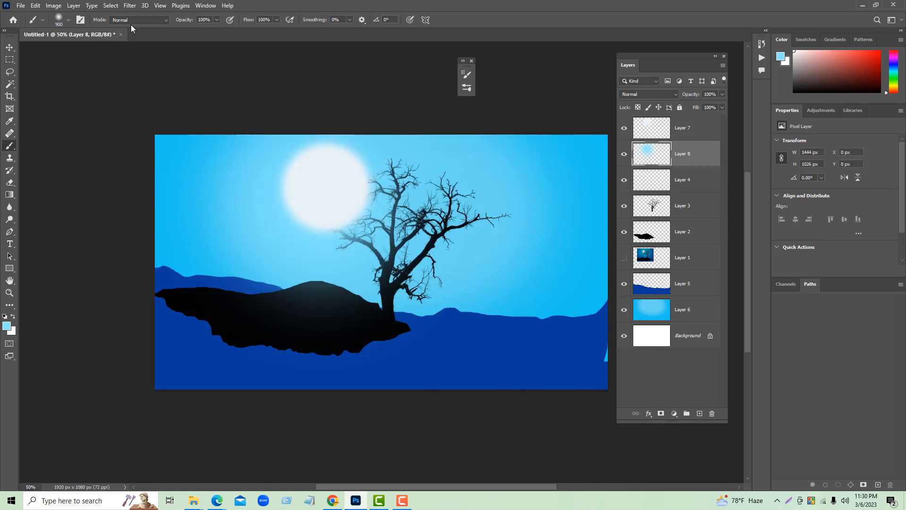
- Try a paler glow beside the moon using the foreground color #adeefe and the 900 px soft brush
click(70, 19)
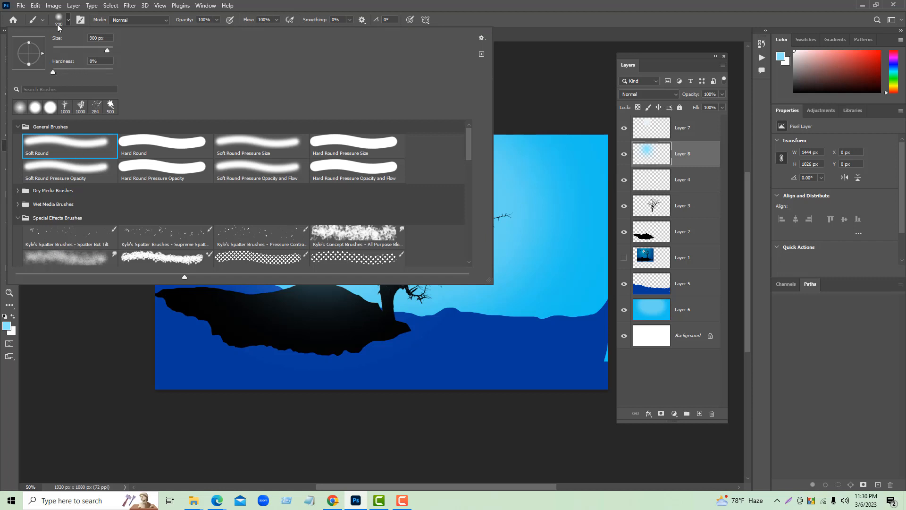
click(69, 18)
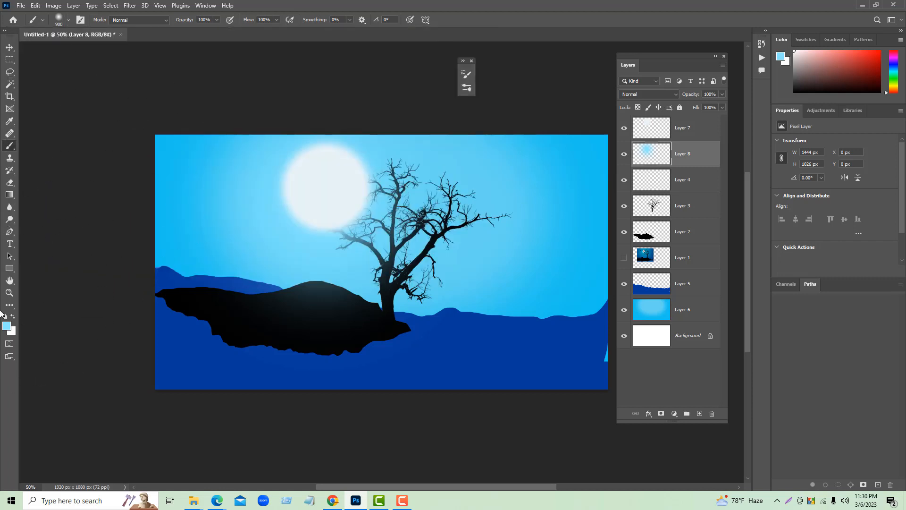
click(7, 326)
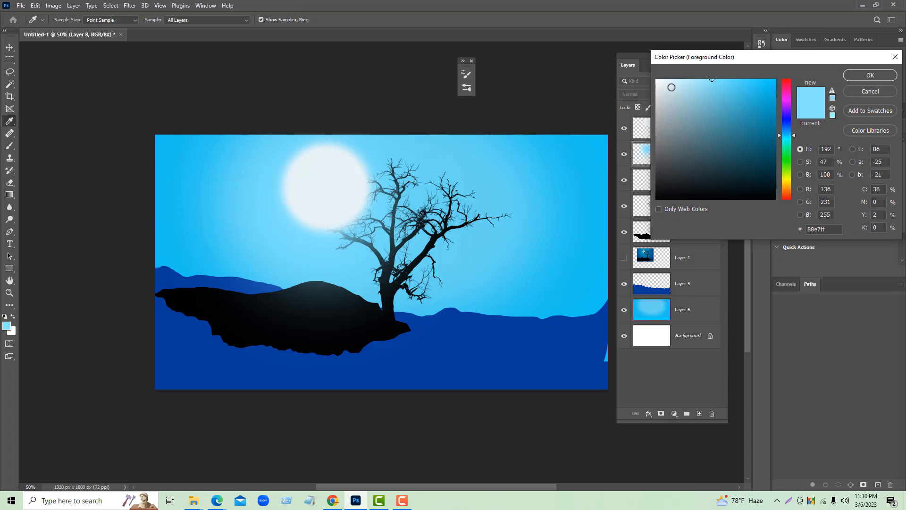
drag(698, 83, 695, 79)
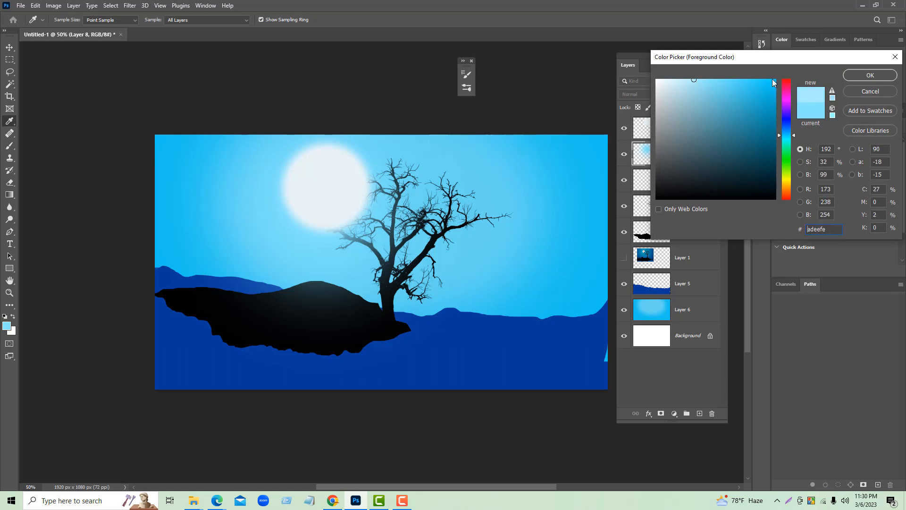
click(886, 75)
click(344, 206)
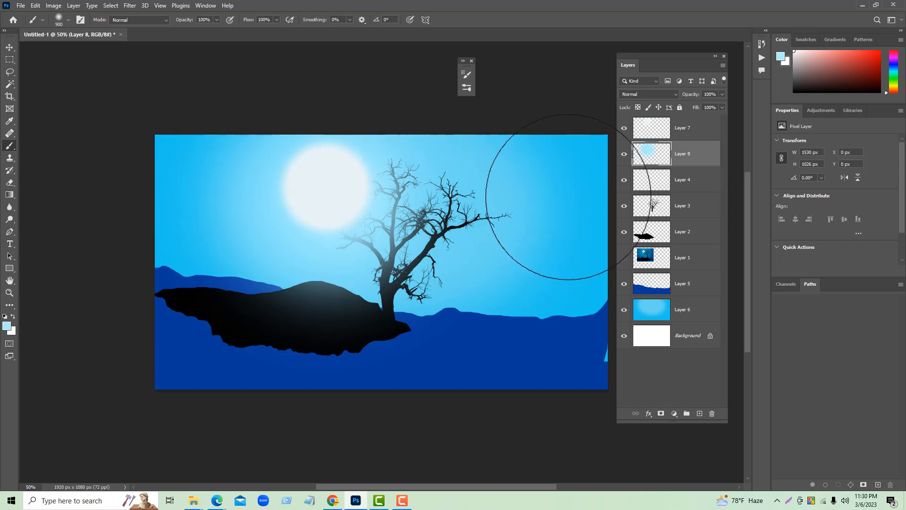
- Undo the glow strokes, the layer reordering and the creation of Layer 8
key(ctrl+z)
key(ctrl+z)
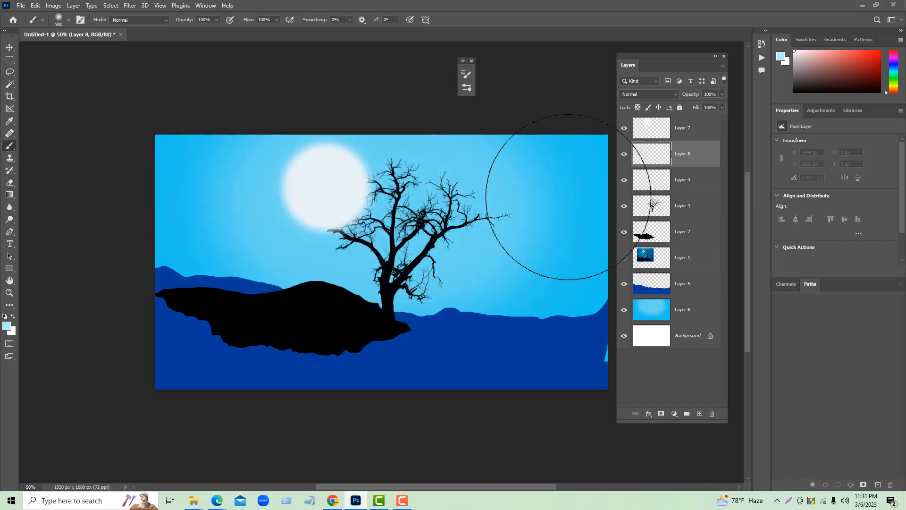
key(ctrl+z)
key(ctrl+shift+z)
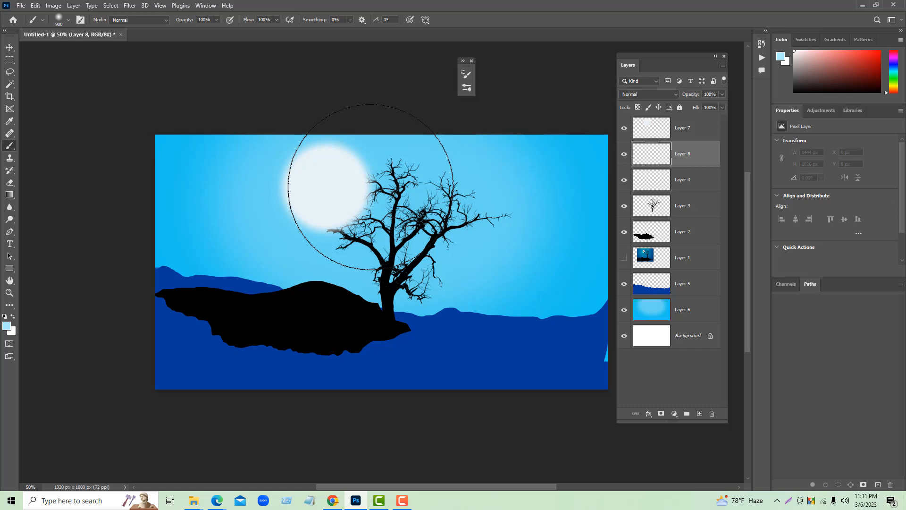
key(ctrl+bracketright)
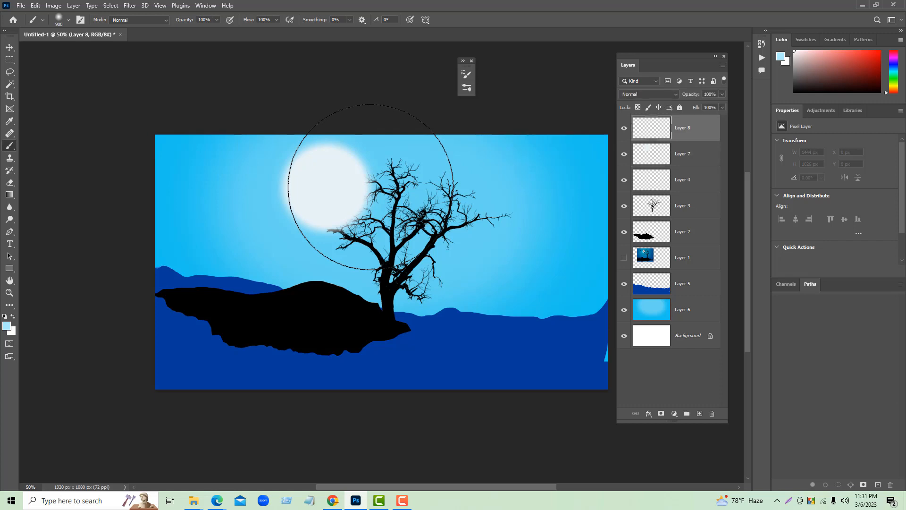
key(ctrl+z)
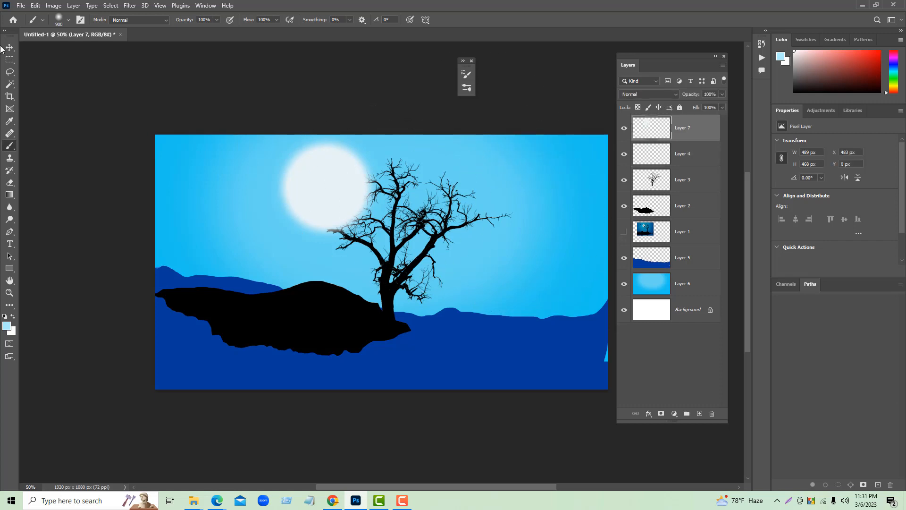
- Move the moon's Layer 7 down the layer stack to between Layer 1 and Layer 5, behind the tree
key(v)
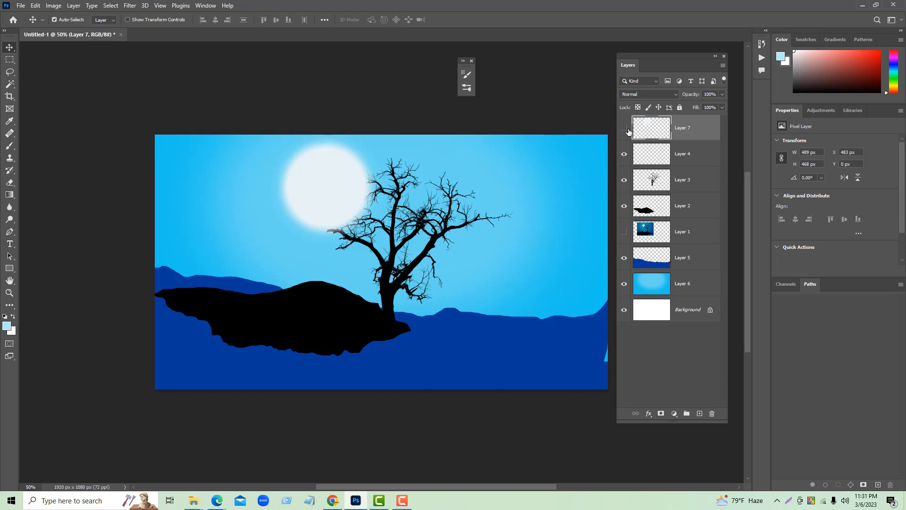
click(627, 130)
drag(688, 125, 688, 246)
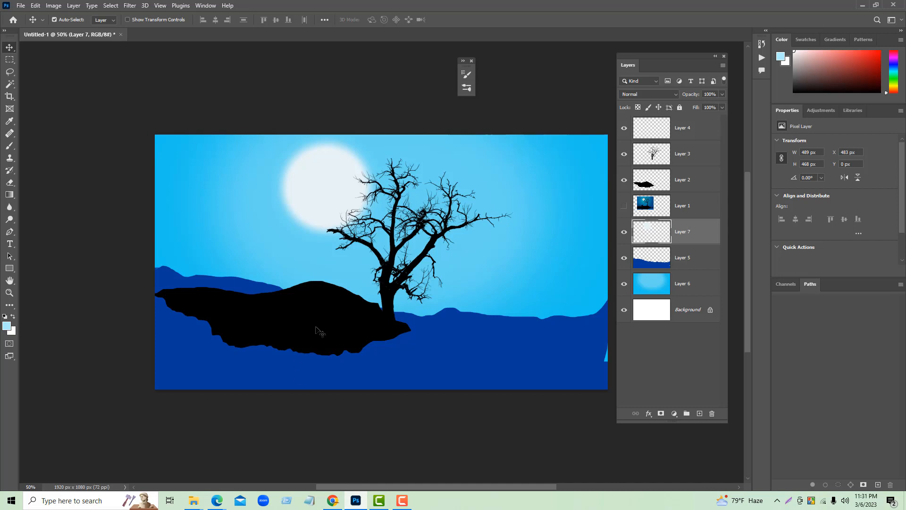
- Choose the Buck105 deer brush from the SBDigitalArts-BigBucks-HiResSampleSet group and reduce its size to 400 px
click(471, 89)
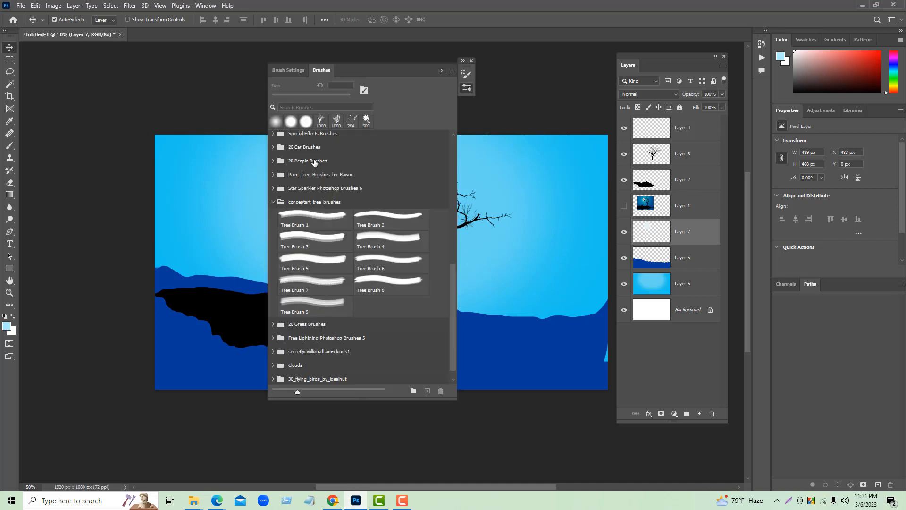
scroll(383, 286, down, 1)
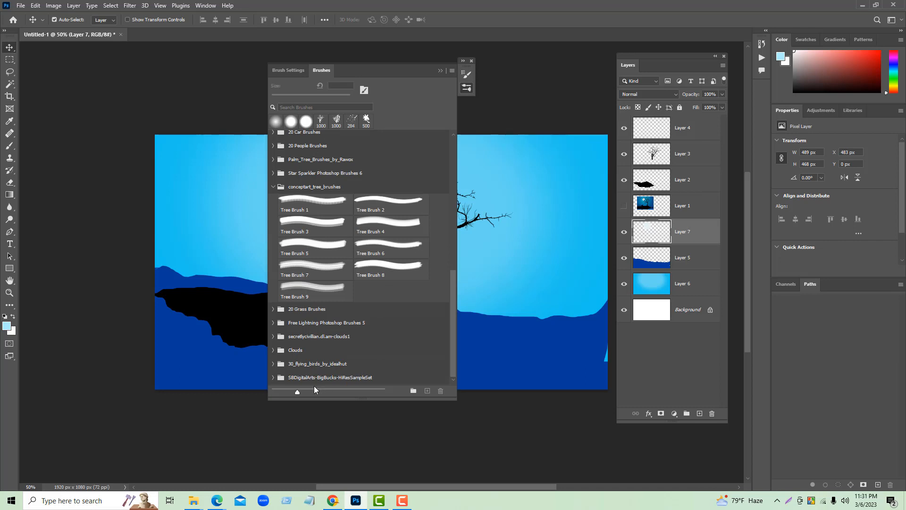
click(272, 378)
click(312, 349)
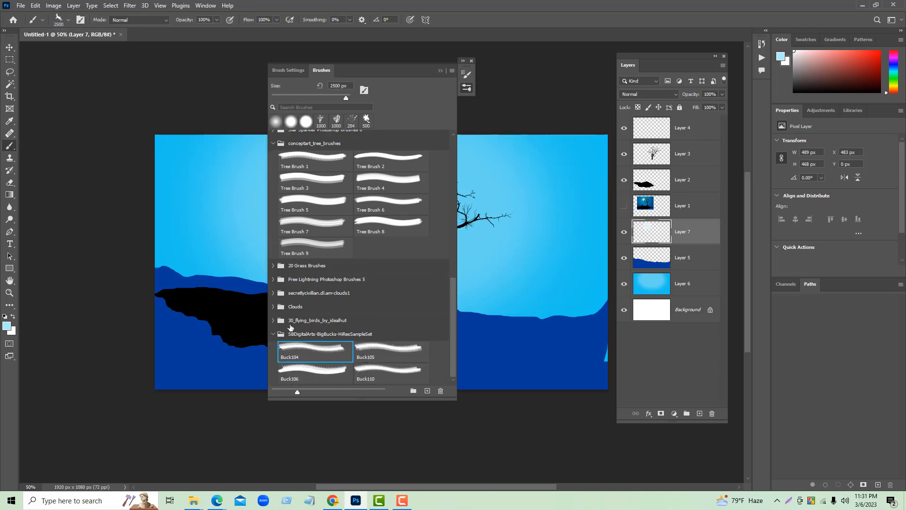
click(388, 352)
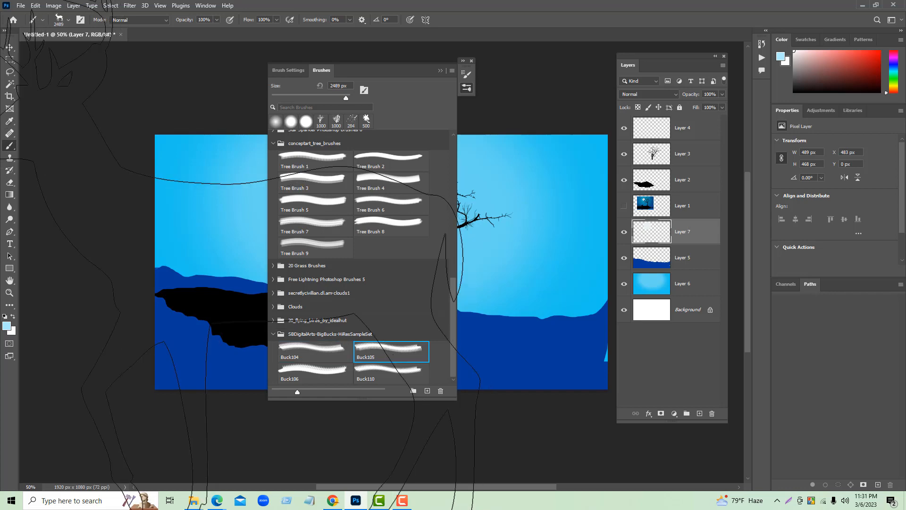
click(440, 71)
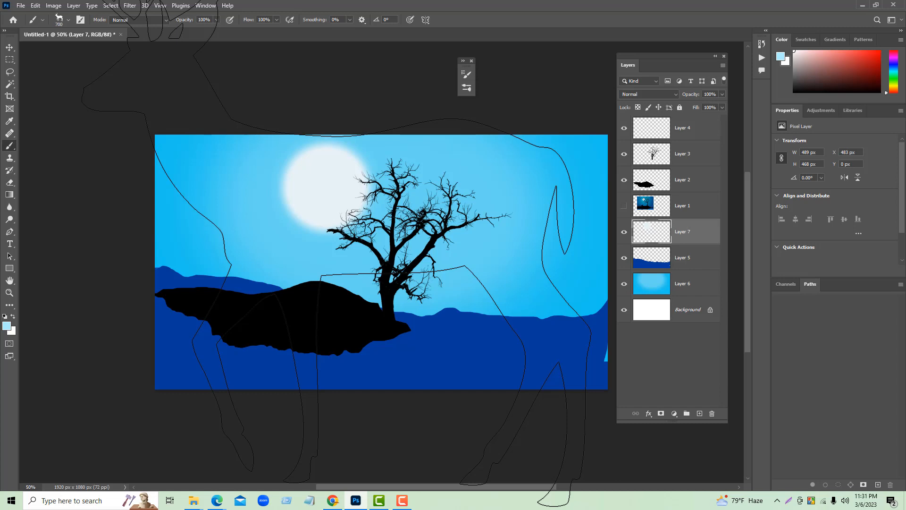
key(bracketleft)
key(bracketleft)
key(bracketleft)
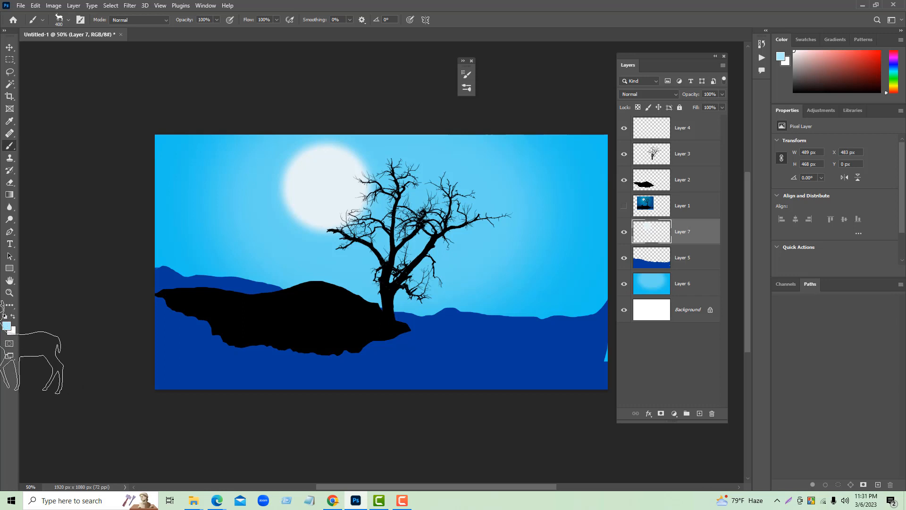
- Change the foreground color to near-black for painting the deer silhouettes
click(7, 325)
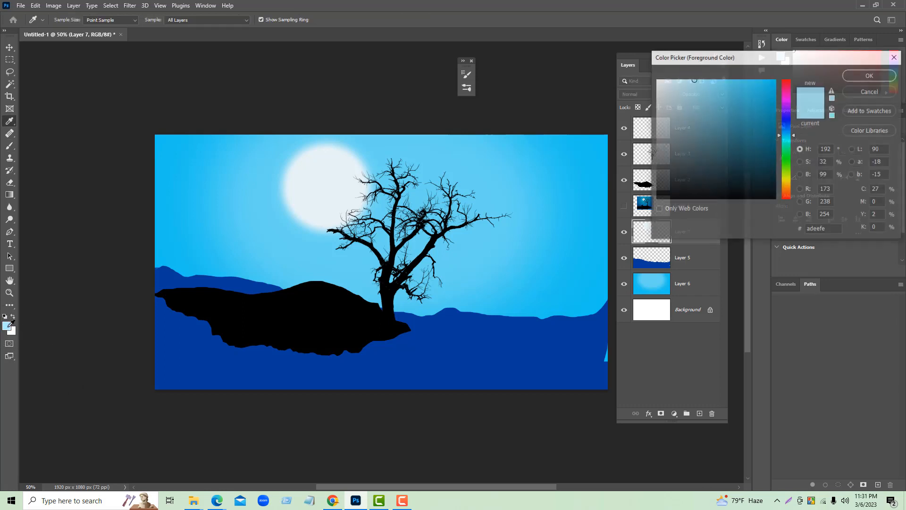
click(669, 181)
drag(761, 189, 664, 195)
click(859, 76)
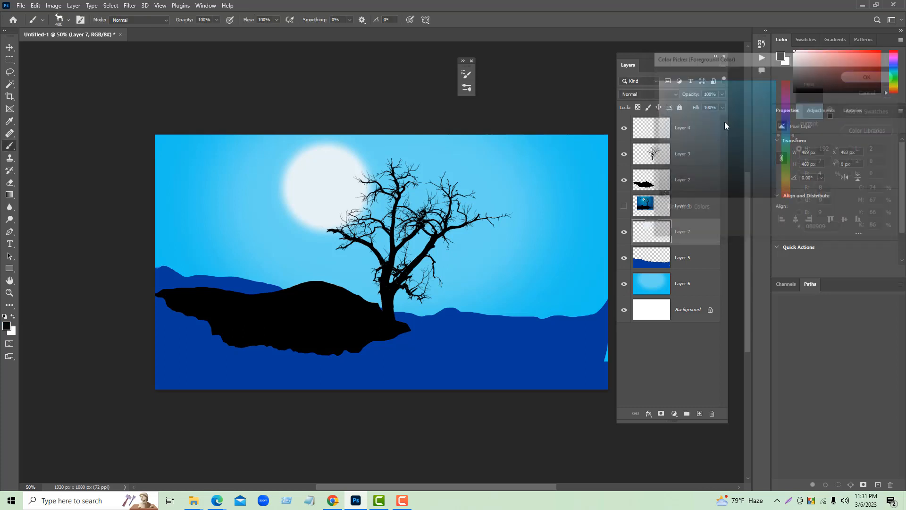
- Stamp the deer on the hill in Layer 7, flip it horizontally and shift it toward the hill's left end
click(313, 269)
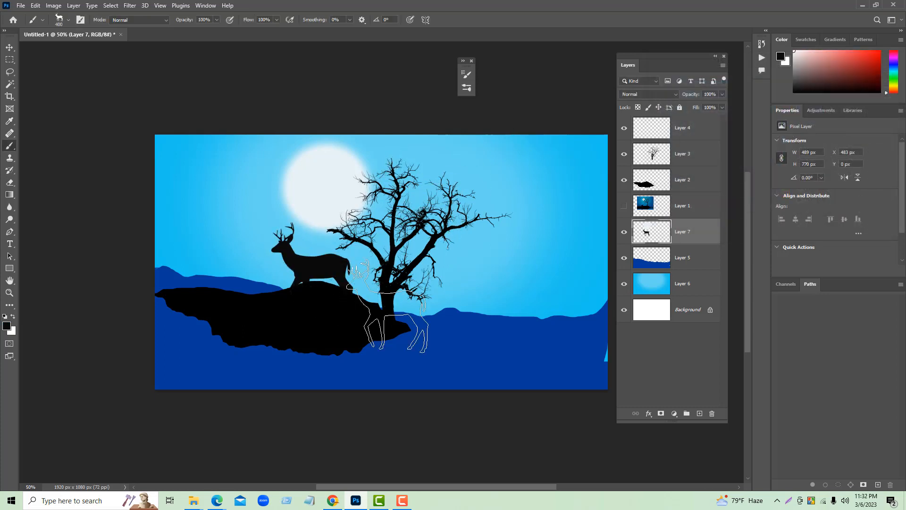
click(10, 48)
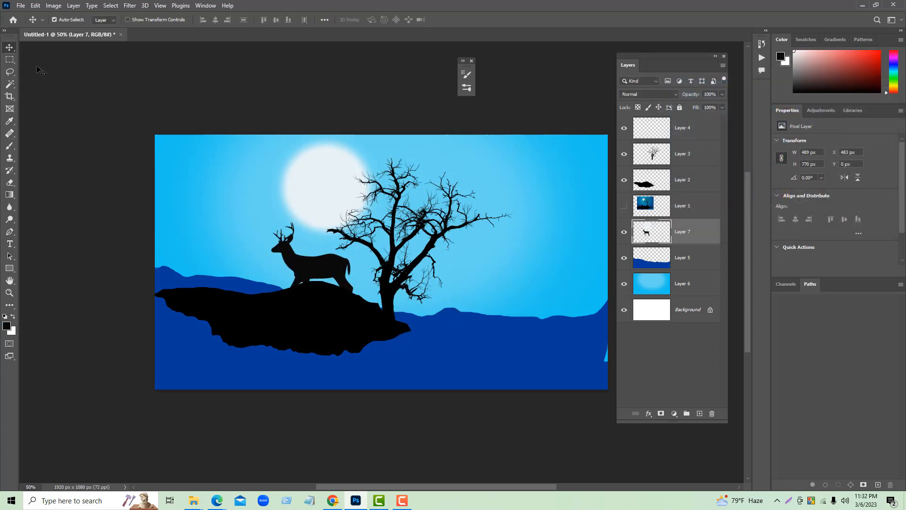
key(ctrl+t)
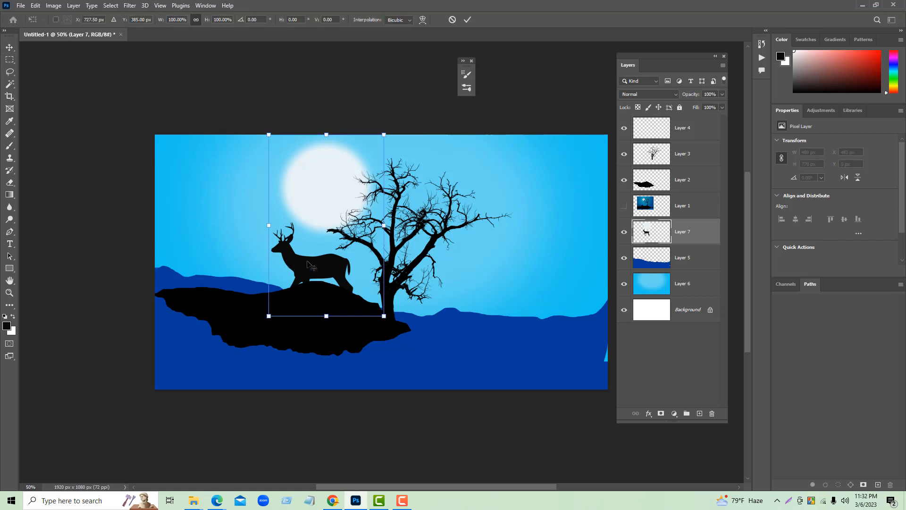
right_click(308, 265)
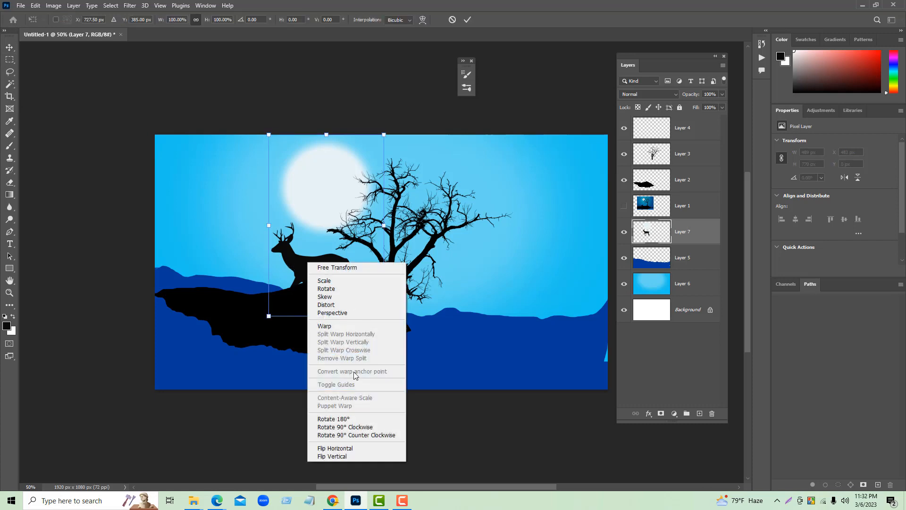
click(364, 452)
drag(336, 269, 235, 269)
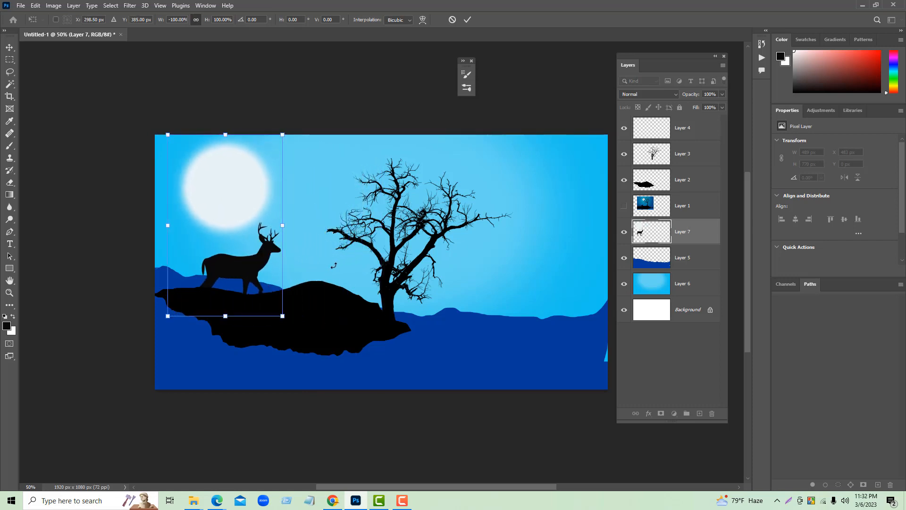
click(467, 19)
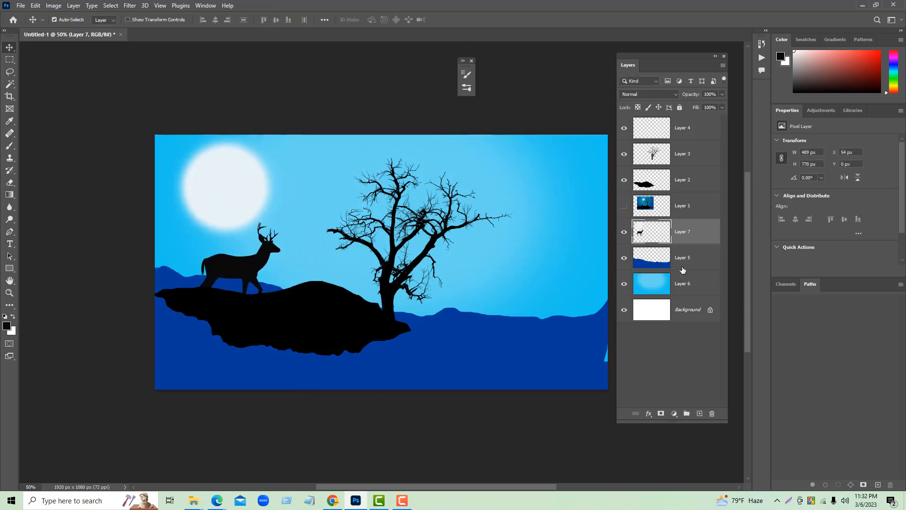
- Check Layer 6 by hiding and showing it, and try to move the moon separately from the deer
click(677, 285)
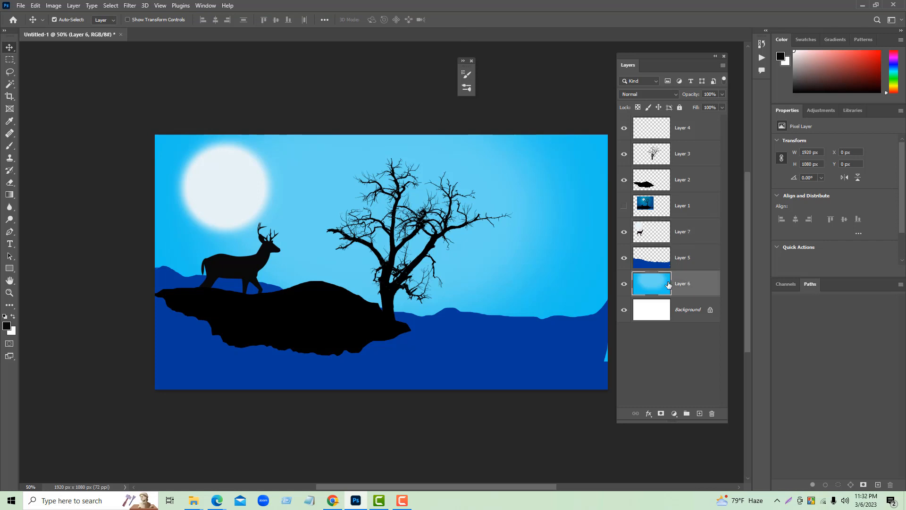
click(624, 284)
click(625, 285)
drag(232, 197, 265, 208)
- Undo the moon move and the flip and repositioning of the deer
key(ctrl+z)
key(ctrl+z)
key(ctrl+z)
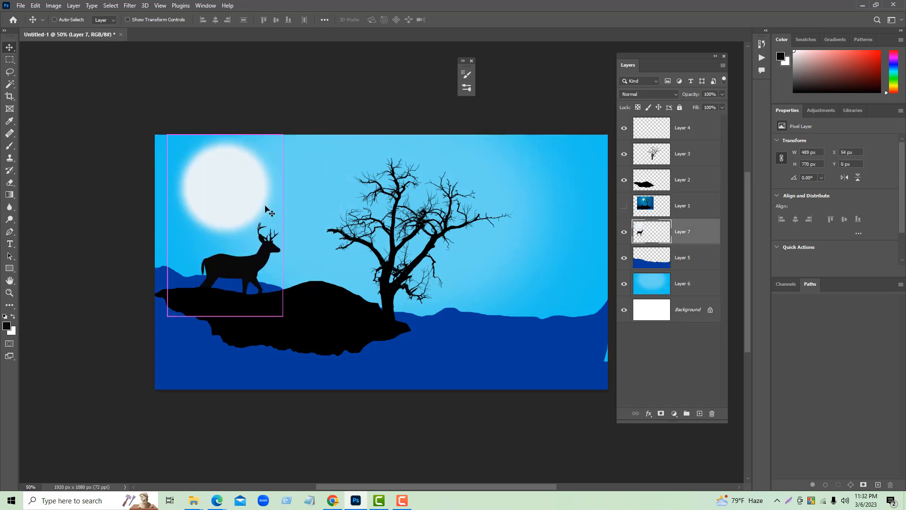
key(ctrl+z)
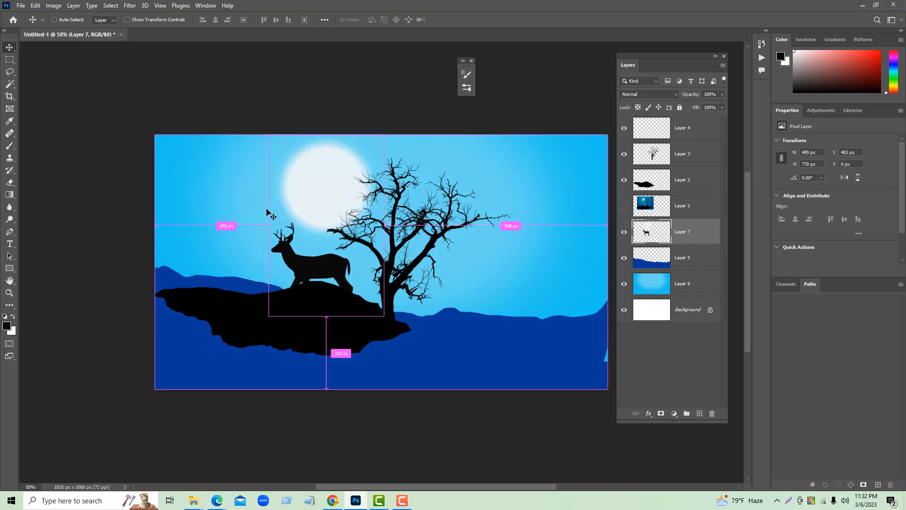
- Try to reposition the deer on Layer 7 with Free Transform
click(700, 363)
click(322, 265)
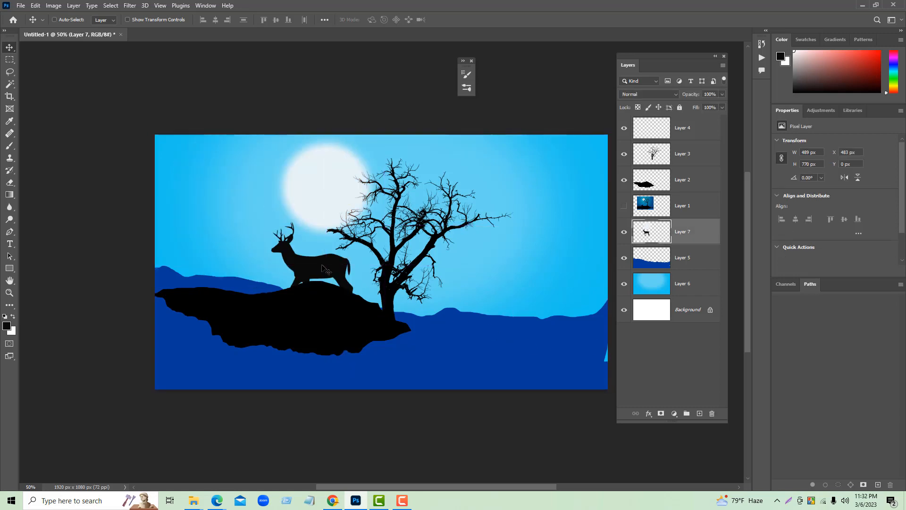
key(ctrl+t)
mouse_move(324, 269)
mouse_down()
mouse_move(297, 272)
mouse_move(329, 274)
mouse_up()
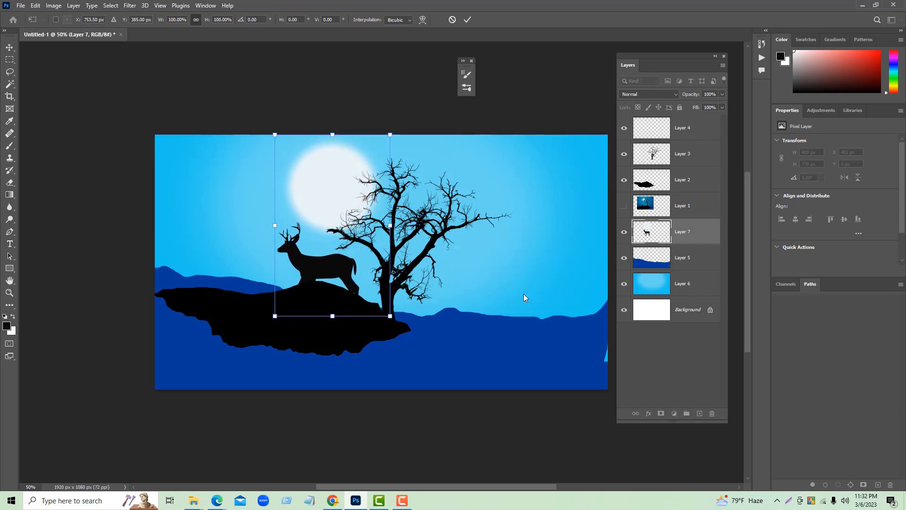
key(Left)
key(Left)
key(Left)
key(Left)
key(Left)
key(Left)
key(Left)
key(Left)
key(Left)
key(Left)
key(Left)
key(Left)
key(Left)
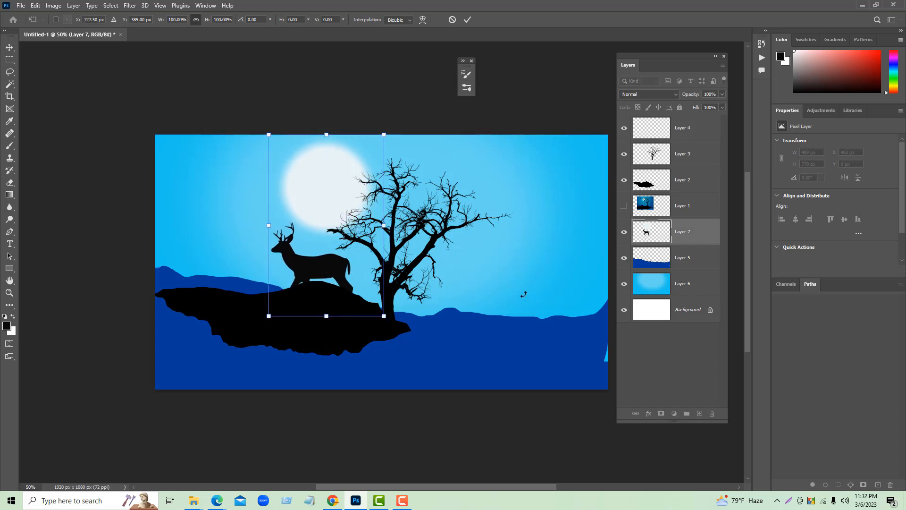
click(467, 20)
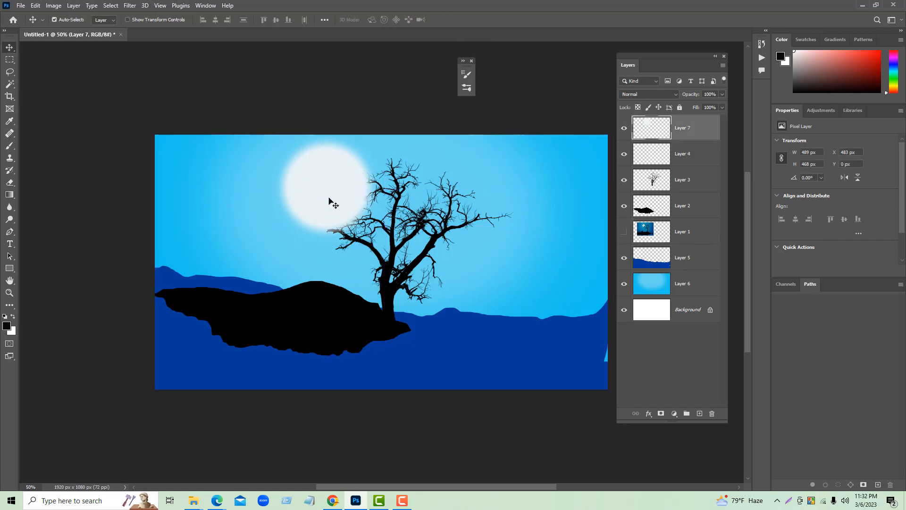
- Create a new layer above the moon's layer and choose the Buck105 standing deer brush
click(700, 413)
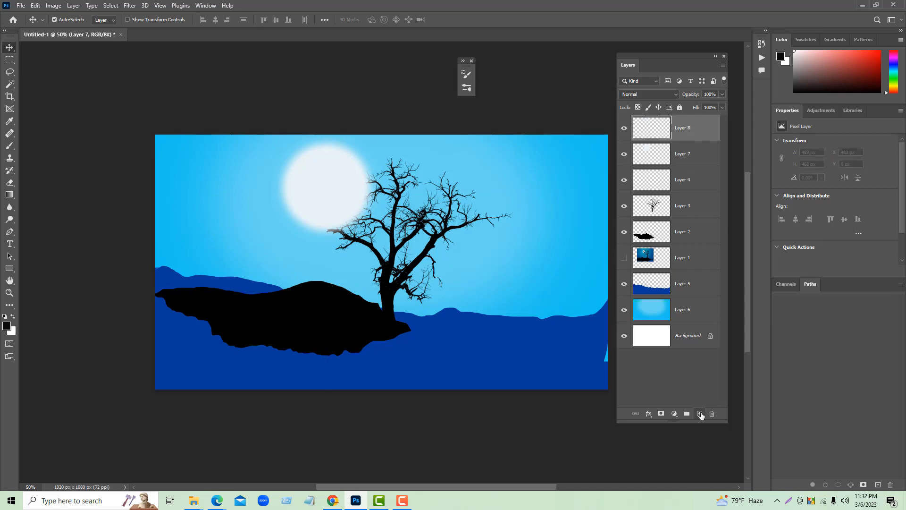
click(466, 87)
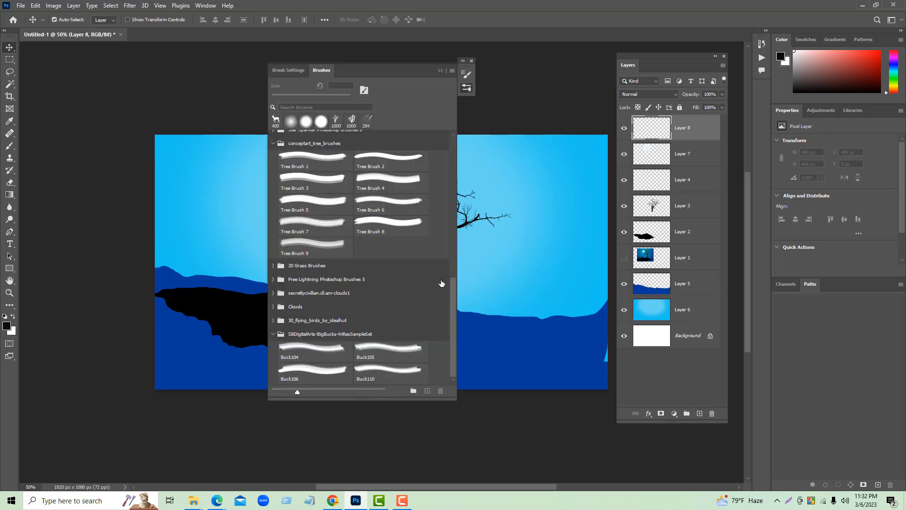
click(391, 374)
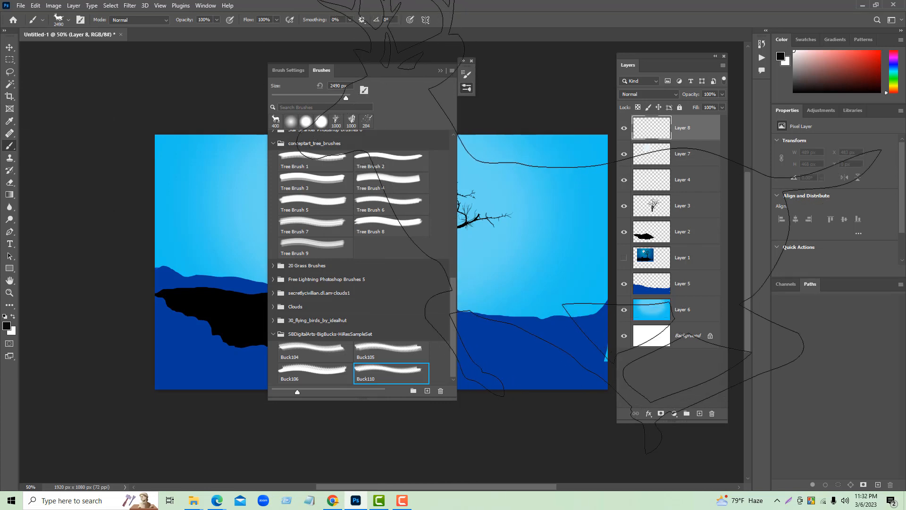
click(390, 338)
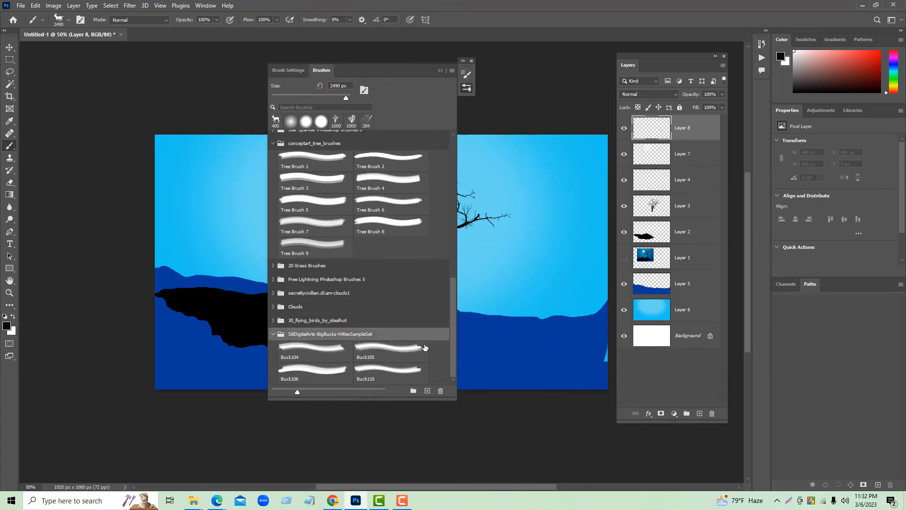
click(391, 349)
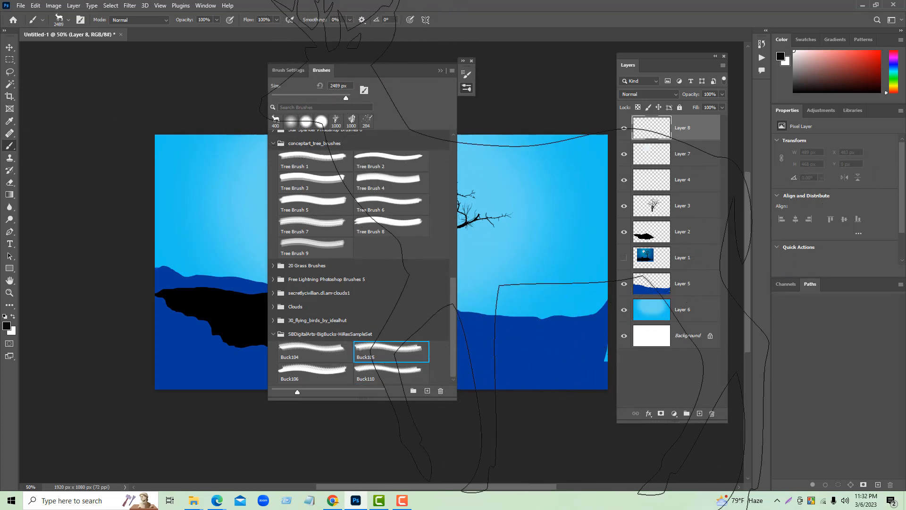
- Reduce the Buck105 brush to 400 px and stamp a standing deer in the sky right of the tree
key(bracketleft)
key(bracketleft)
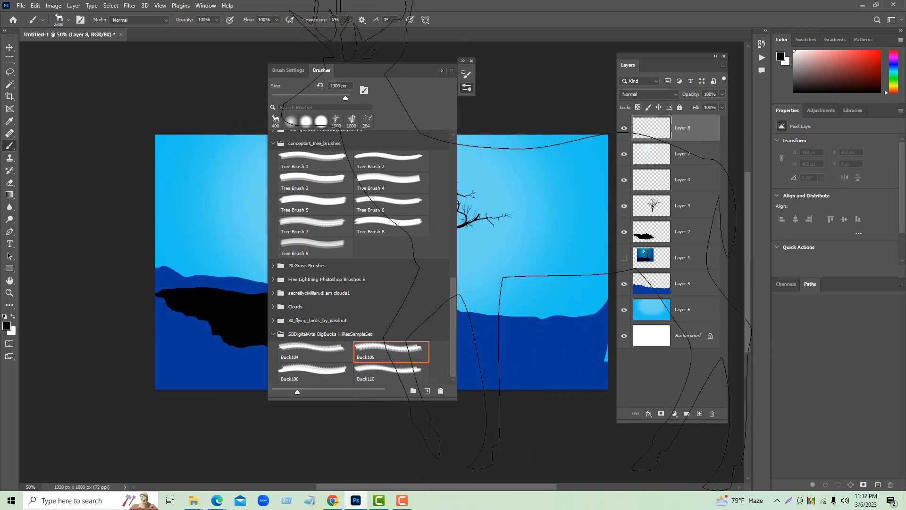
key(bracketleft)
key(bracketleft)
key(bracketleft)
key(bracketleft)
key(bracketleft)
key(bracketleft)
key(bracketleft)
key(bracketleft)
key(bracketleft)
key(bracketleft)
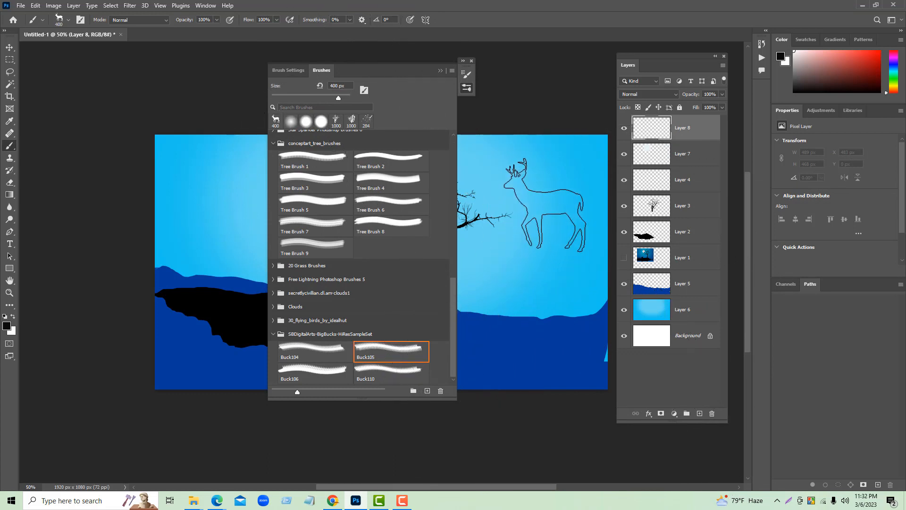
click(544, 204)
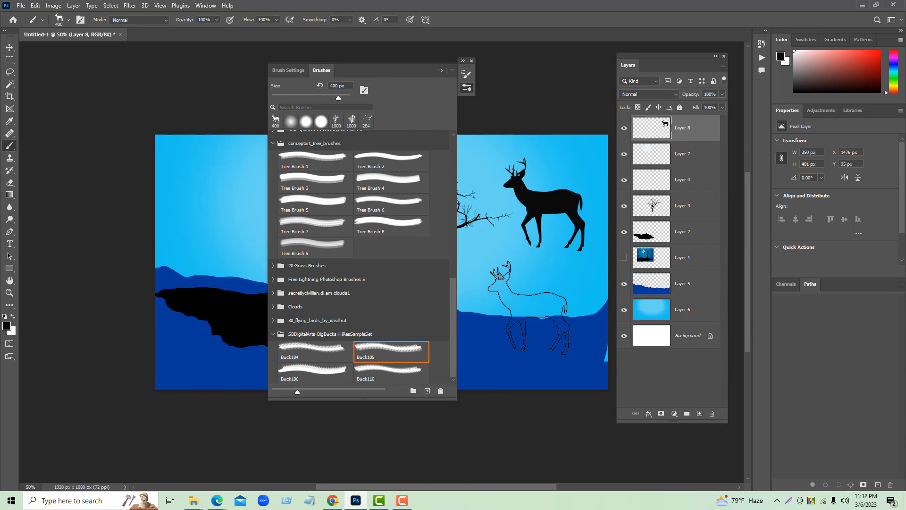
- Add another new layer and choose the Buck106 lying deer brush
key(ctrl+shift+n)
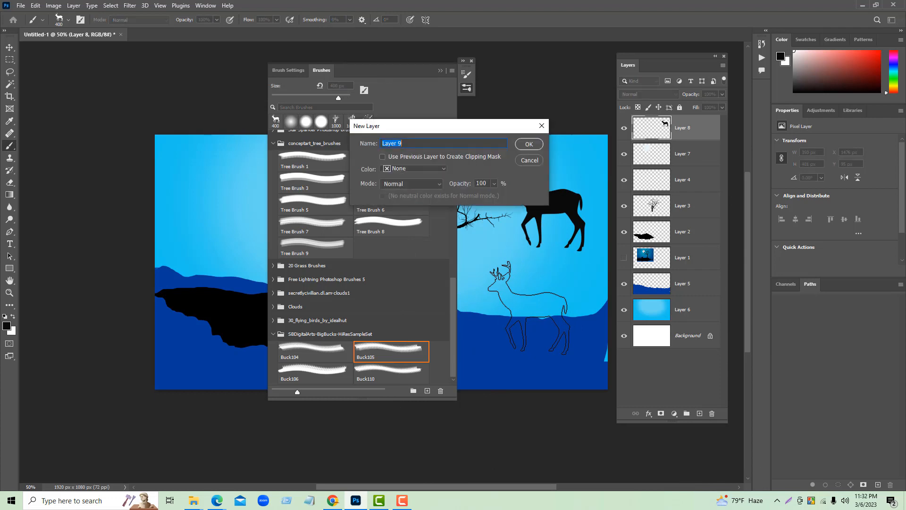
click(528, 145)
click(342, 380)
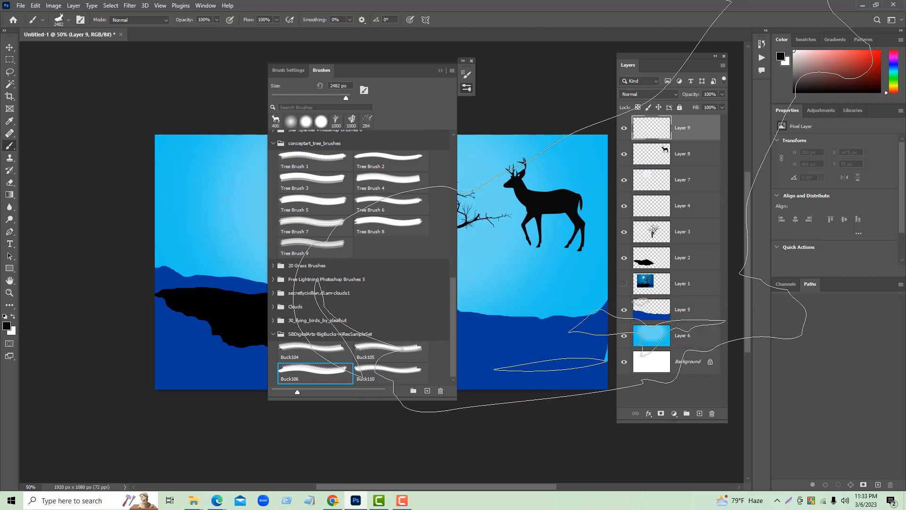
click(395, 369)
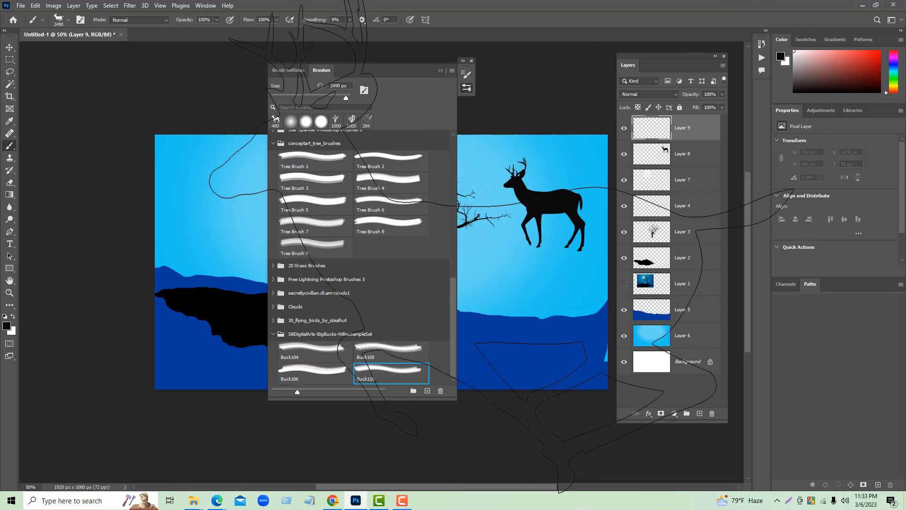
click(325, 377)
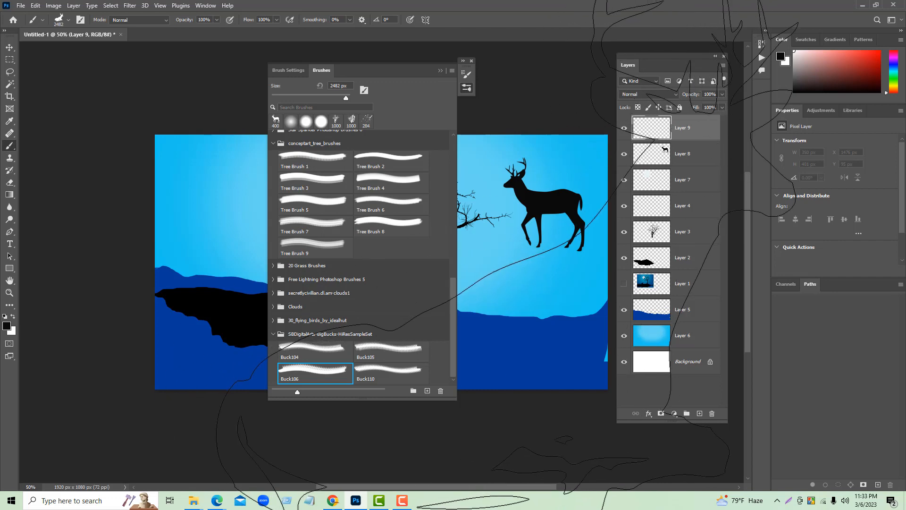
- Reduce the Buck106 brush to 400 px and stamp the lying deer below the standing one
key([)
key([)
key([)
key([)
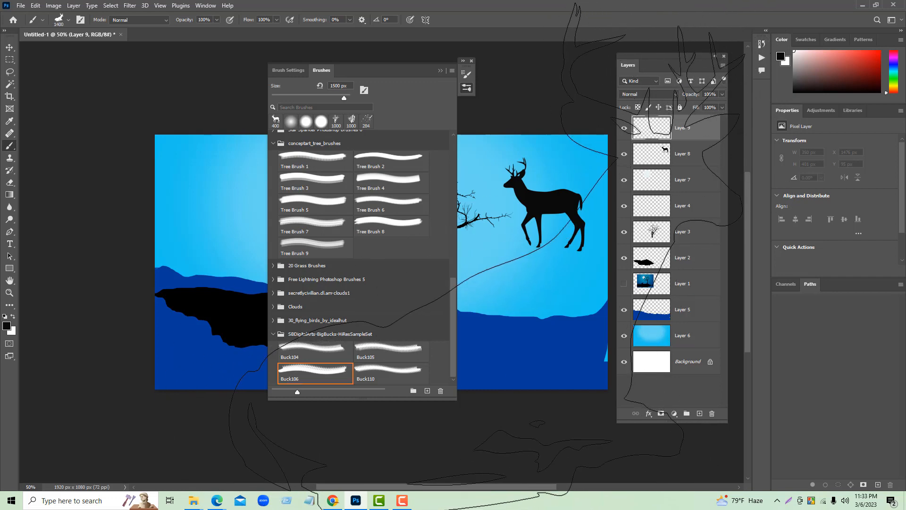
key(bracketleft)
key(bracketleft)
key(bracketleft)
key(bracketleft)
key(bracketleft)
key(bracketleft)
key(bracketleft)
key(bracketleft)
key(bracketleft)
key(bracketleft)
key(bracketleft)
click(503, 269)
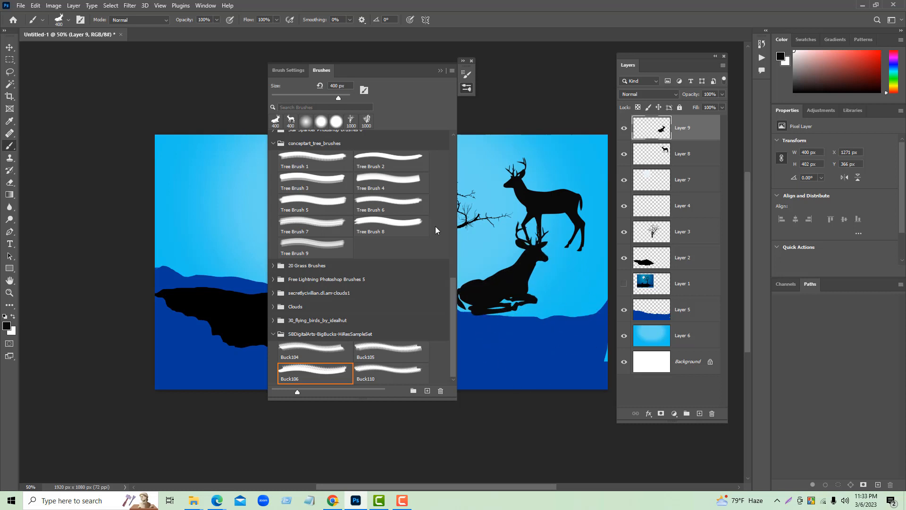
click(441, 72)
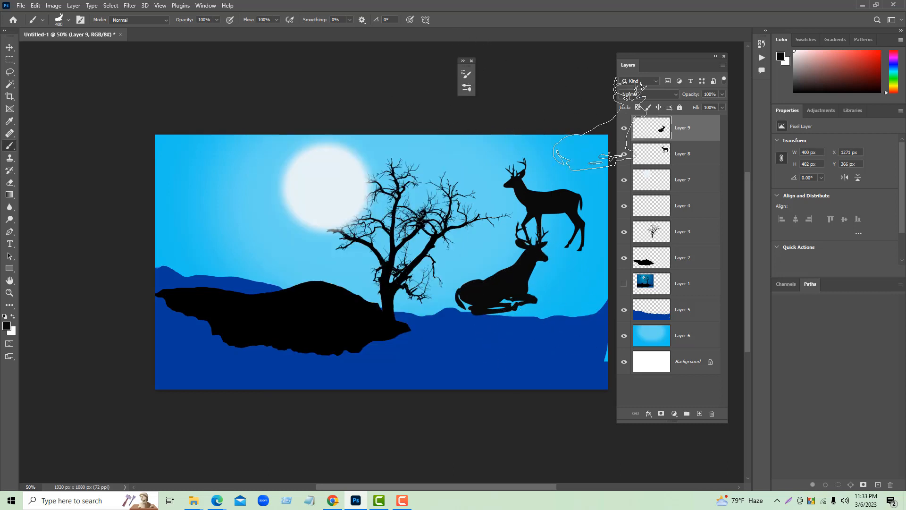
- Move the standing deer on Layer 8 onto the left part of the black hill
click(674, 158)
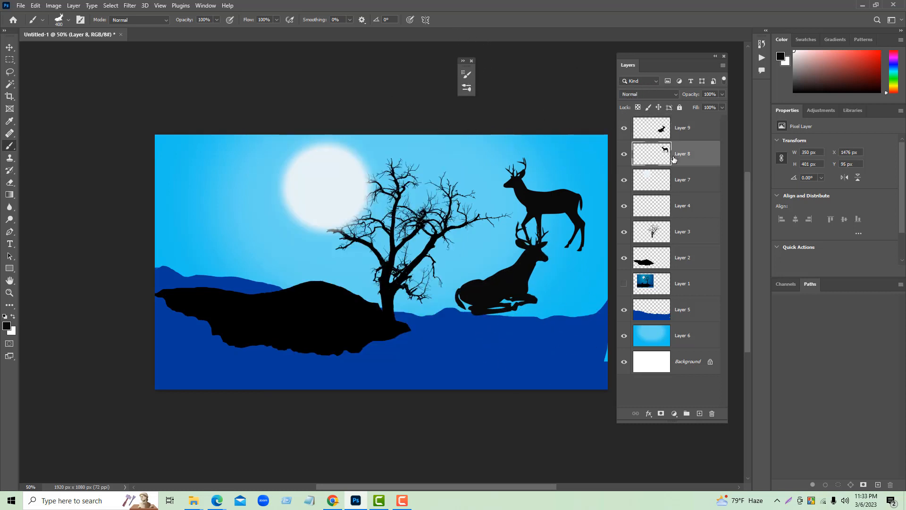
click(10, 47)
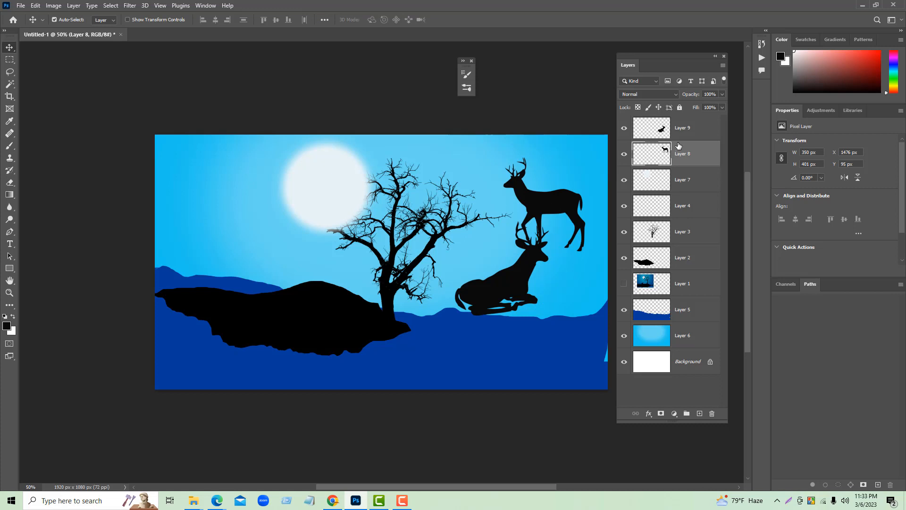
drag(557, 206, 250, 275)
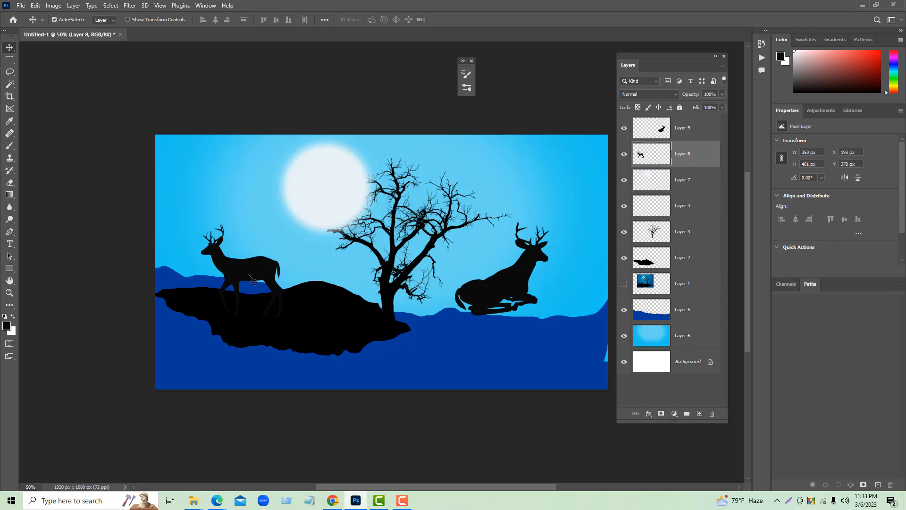
right_click(249, 277)
key(Escape)
- Flip the standing deer on Layer 8 horizontally with Free Transform so it faces the tree
key(ctrl+t)
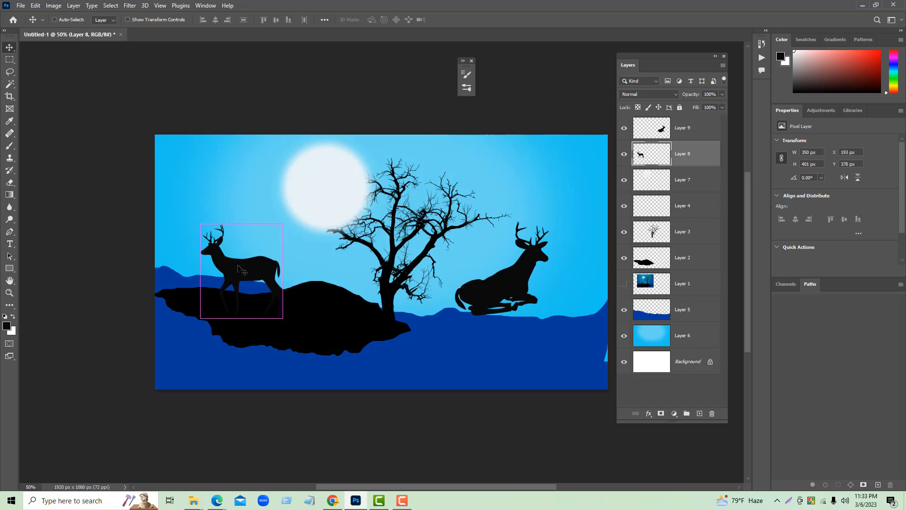
right_click(238, 266)
click(285, 451)
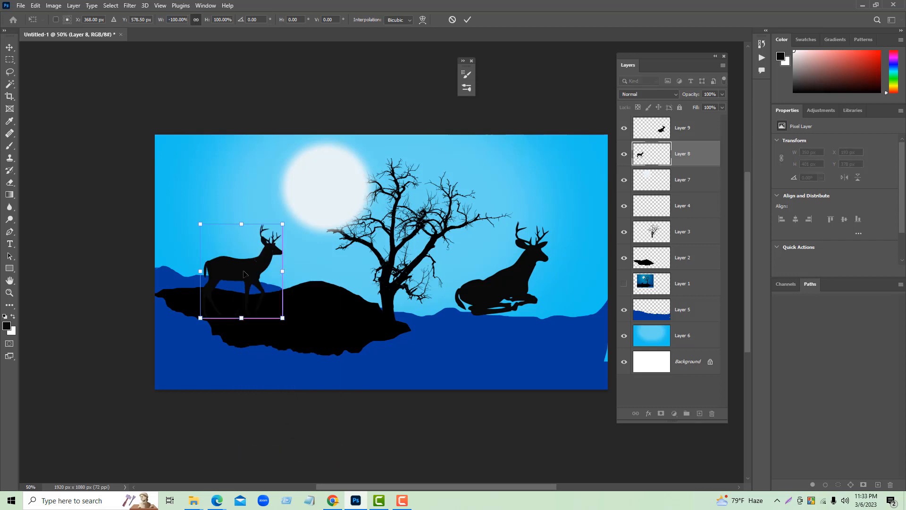
click(468, 19)
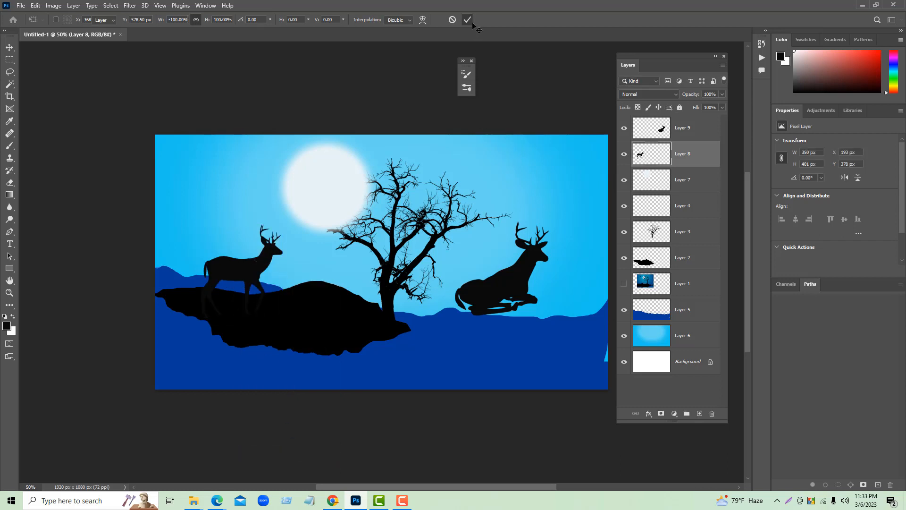
- Move the lying deer on Layer 9 onto the hill, scale it to about 79%, and place it over the hill's left part
click(511, 288)
drag(513, 289, 336, 291)
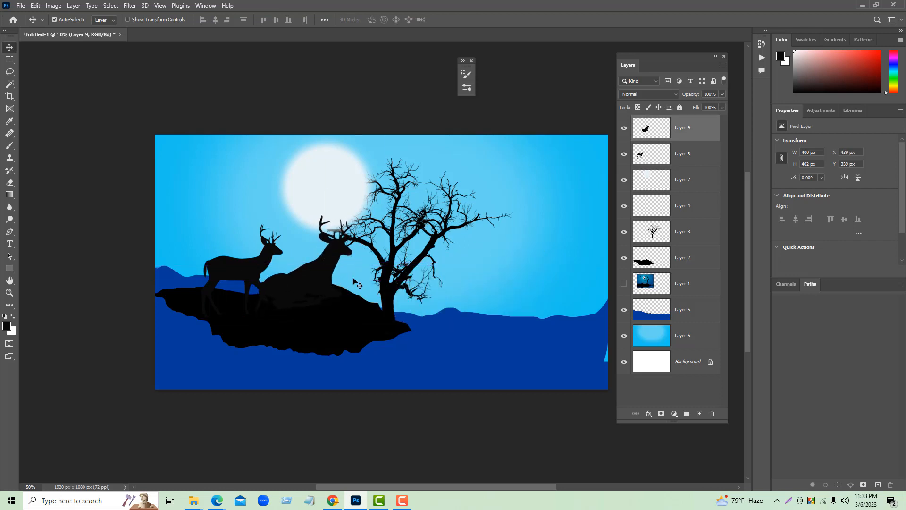
key(ctrl+t)
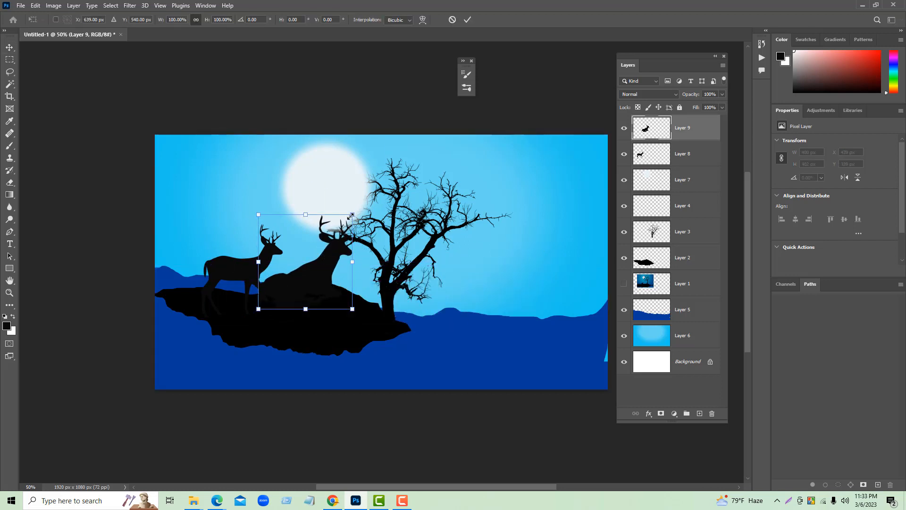
drag(352, 215, 333, 235)
drag(311, 280, 236, 262)
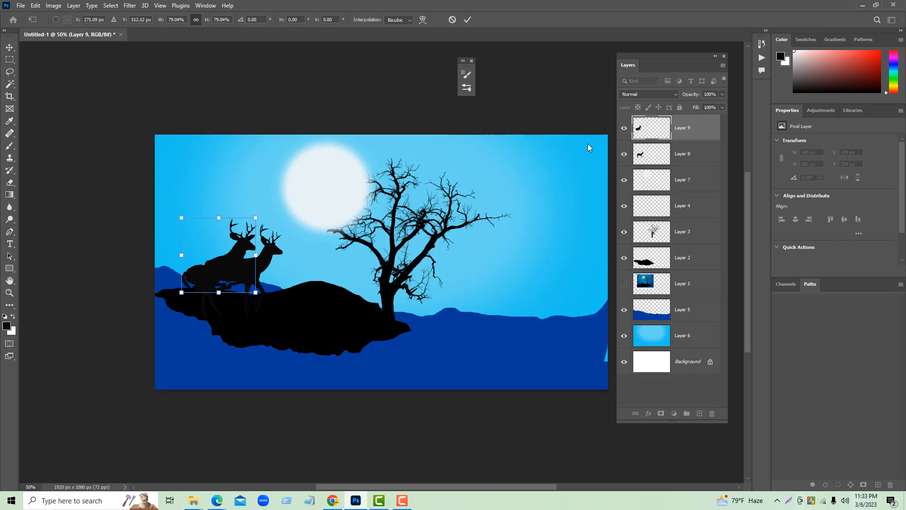
- Move the standing deer right toward the middle of the hill and lower the lying deer onto the hill's left end
click(696, 163)
drag(255, 267, 299, 270)
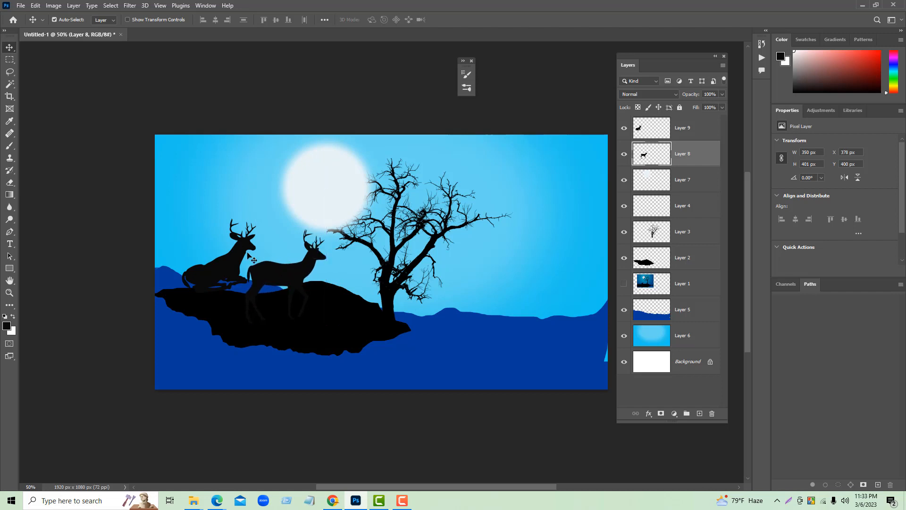
click(689, 129)
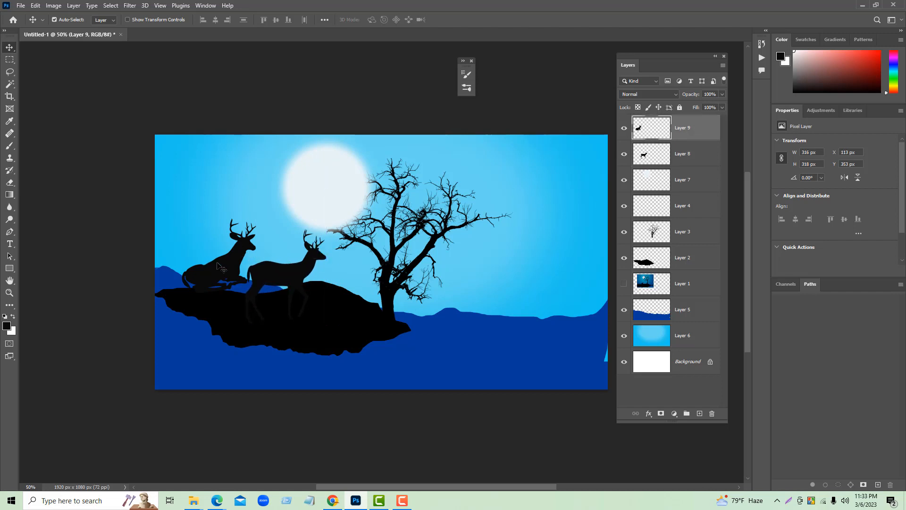
drag(219, 266, 207, 278)
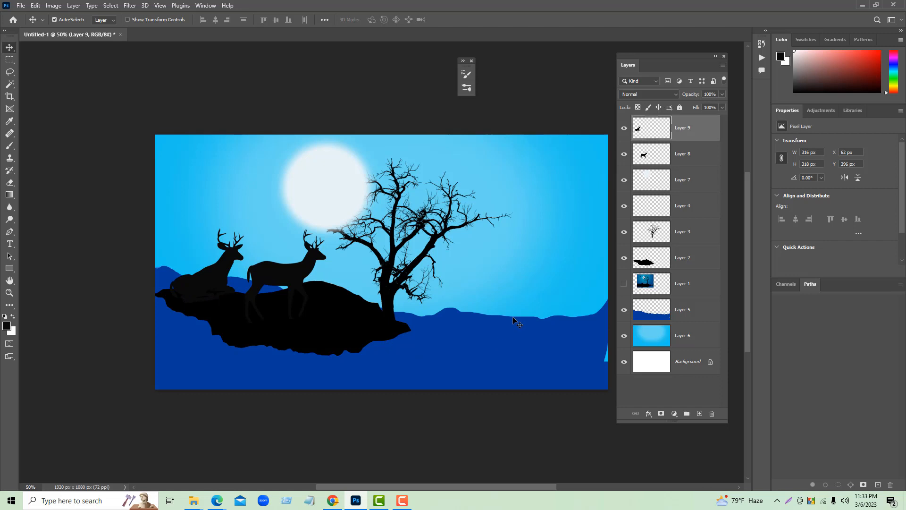
- Show the reference image on Layer 1 briefly to compare the deer placement, and hide it again
click(624, 285)
click(625, 285)
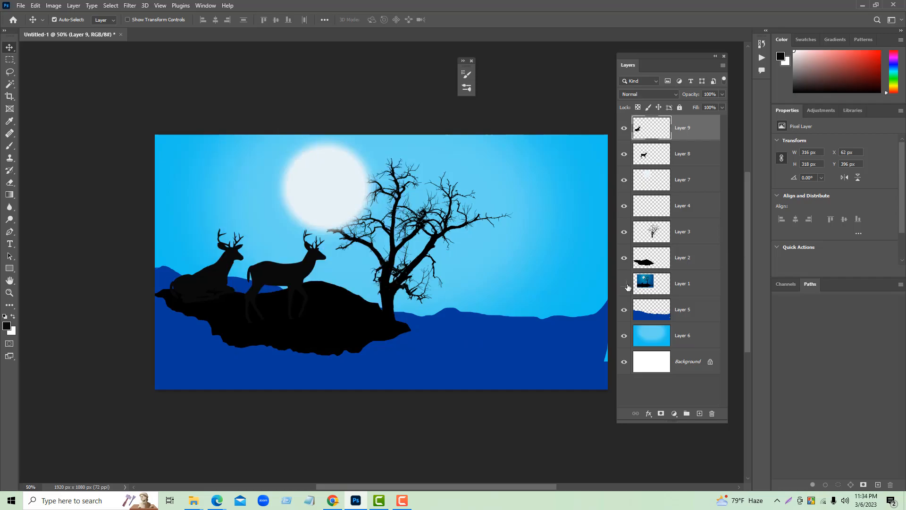